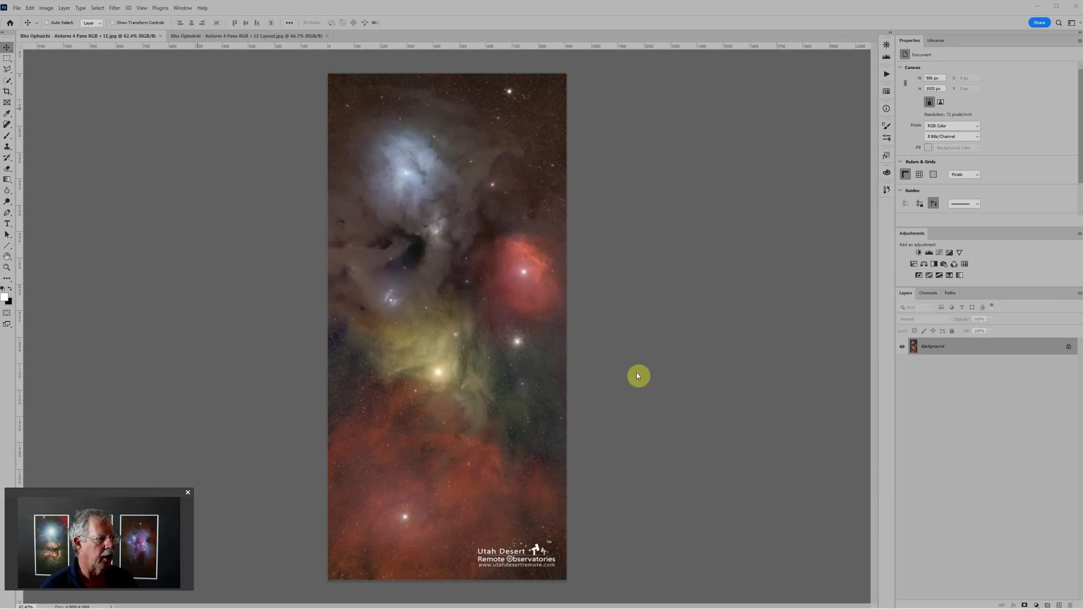
# Switch to the 'Rho Ophiuchi - Antares 4 Pane RGB + LE Layout.jpg' mosaic document
pyautogui.click(240, 36)
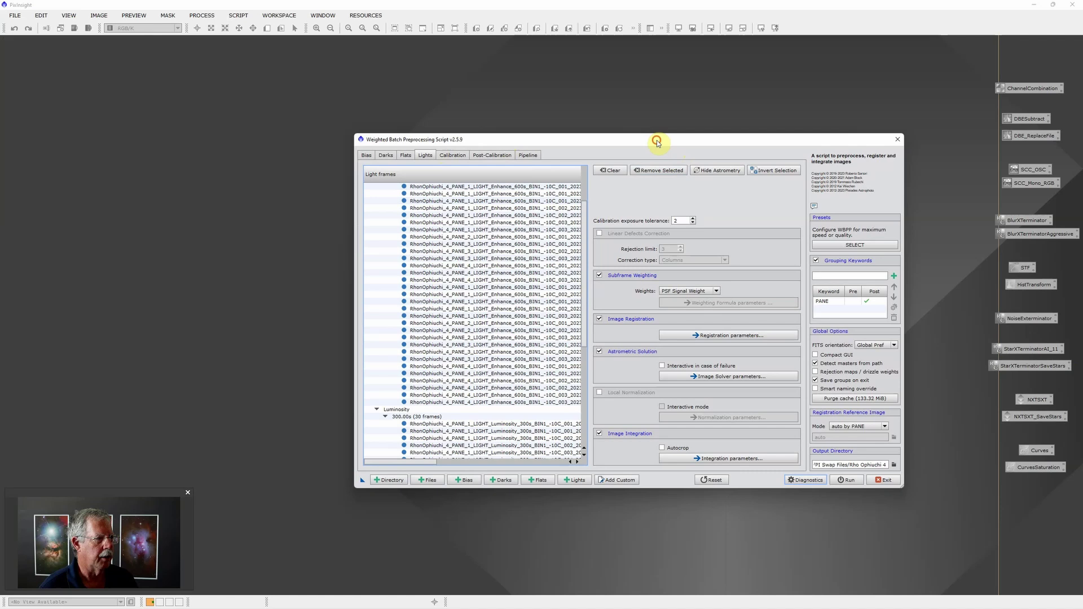
# Nudge the WBPP dialog up-left and scroll through the Enhance and Luminosity light frames
pyautogui.moveTo(653, 141); pyautogui.dragTo(631, 128)
pyautogui.scroll(3, 454, 240)
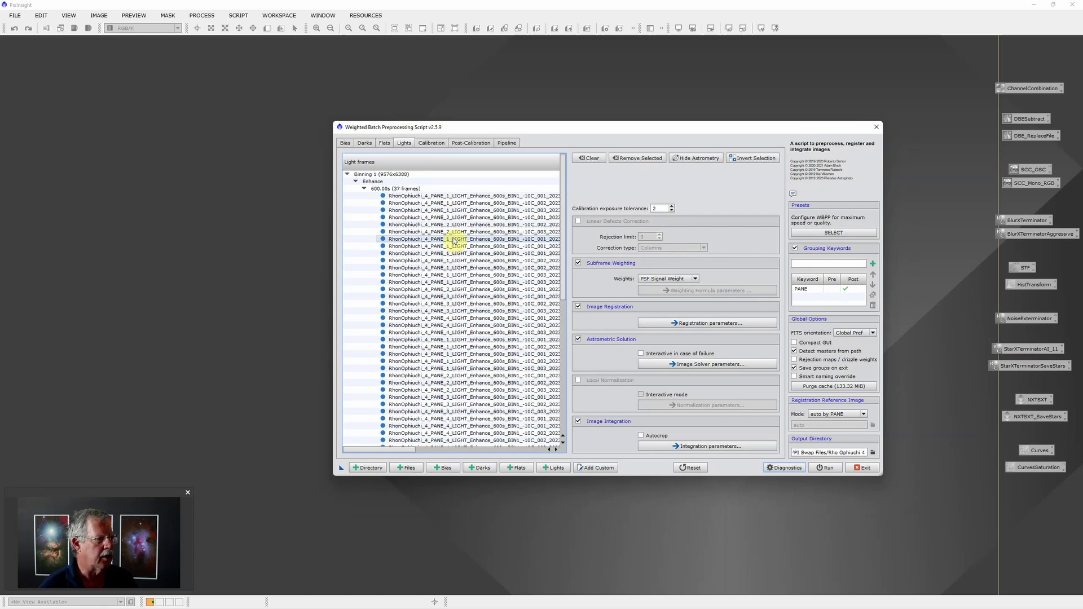
pyautogui.scroll(-1, 470, 208)
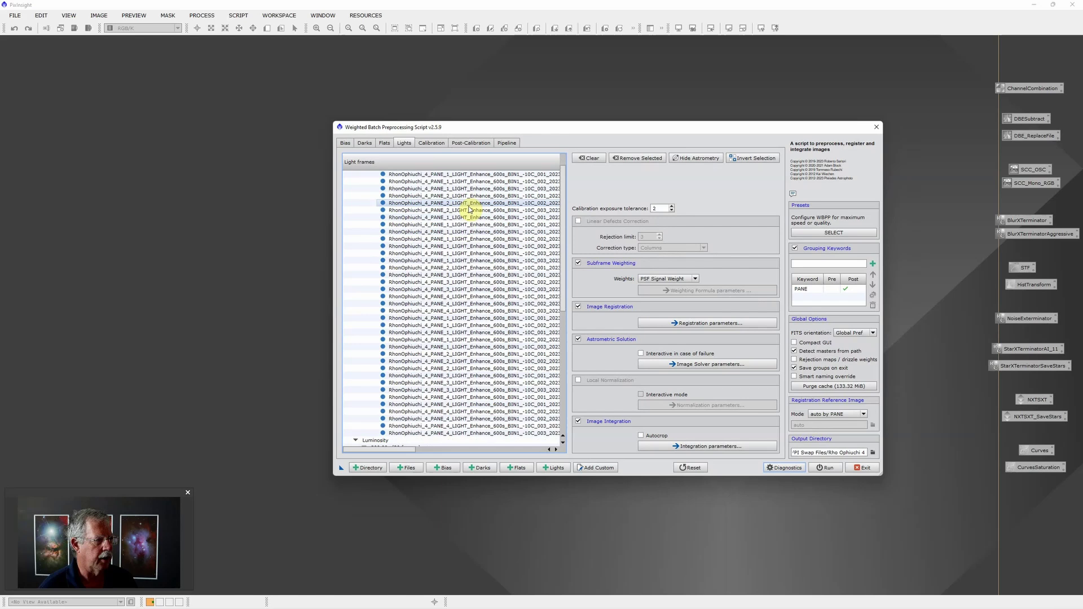
pyautogui.scroll(-6, 470, 209)
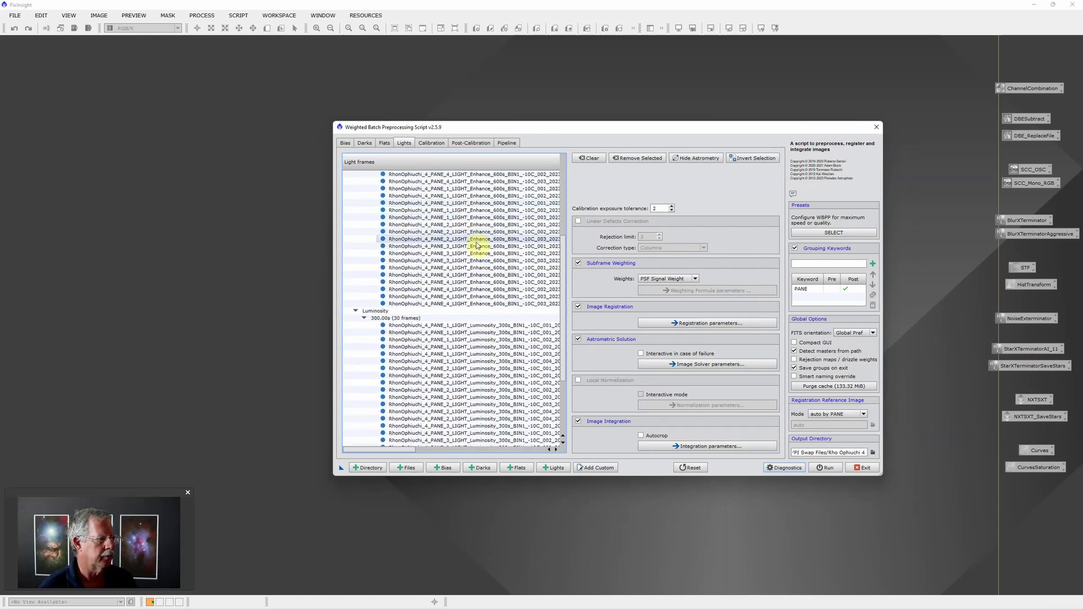
pyautogui.scroll(1, 476, 245)
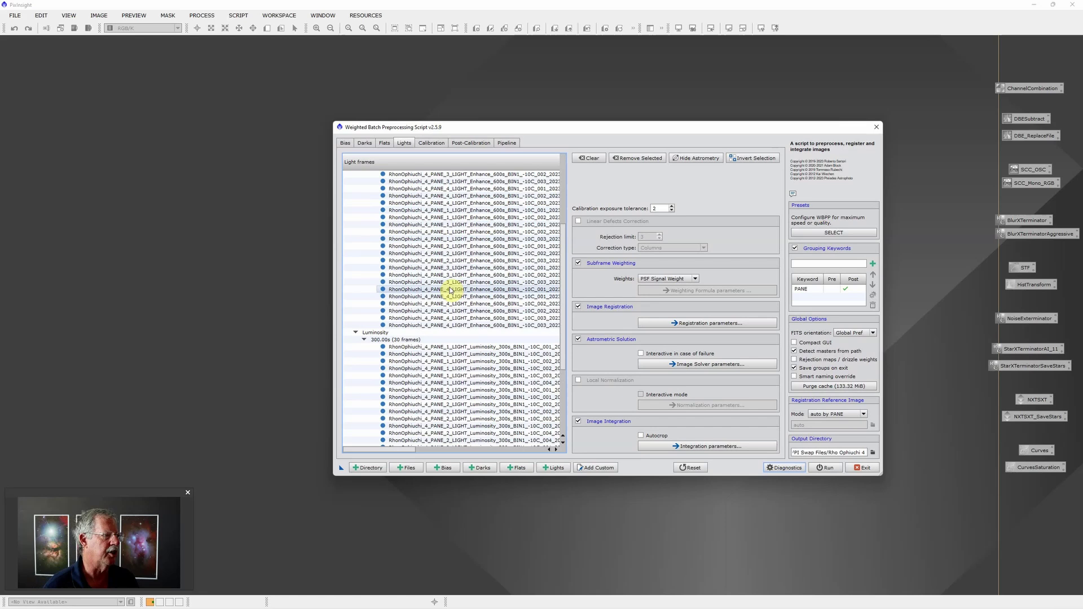
pyautogui.scroll(4, 468, 282)
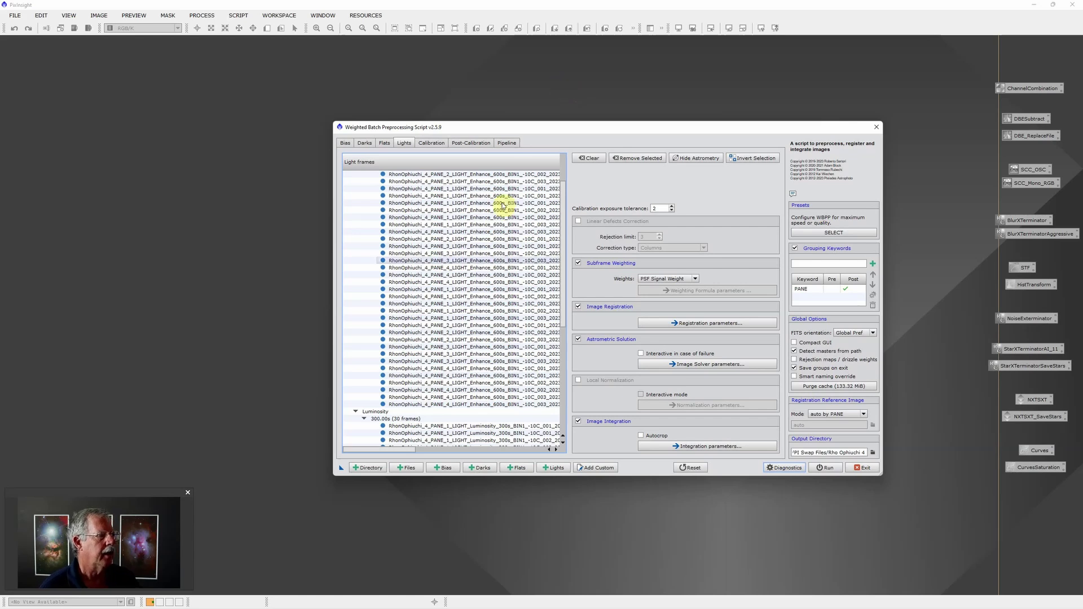
pyautogui.scroll(3, 479, 210)
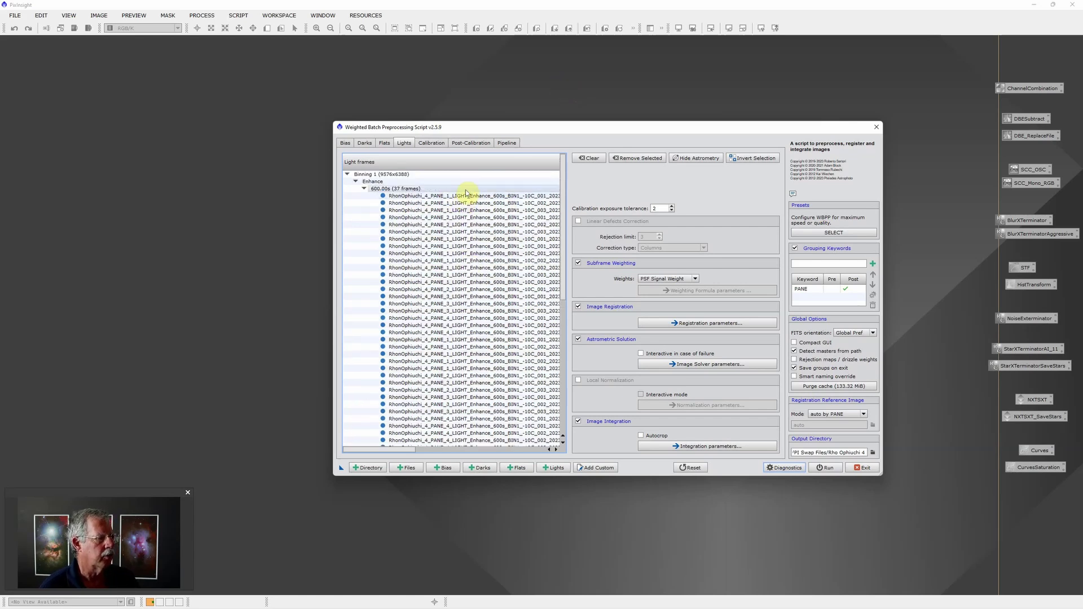
# Inspect the 300s Luminosity frames in the Lights list, then show the Calibration overview
pyautogui.scroll(-1, 462, 210)
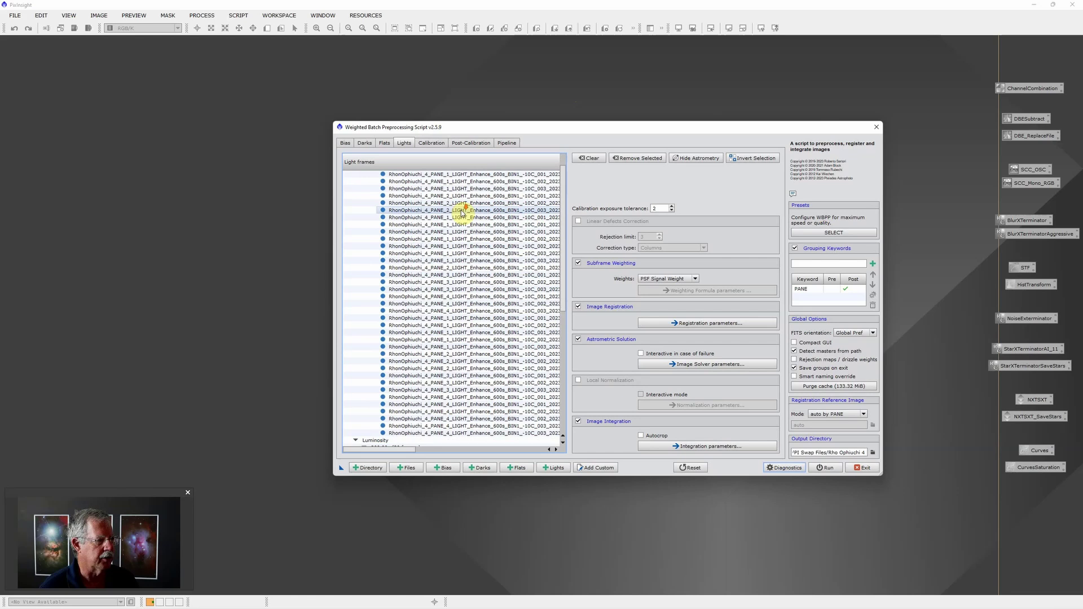
pyautogui.scroll(1, 411, 183)
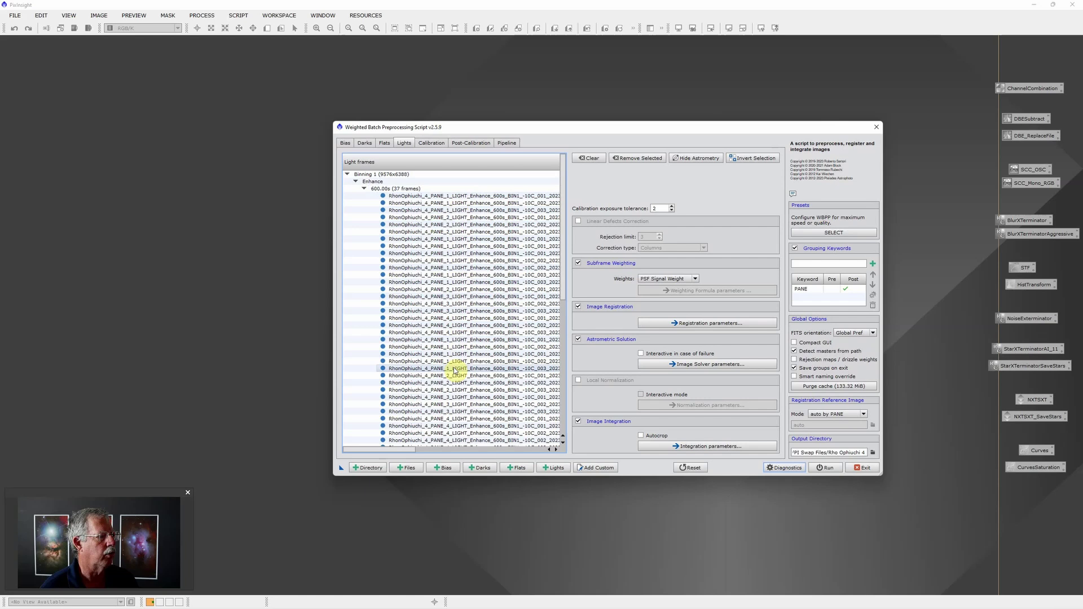
pyautogui.scroll(-3, 460, 344)
pyautogui.scroll(-6, 479, 384)
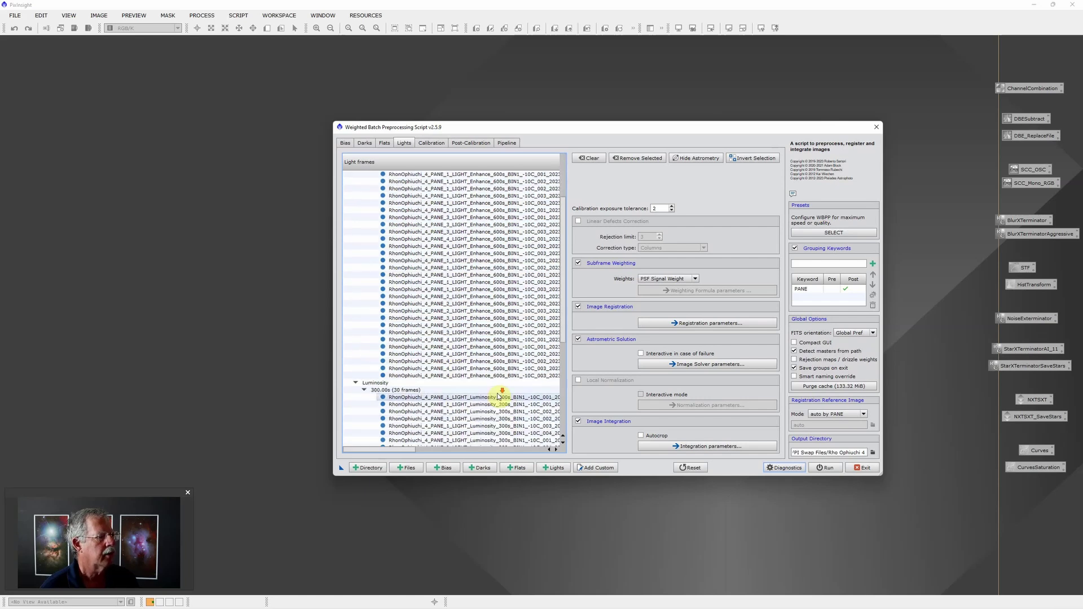
pyautogui.scroll(-1, 460, 338)
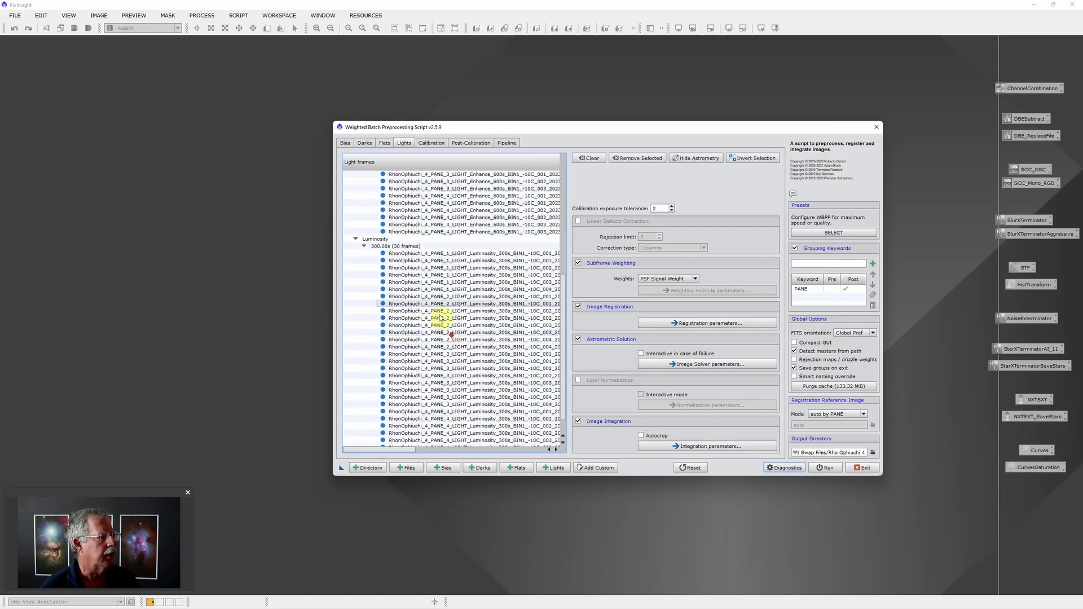
pyautogui.click(490, 254)
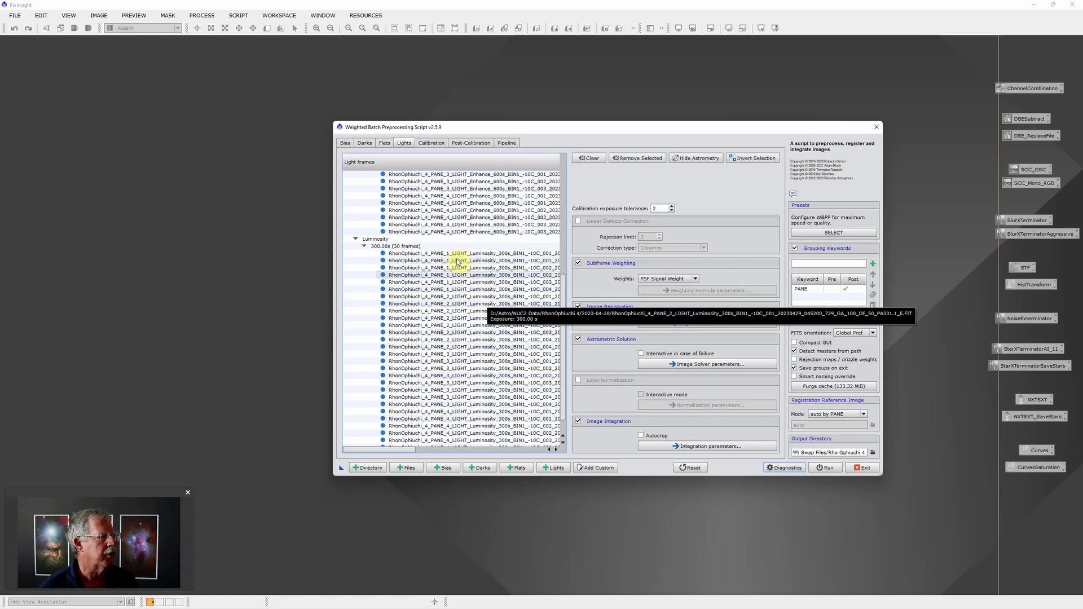
pyautogui.scroll(-1, 467, 389)
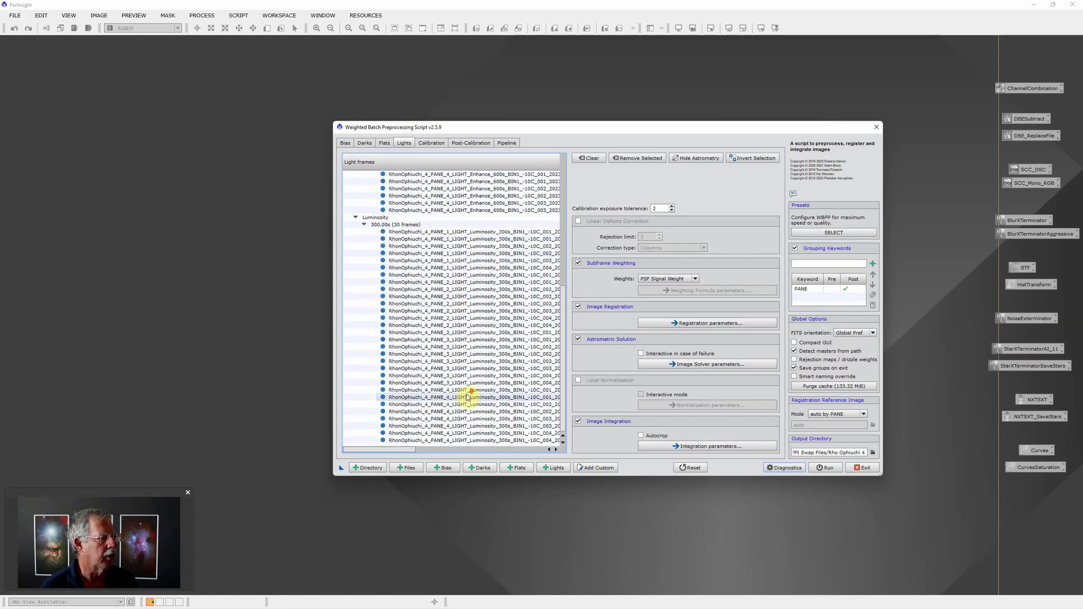
pyautogui.scroll(3, 466, 392)
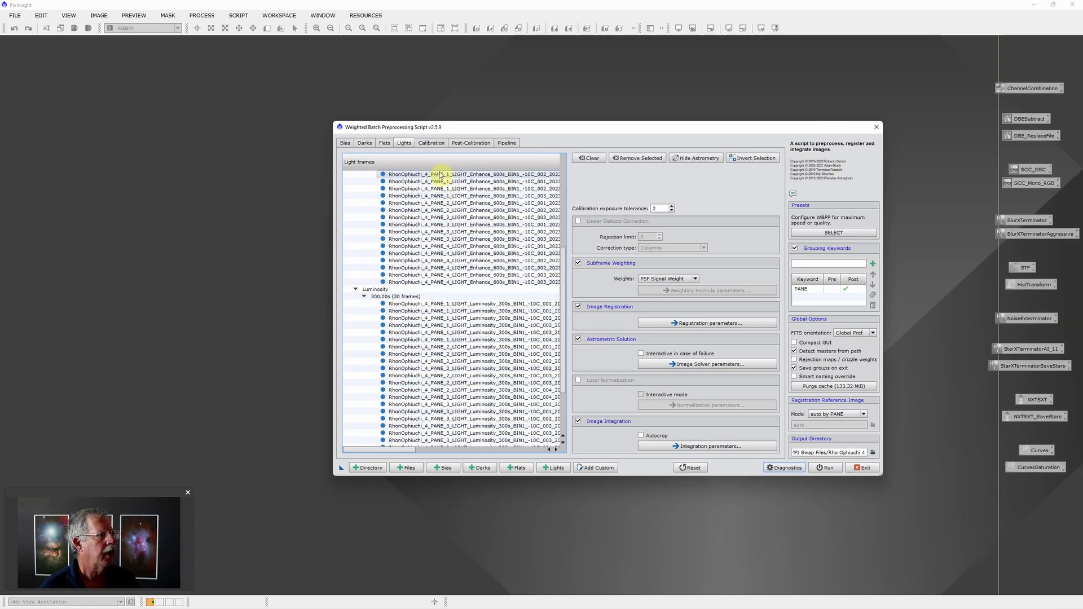
pyautogui.click(431, 143)
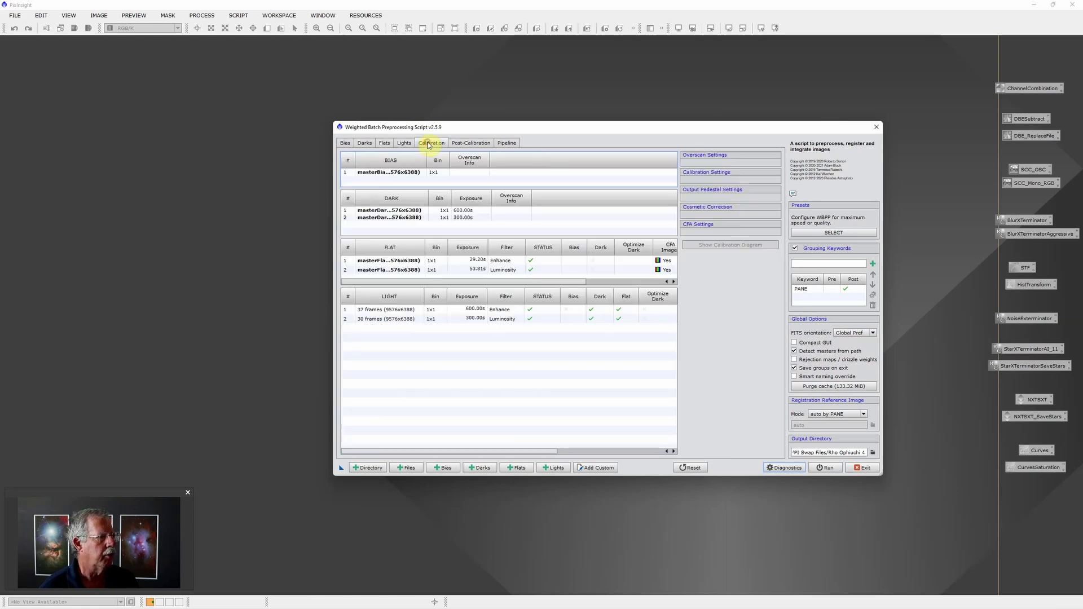
# Make PANE a post-calibration-only grouping keyword and view the eight per-pane light groups
pyautogui.click(817, 289)
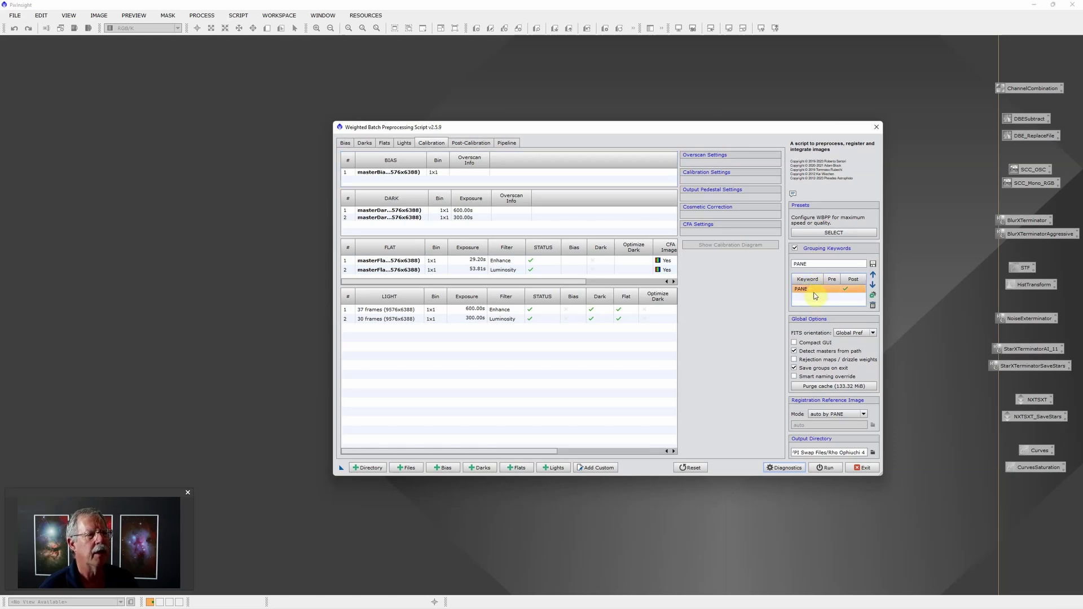
pyautogui.click(847, 290)
pyautogui.click(873, 295)
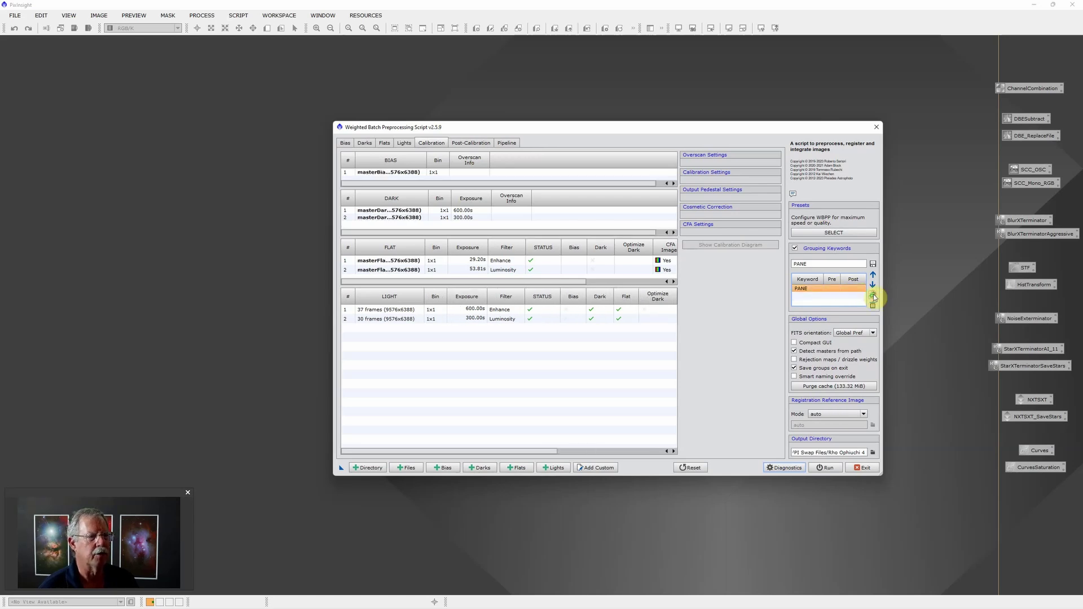
pyautogui.click(873, 295)
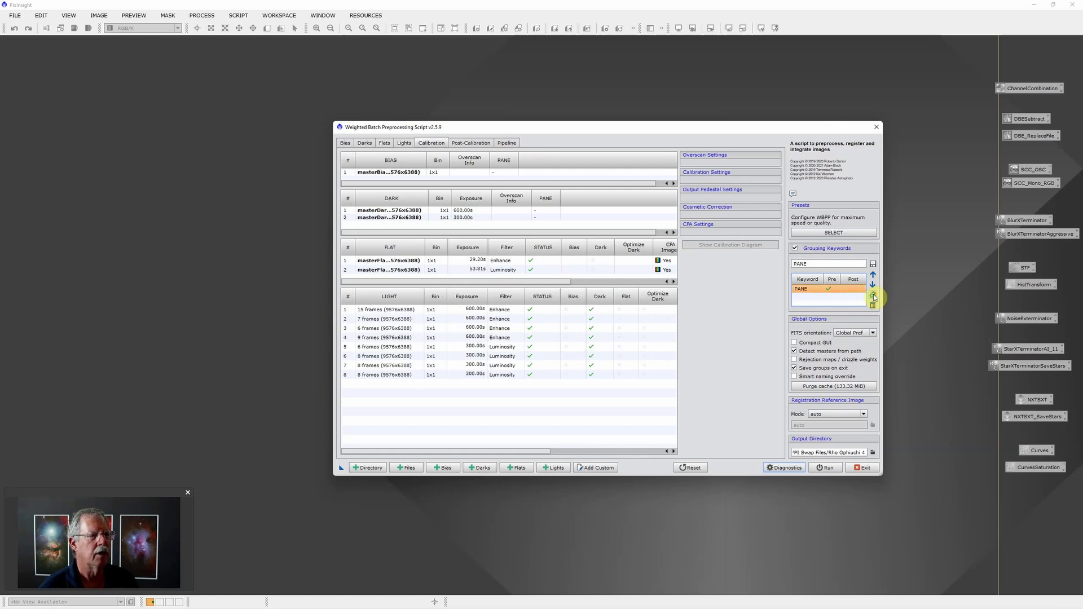
pyautogui.click(873, 295)
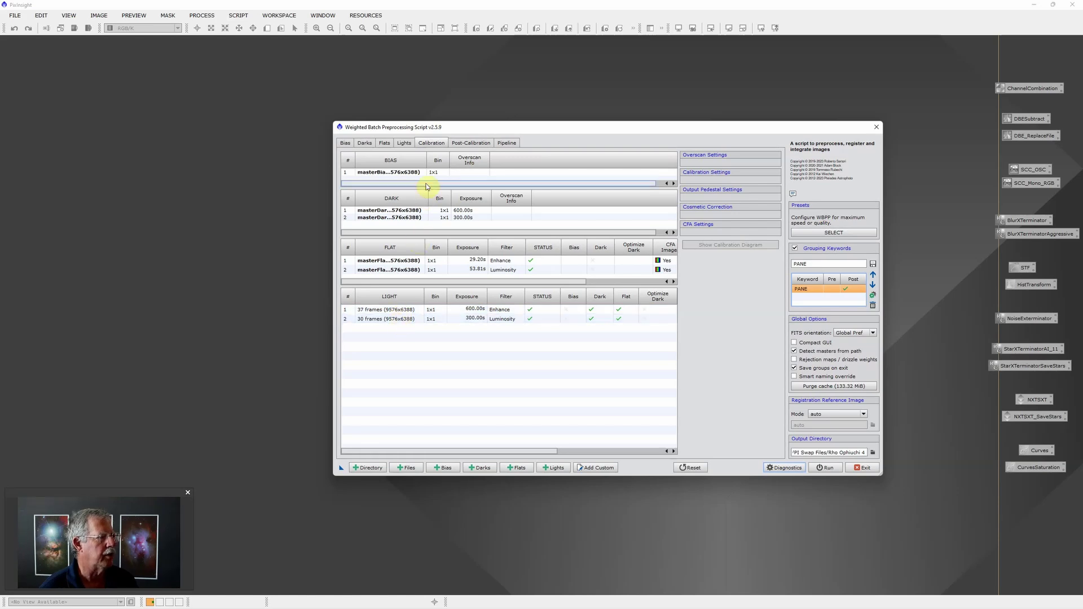
pyautogui.click(465, 145)
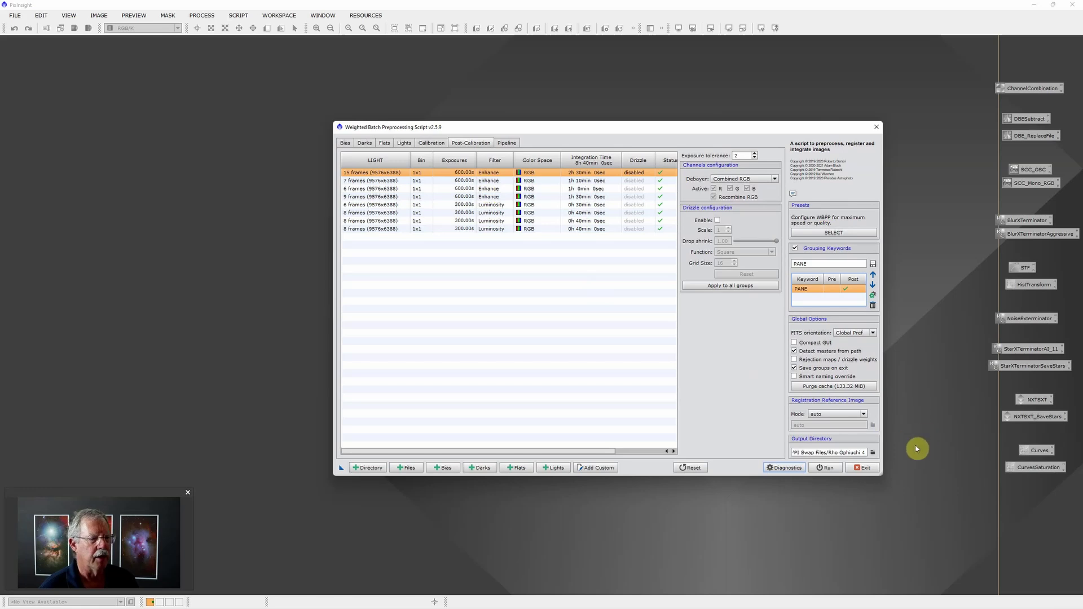
# Set Registration Reference Image Mode to 'auto by PANE' and exit the WBPP script
pyautogui.click(865, 411)
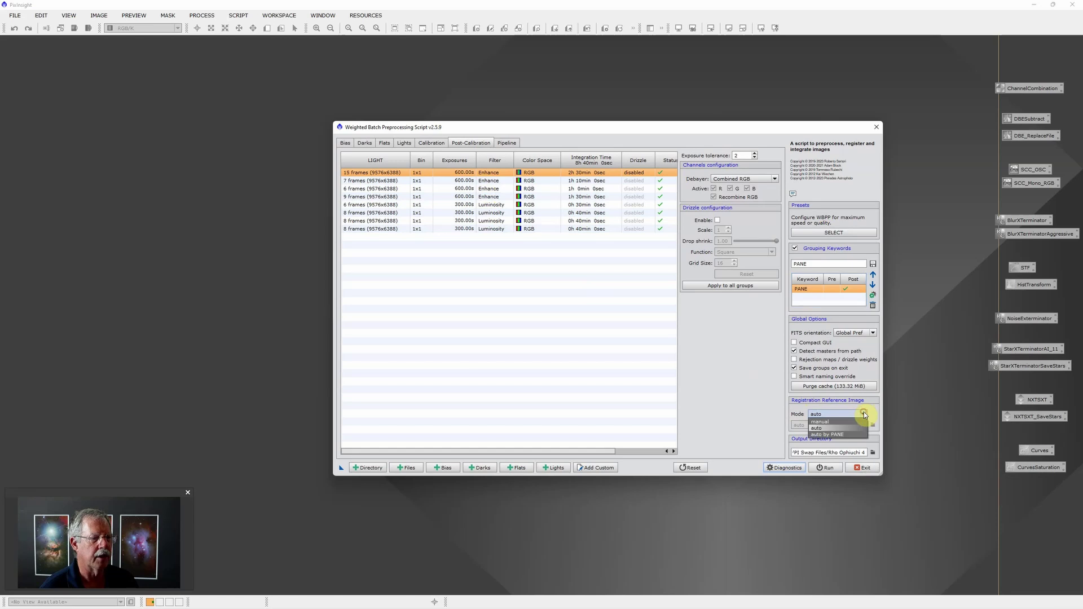
pyautogui.click(842, 435)
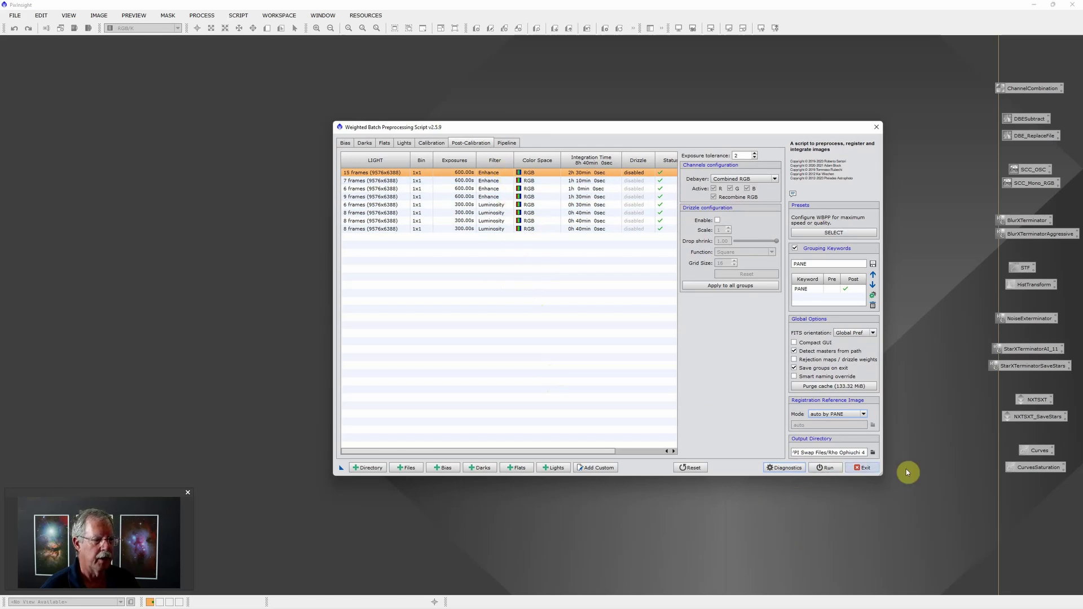
pyautogui.click(862, 468)
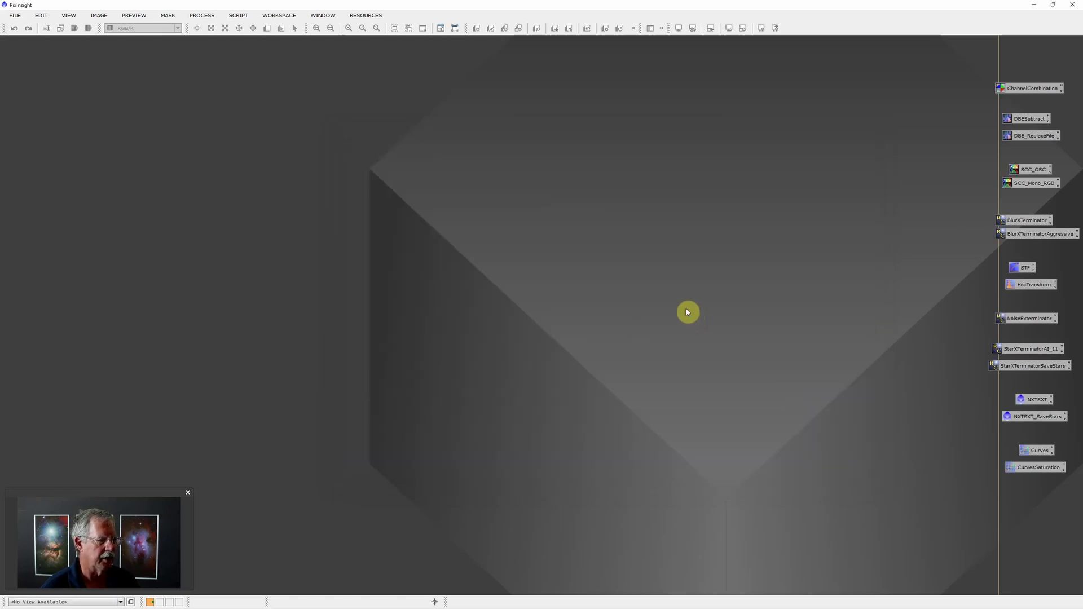
# Open the PANE-3 and PANE-4 Luminosity RGB masterLight files from the Rho Ophiuchi 4 master folder
pyautogui.doubleClick(692, 307)
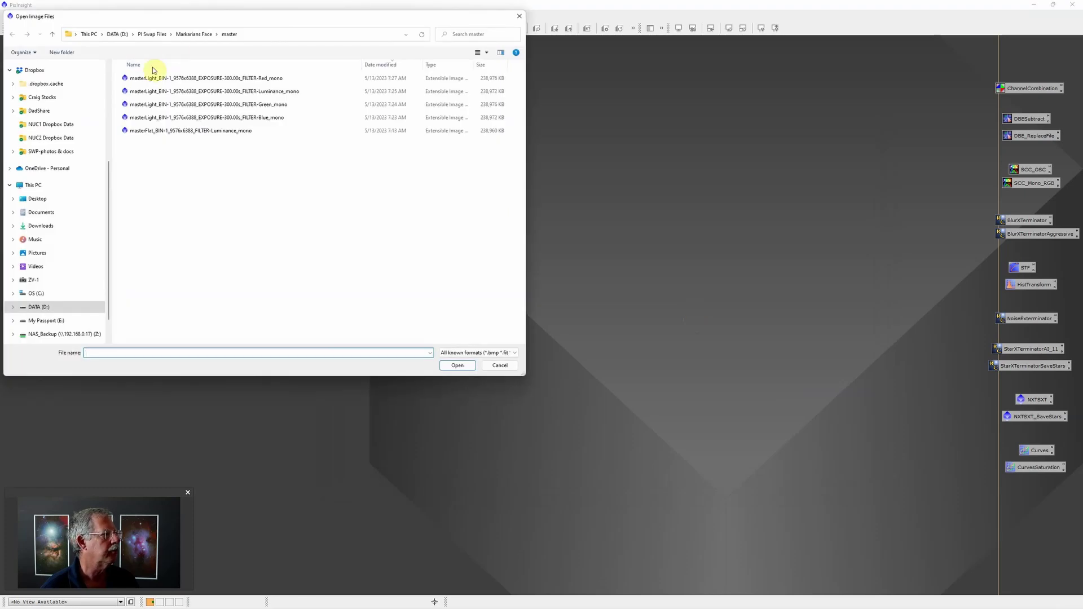
pyautogui.moveTo(205, 12); pyautogui.dragTo(595, 107)
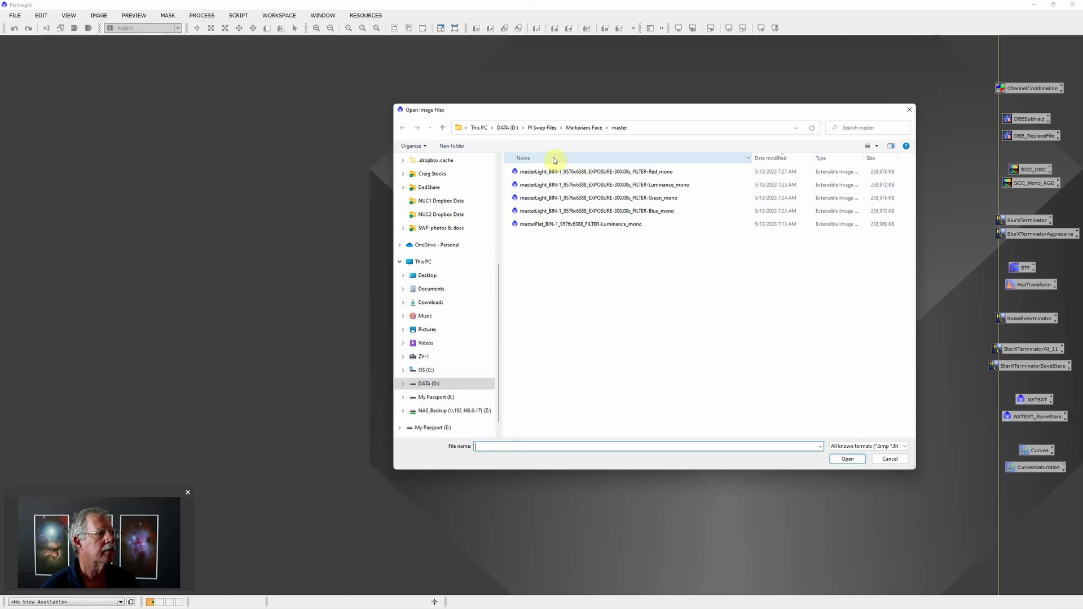
pyautogui.click(536, 130)
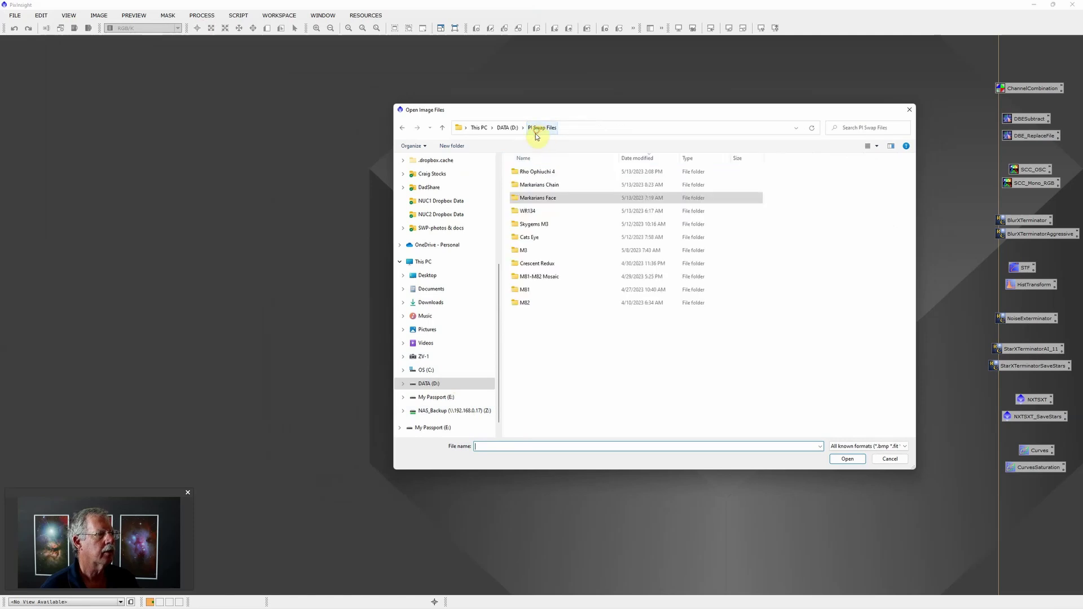
pyautogui.doubleClick(541, 172)
pyautogui.doubleClick(539, 211)
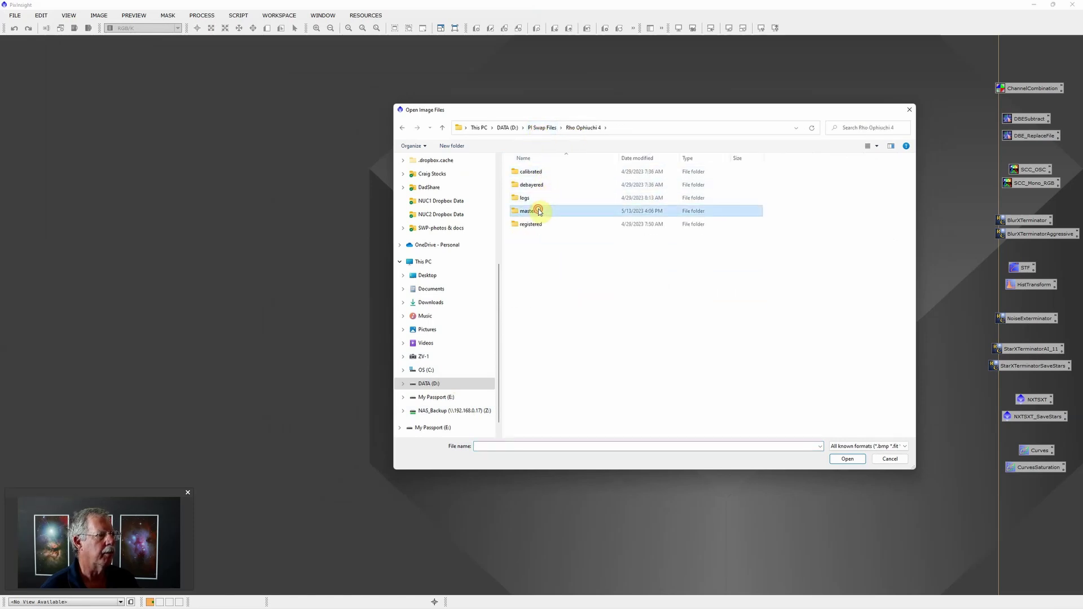
pyautogui.scroll(-2, 599, 247)
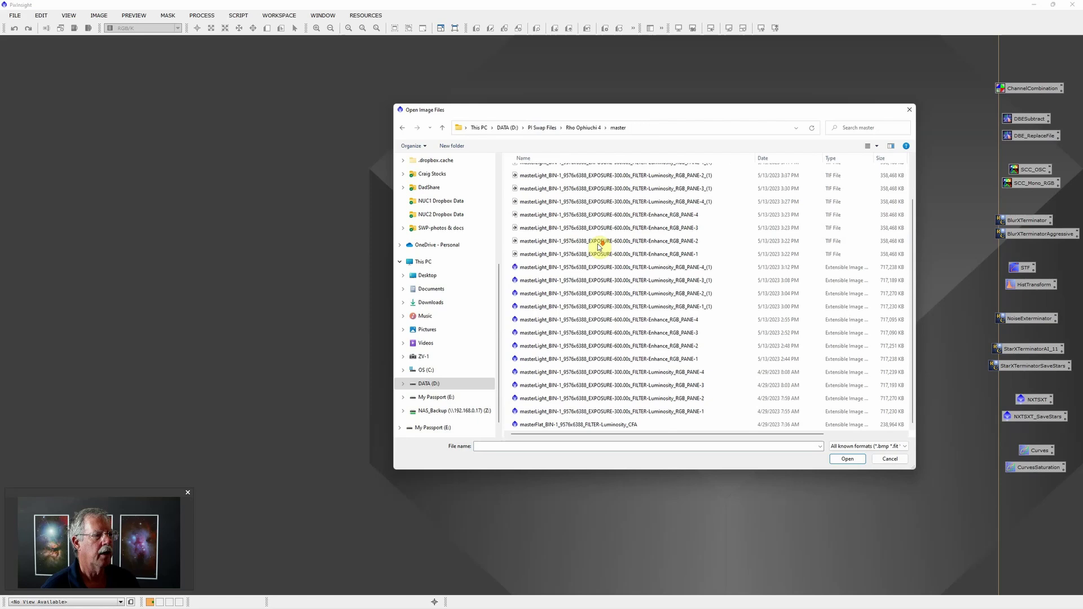
pyautogui.click(793, 268)
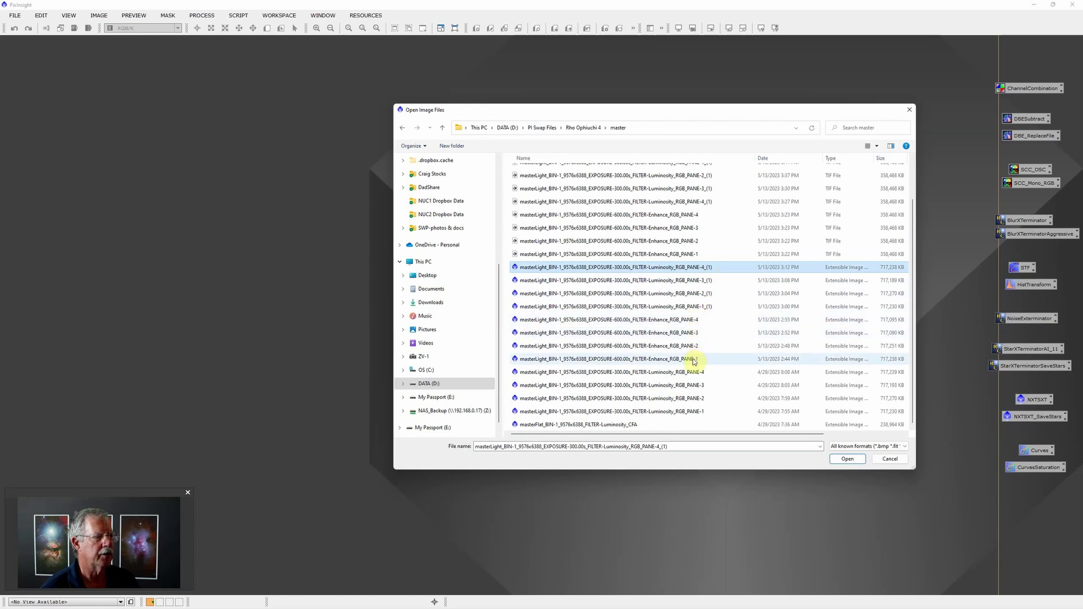
pyautogui.keyDown('ctrl'); pyautogui.click(686, 285); pyautogui.keyUp('ctrl')
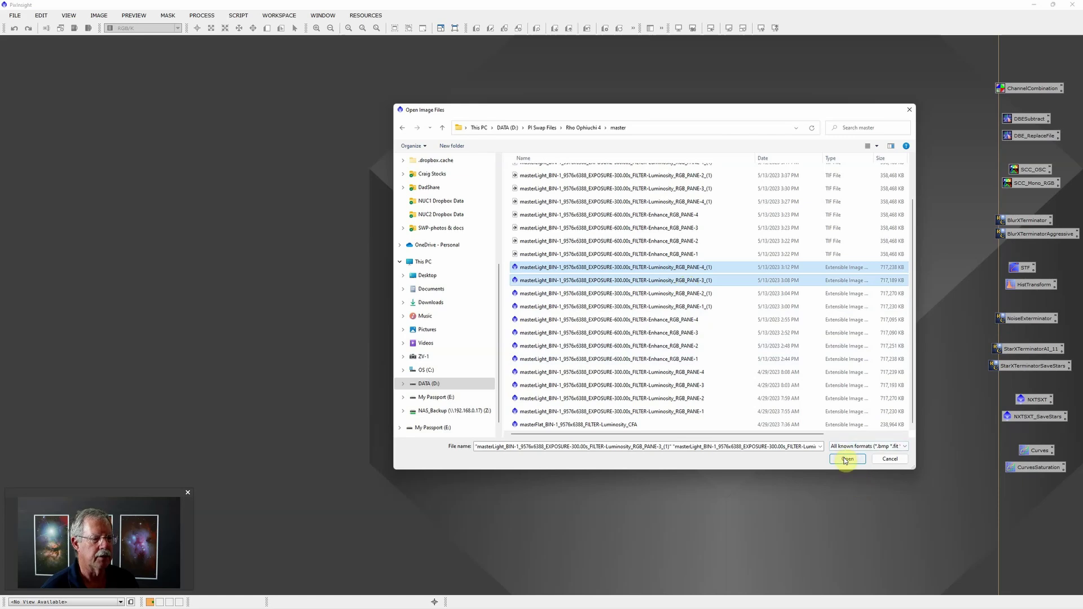
pyautogui.click(847, 460)
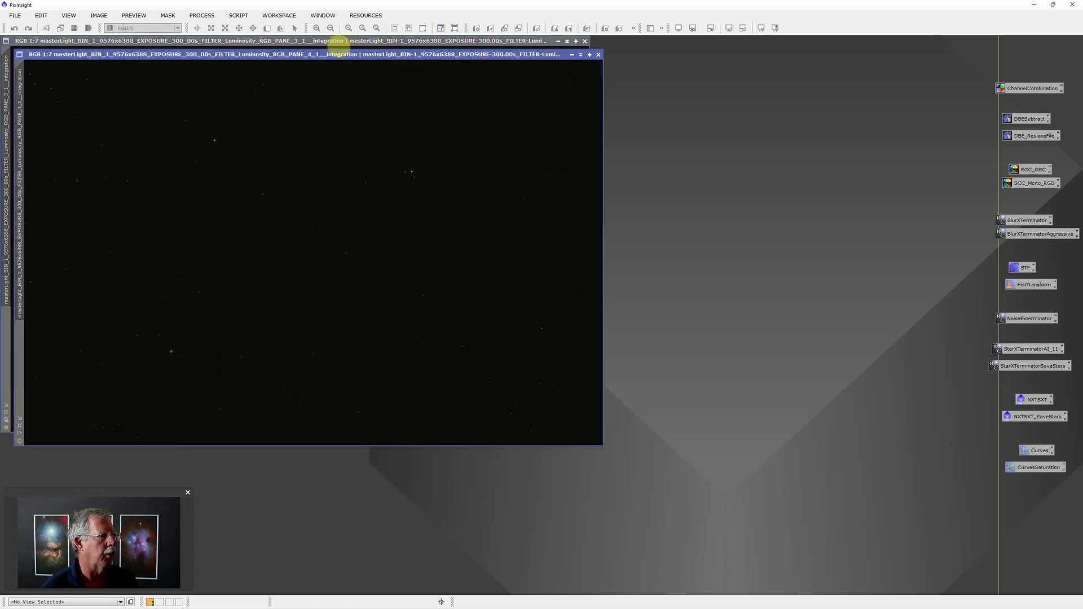
# Move the PANE_4 window to the lower right and apply an STF AutoStretch
pyautogui.moveTo(341, 55); pyautogui.dragTo(583, 127)
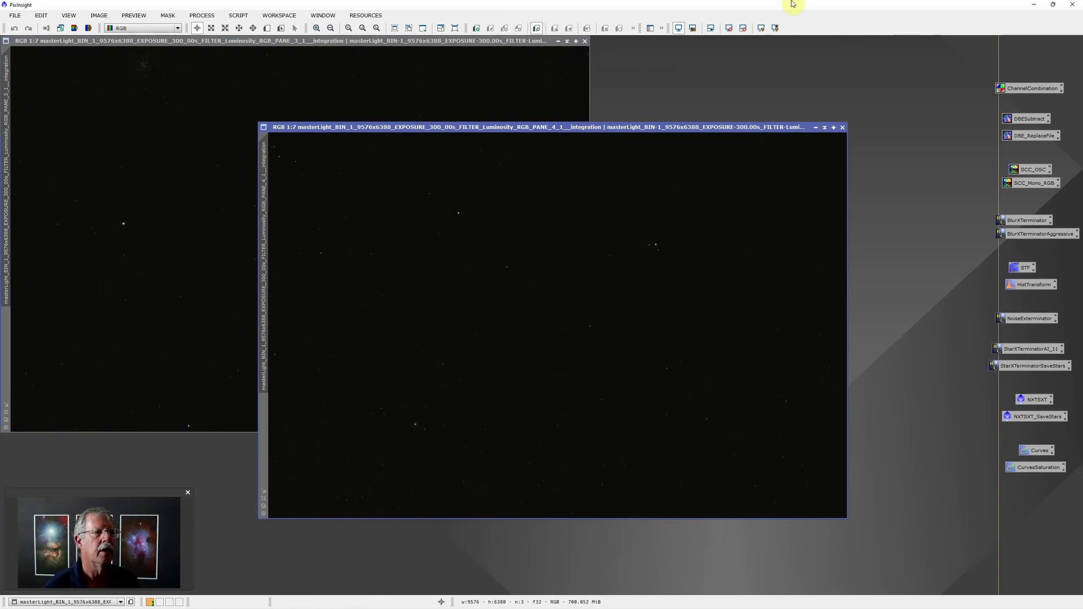
pyautogui.click(762, 29)
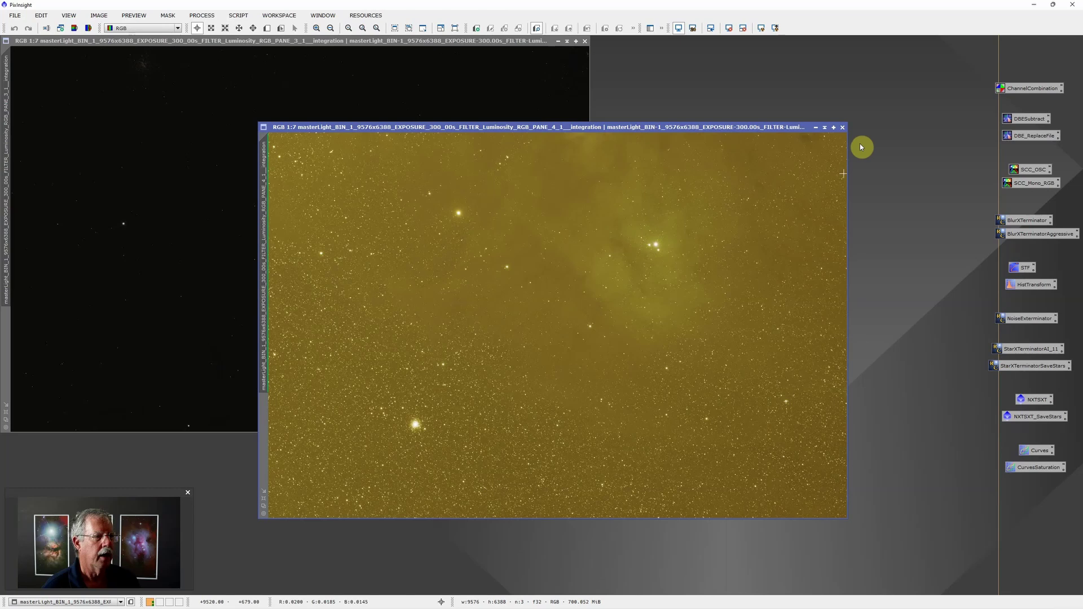
# Run the saved DBE process on PANE_4 to remove the yellow gradient, then re-autostretch the display
pyautogui.doubleClick(1023, 120)
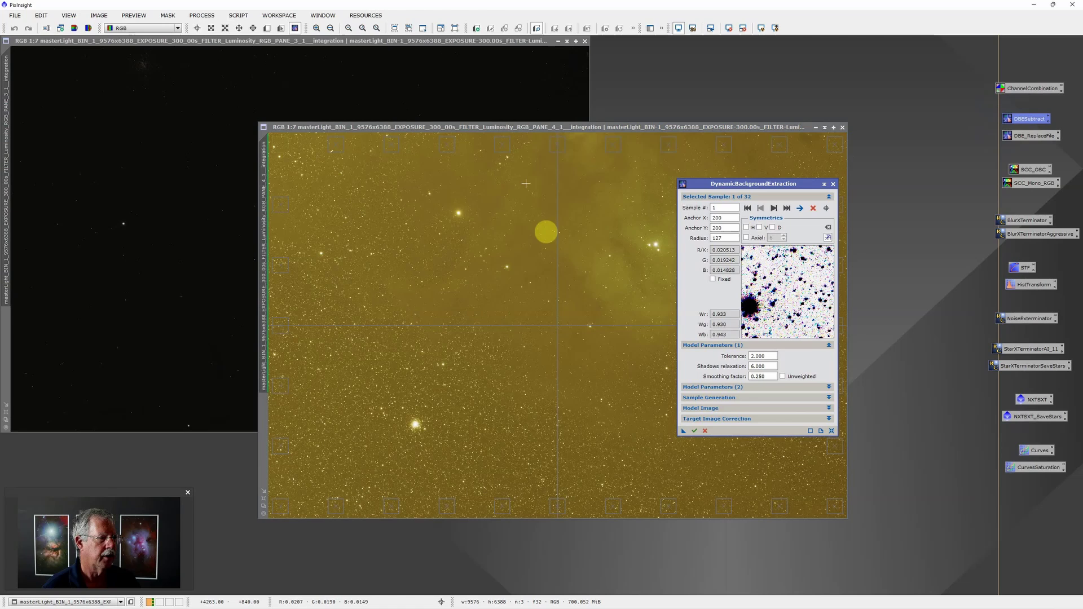
pyautogui.click(695, 431)
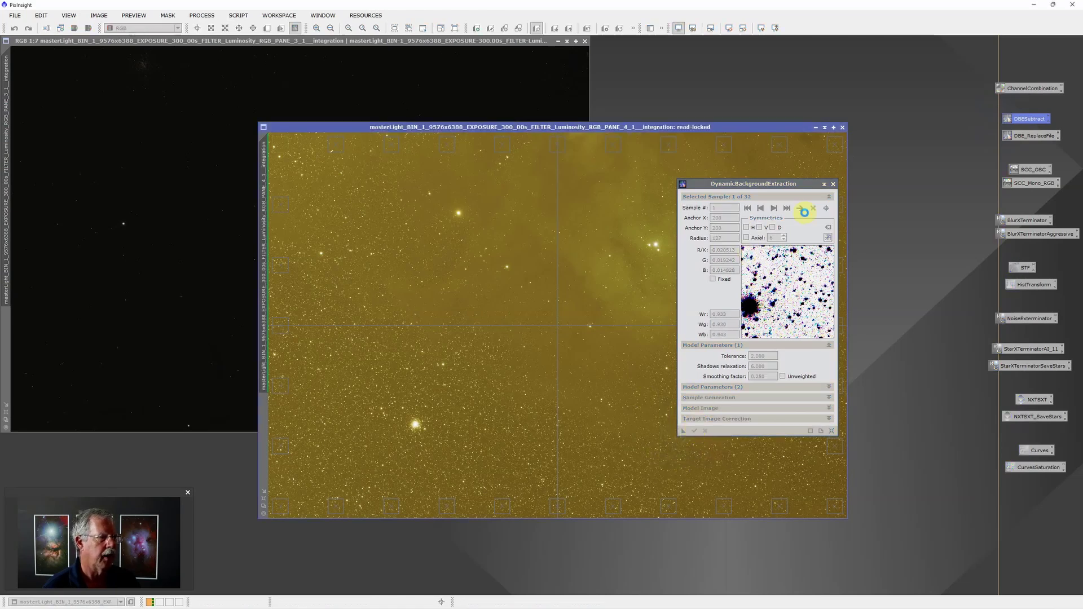
pyautogui.click(833, 185)
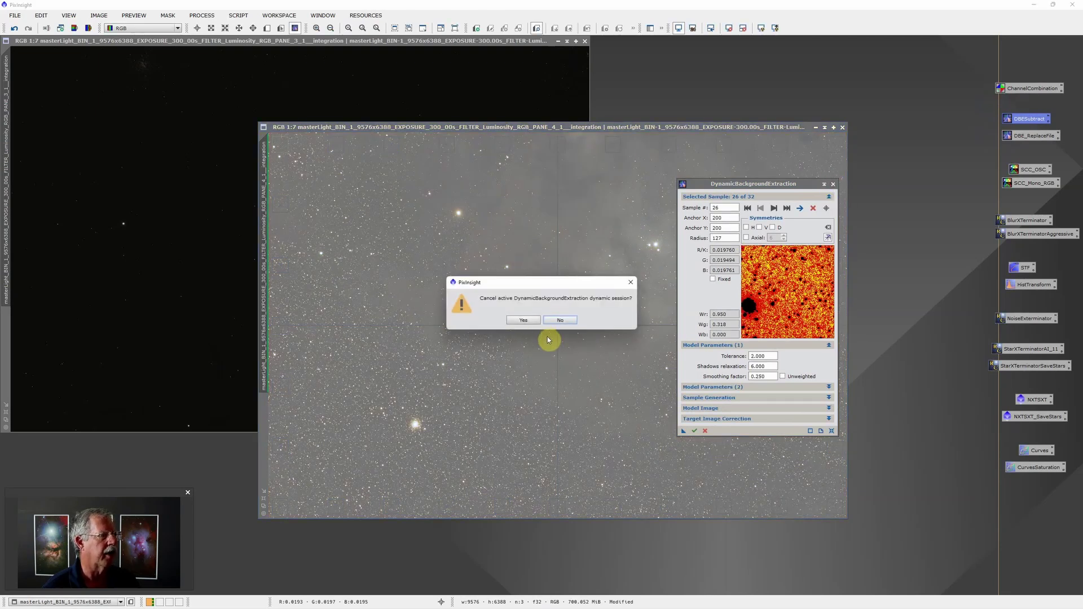
pyautogui.click(526, 321)
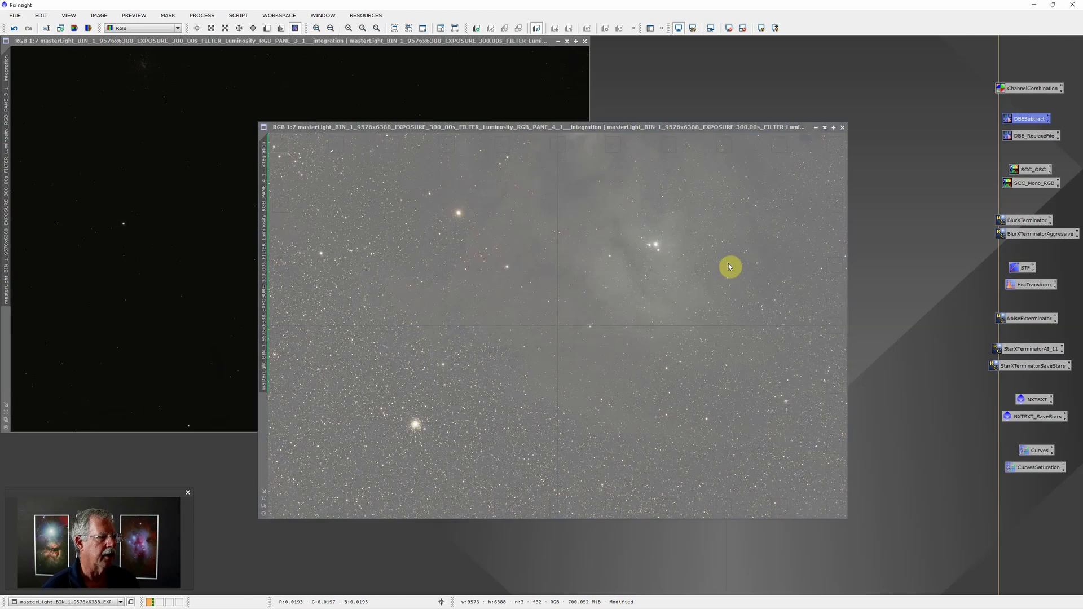
pyautogui.click(761, 28)
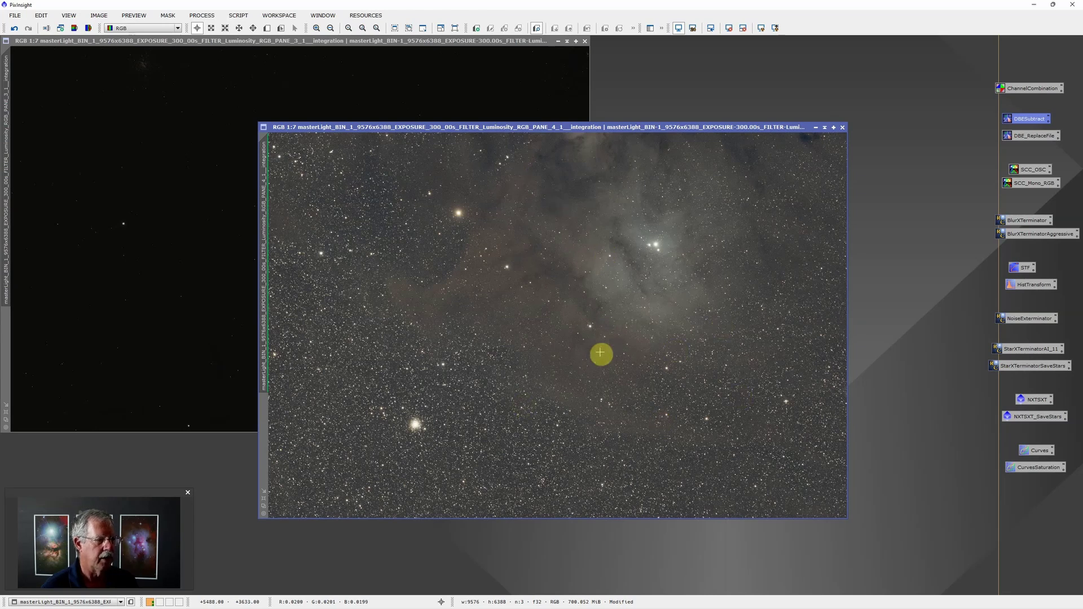
# Open STF and HistogramTransformation, auto-stretch PANE_4 and raise the shadows to darken the background
pyautogui.doubleClick(1025, 265)
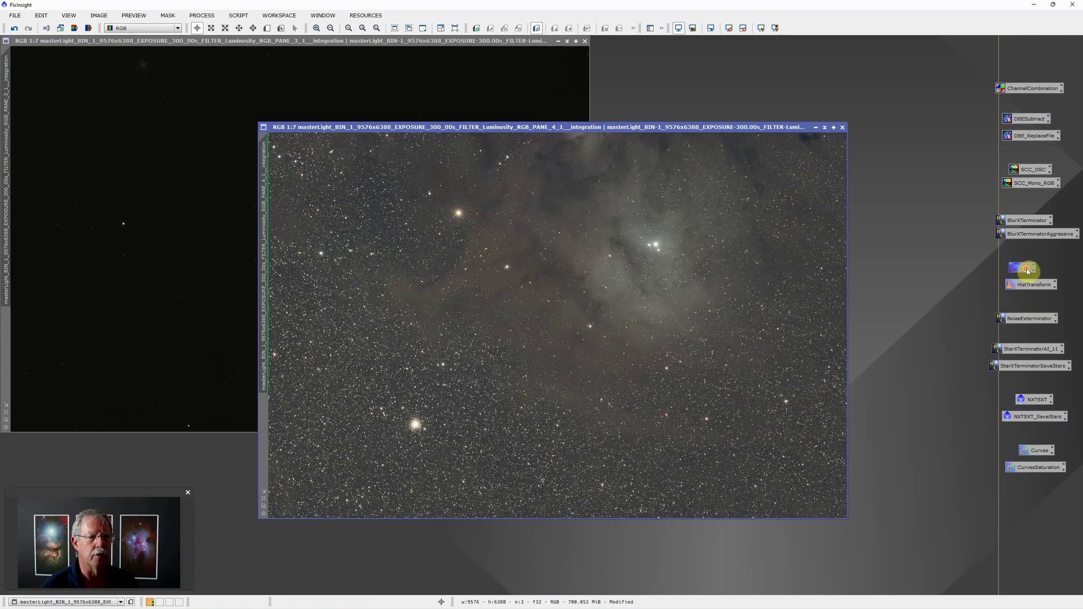
pyautogui.doubleClick(1026, 285)
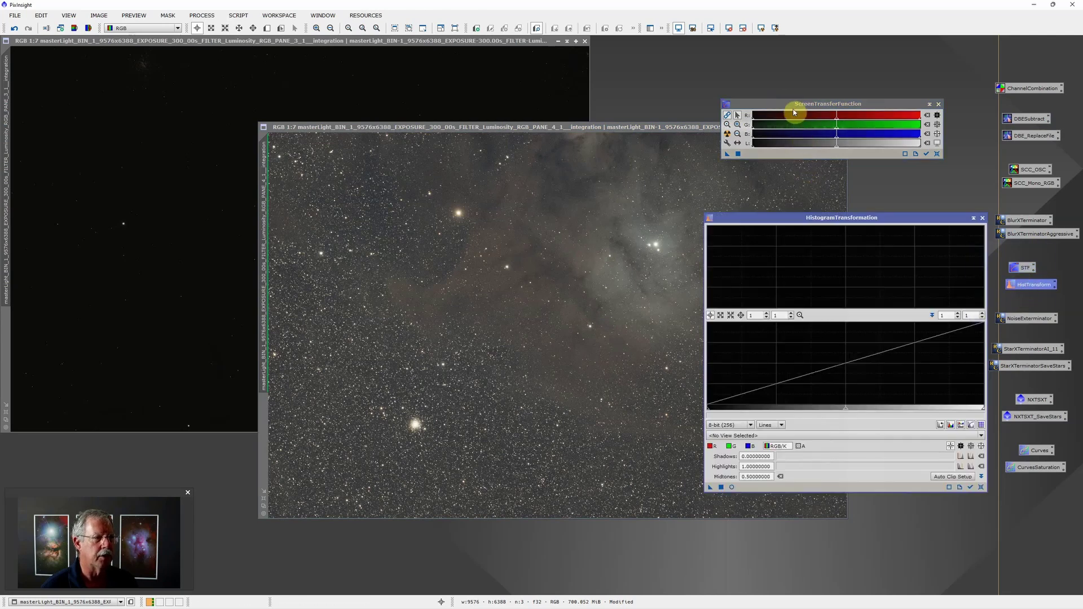
pyautogui.click(726, 136)
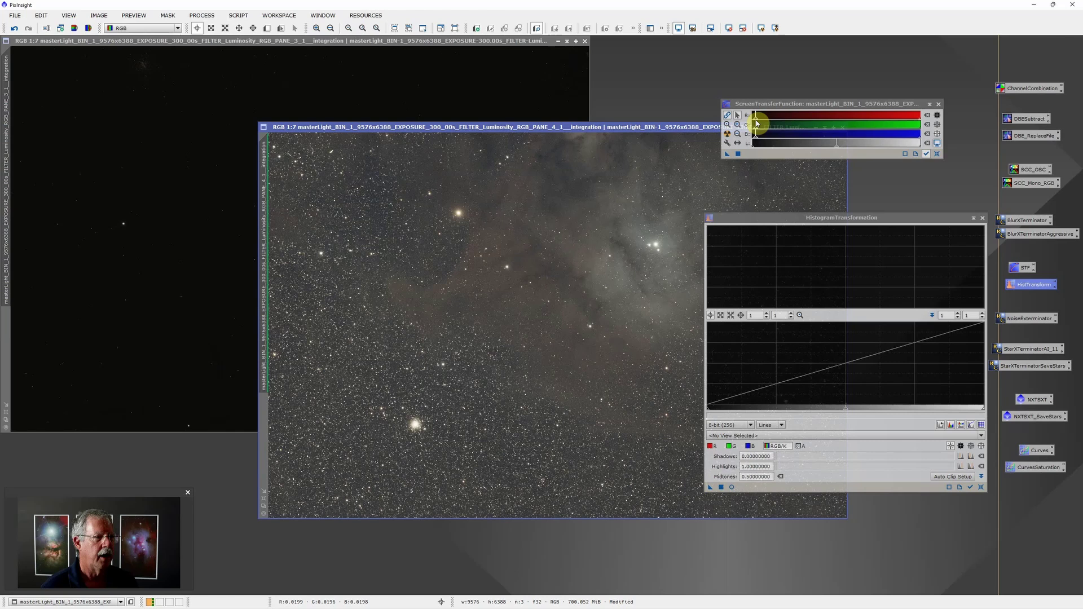
pyautogui.moveTo(757, 123); pyautogui.dragTo(858, 118)
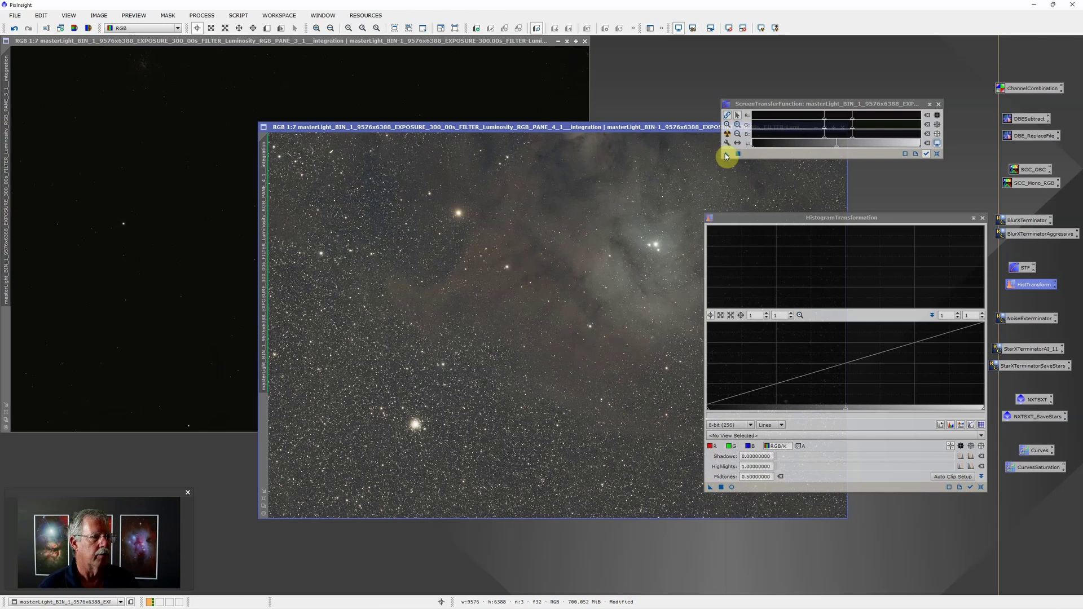
# Transfer the STF settings to HistogramTransformation, apply it to PANE_4, then reset the screen stretch
pyautogui.moveTo(727, 156); pyautogui.dragTo(772, 492)
pyautogui.click(720, 487)
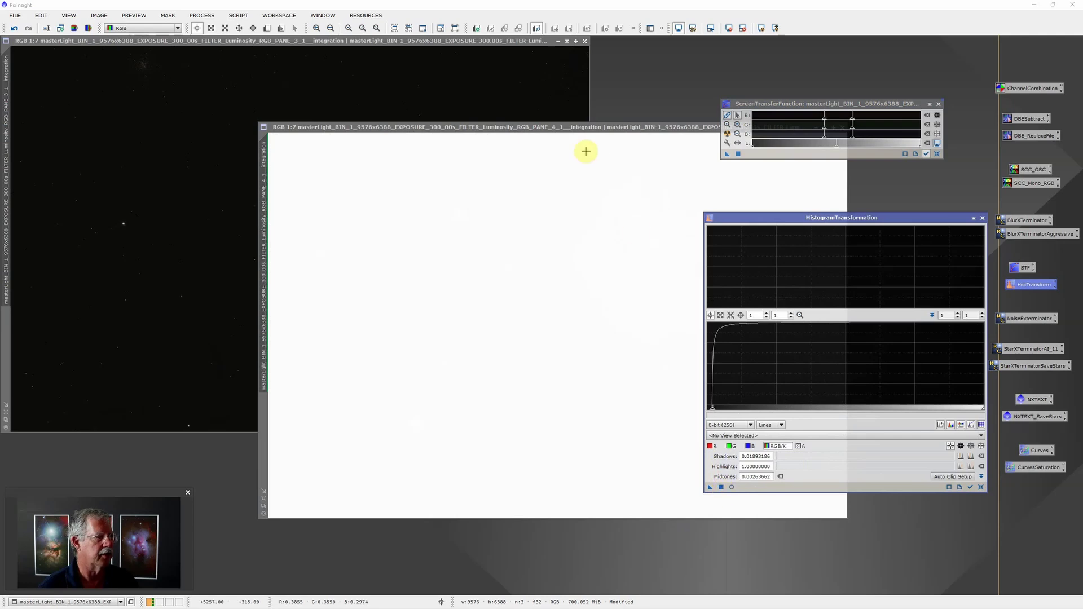
pyautogui.click(678, 29)
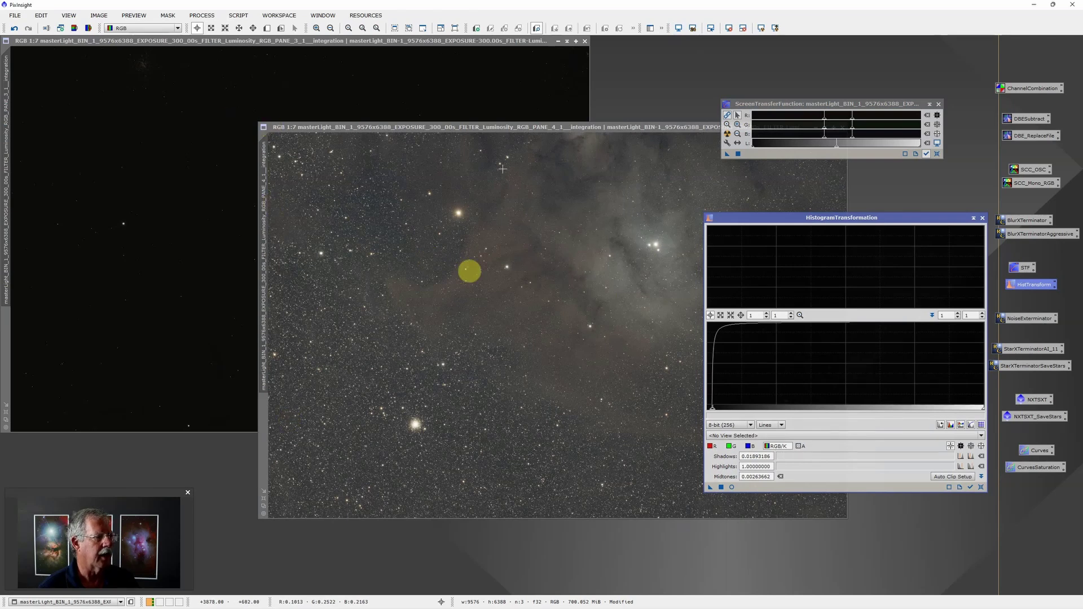
pyautogui.moveTo(537, 126); pyautogui.dragTo(449, 116)
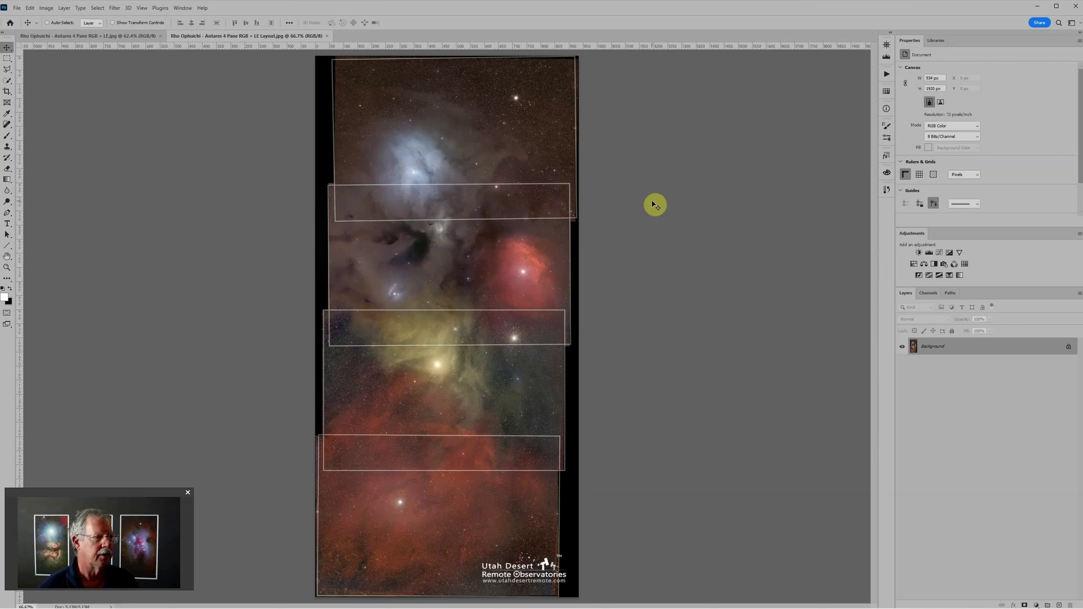
# Launch the Load Files into Stack script from File > Scripts
pyautogui.click(17, 8)
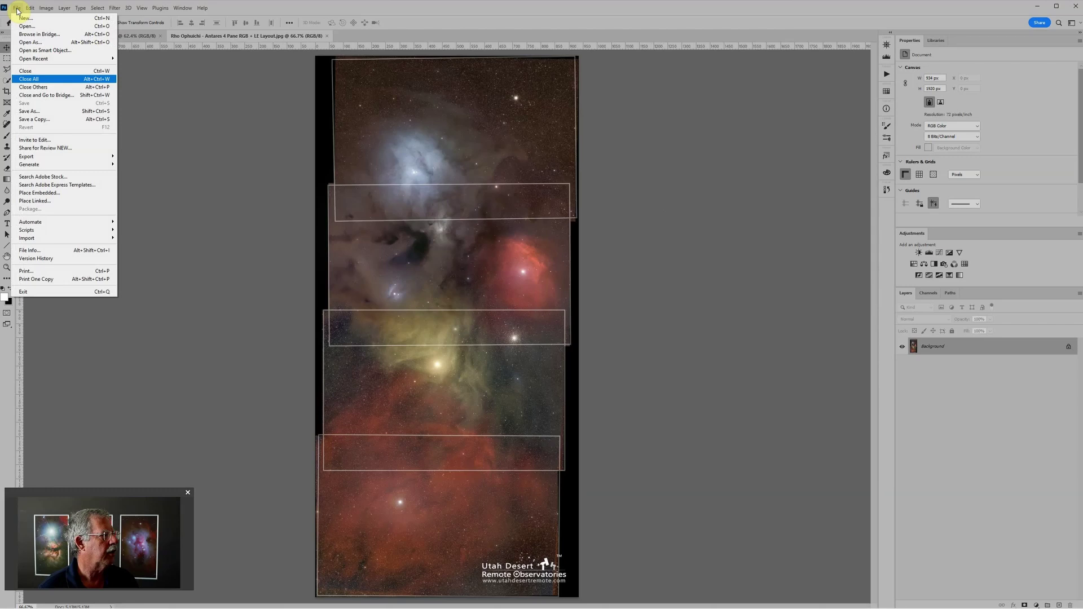
pyautogui.moveTo(42, 230)
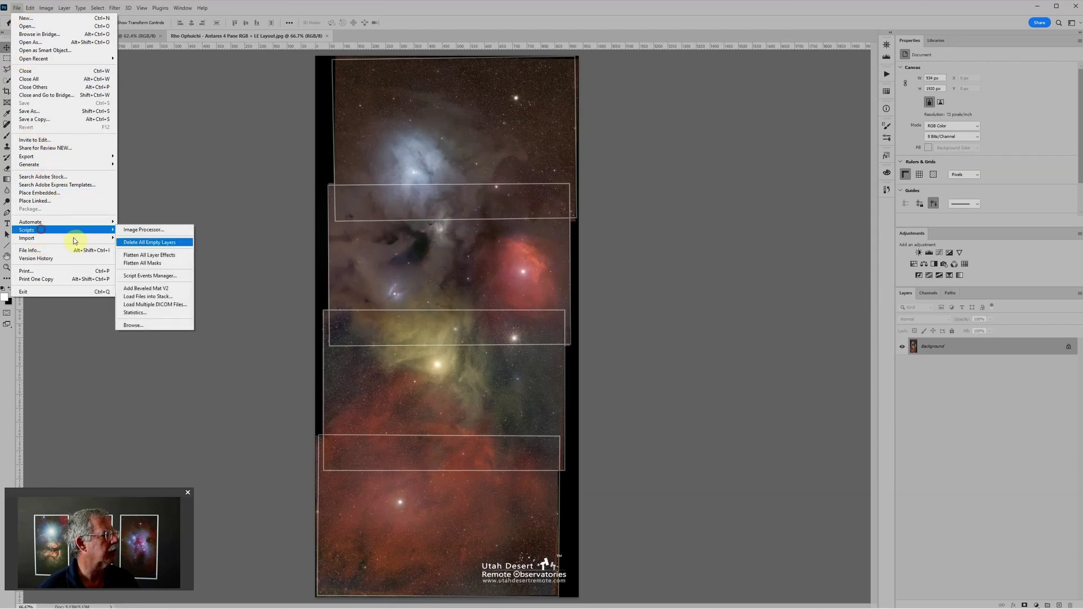
pyautogui.click(139, 288)
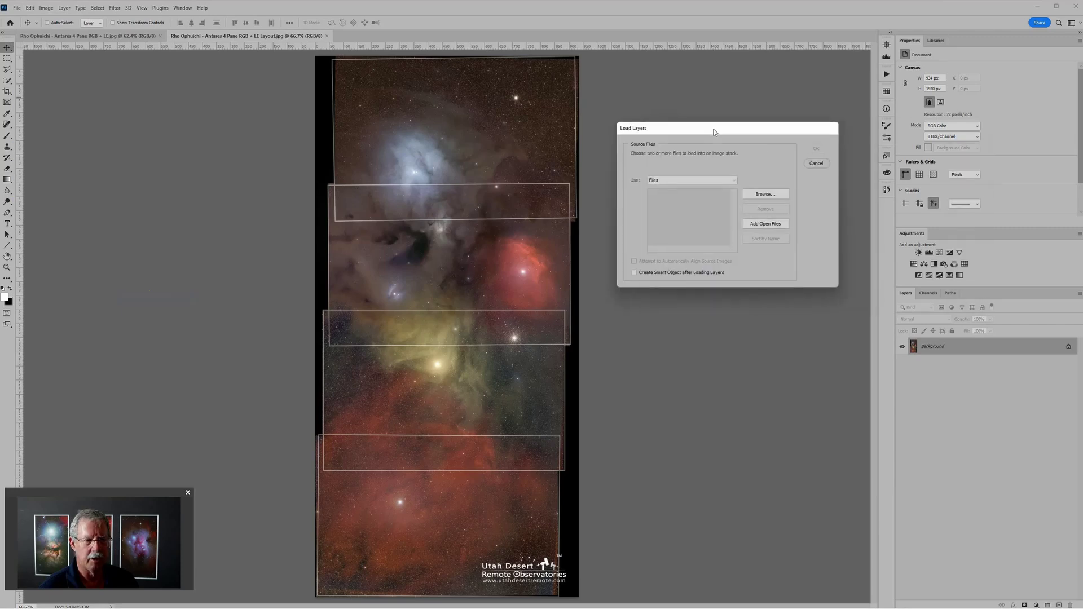
# Add the eight pane TIFs from D:\PI Swap Files\Rho Ophiuchi 4\master to the stack list: four Luminosity, four Enhance
pyautogui.click(759, 195)
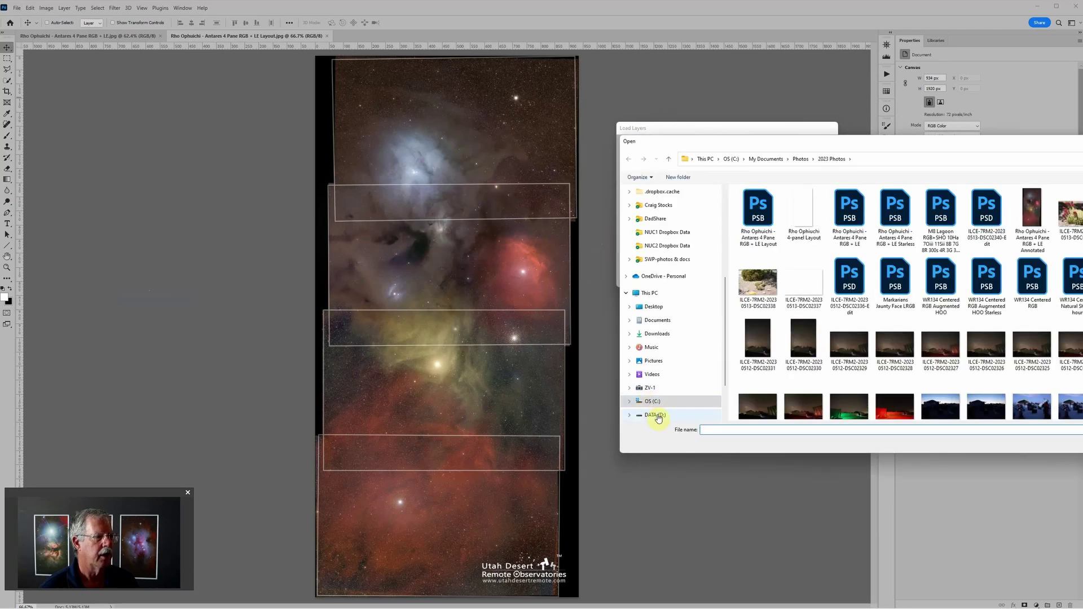
pyautogui.click(656, 416)
pyautogui.click(774, 232)
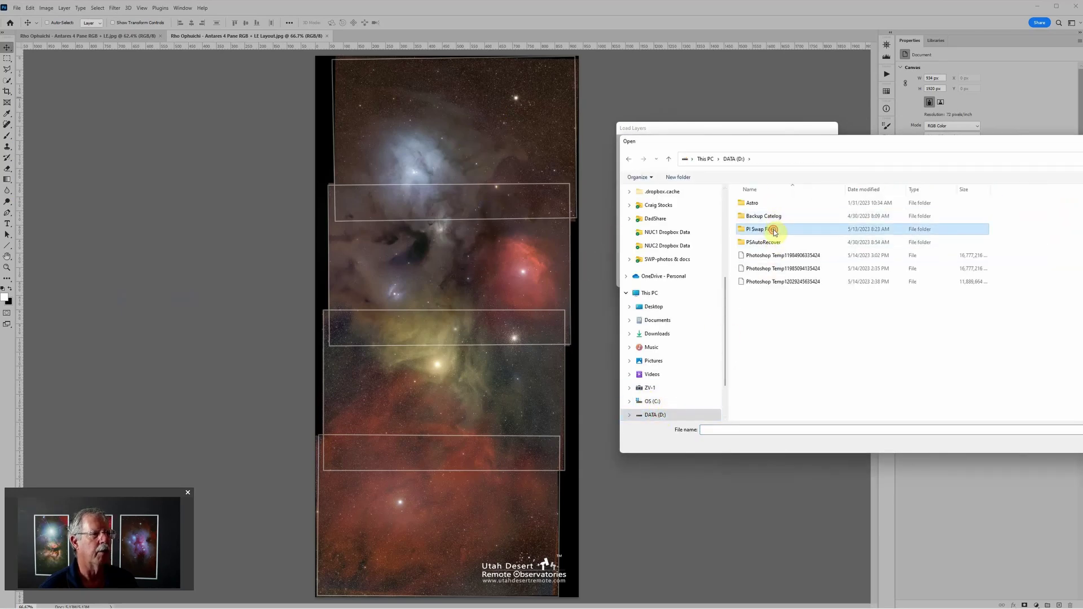
pyautogui.doubleClick(774, 231)
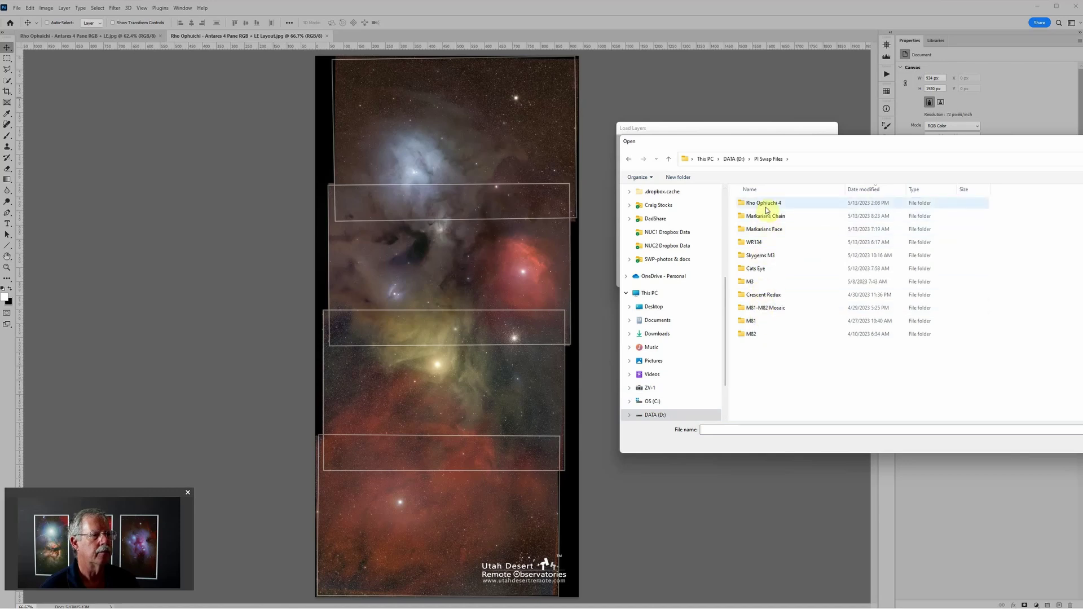
pyautogui.doubleClick(767, 204)
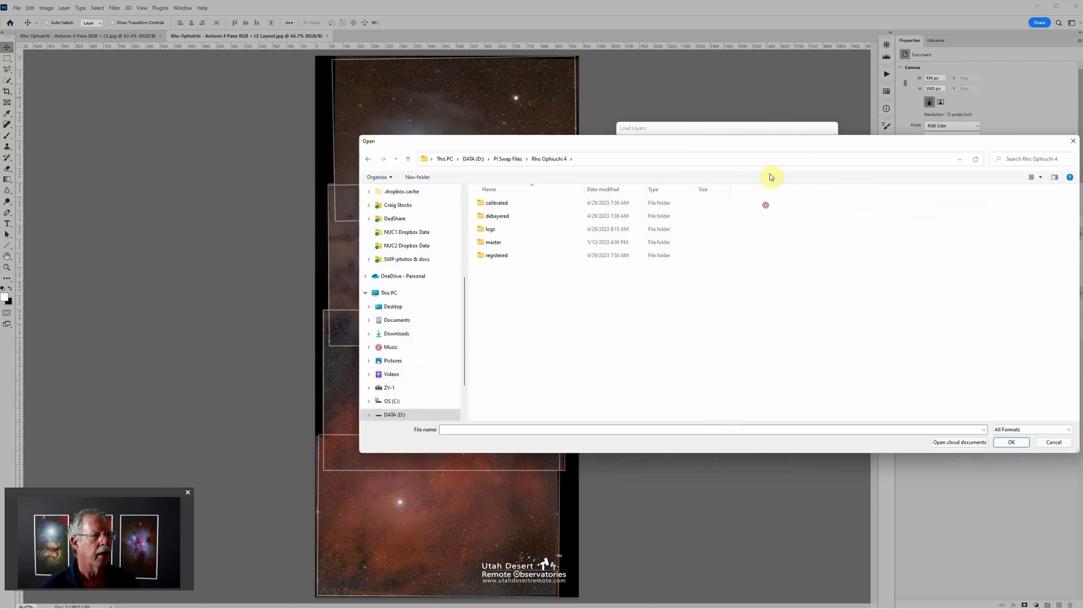
pyautogui.doubleClick(489, 244)
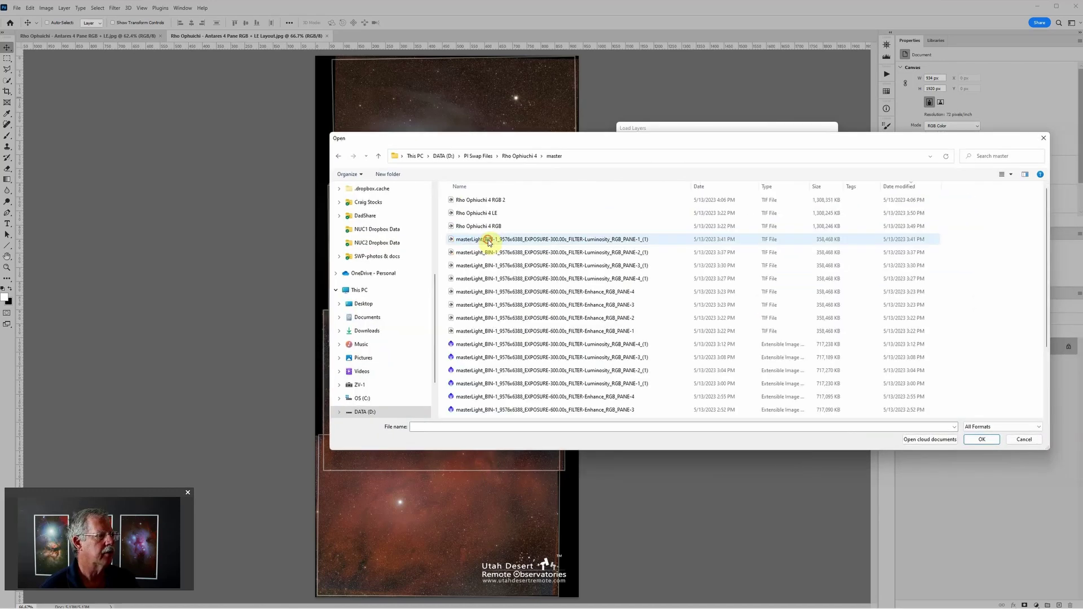
pyautogui.click(645, 242)
pyautogui.keyDown('shift'); pyautogui.click(641, 334); pyautogui.keyUp('shift')
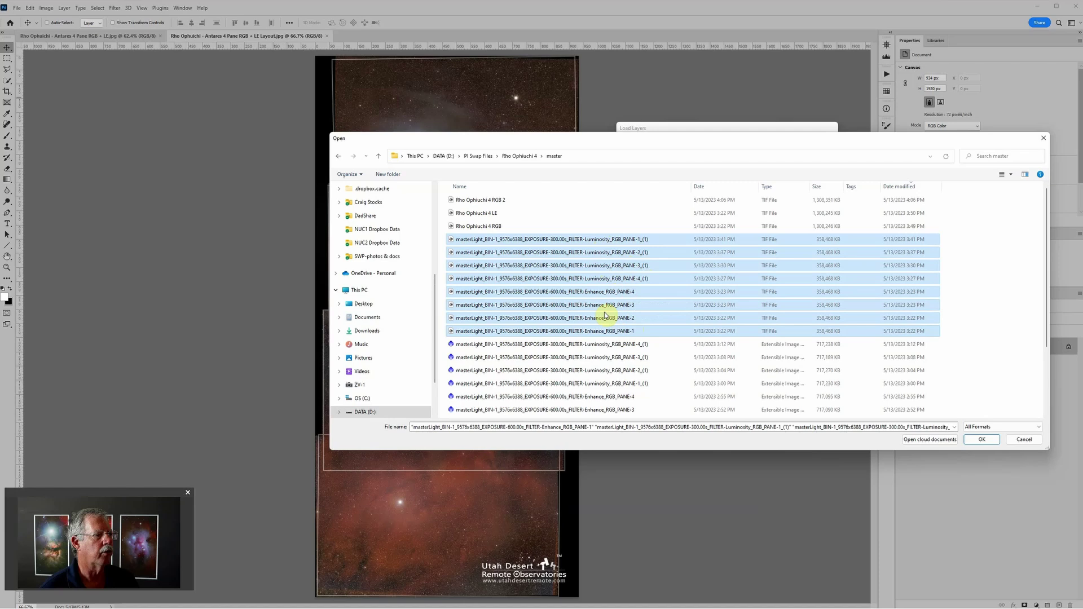
pyautogui.click(982, 439)
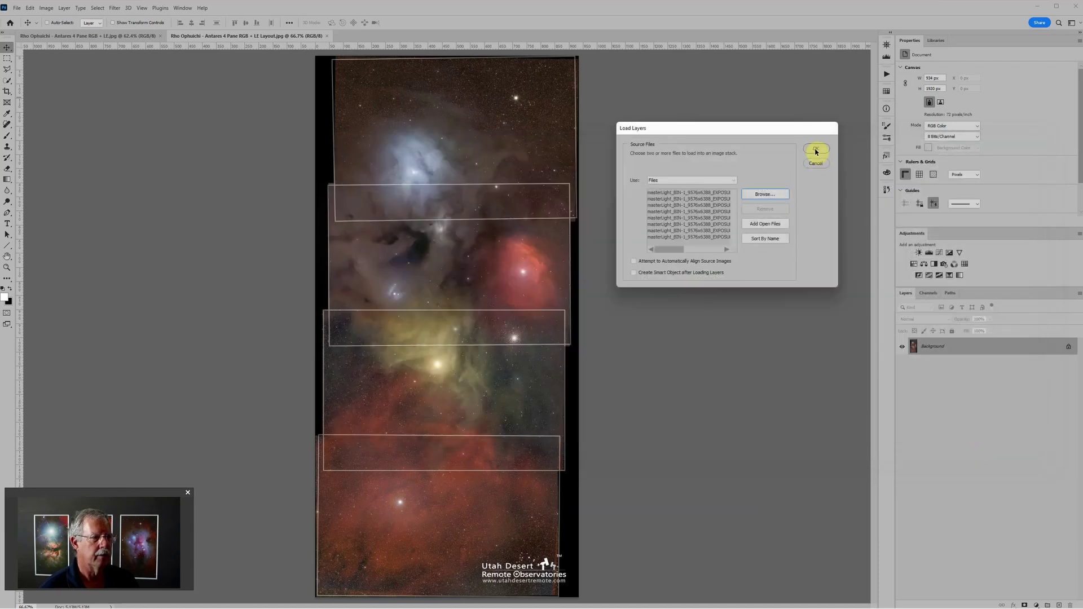
# Load the eight listed TIFs as layers in Untitled-1 and select all eight layers
pyautogui.click(816, 149)
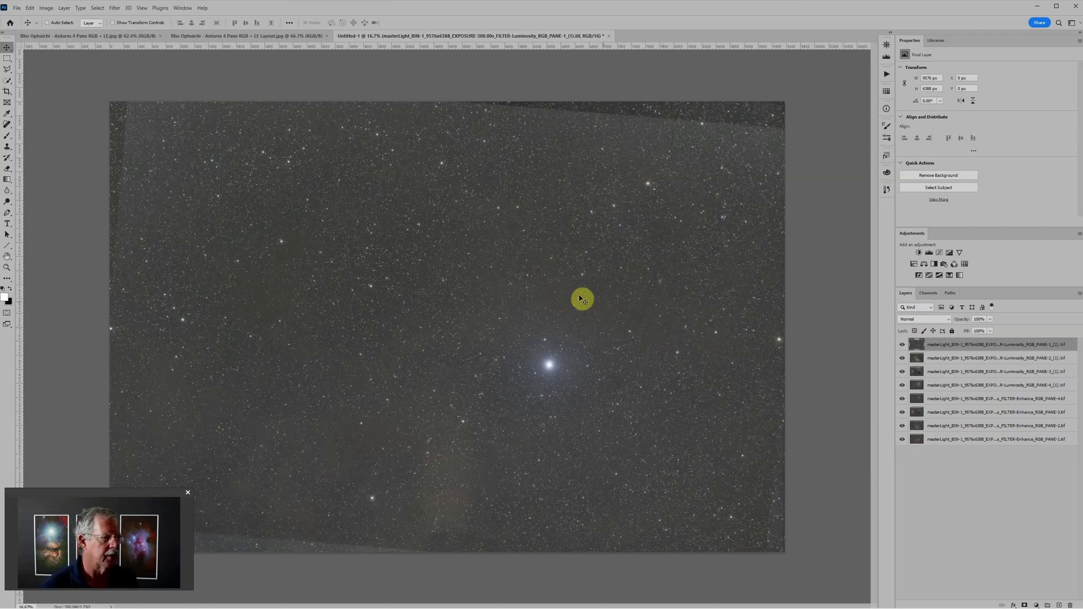
pyautogui.scroll(-2, 547, 288)
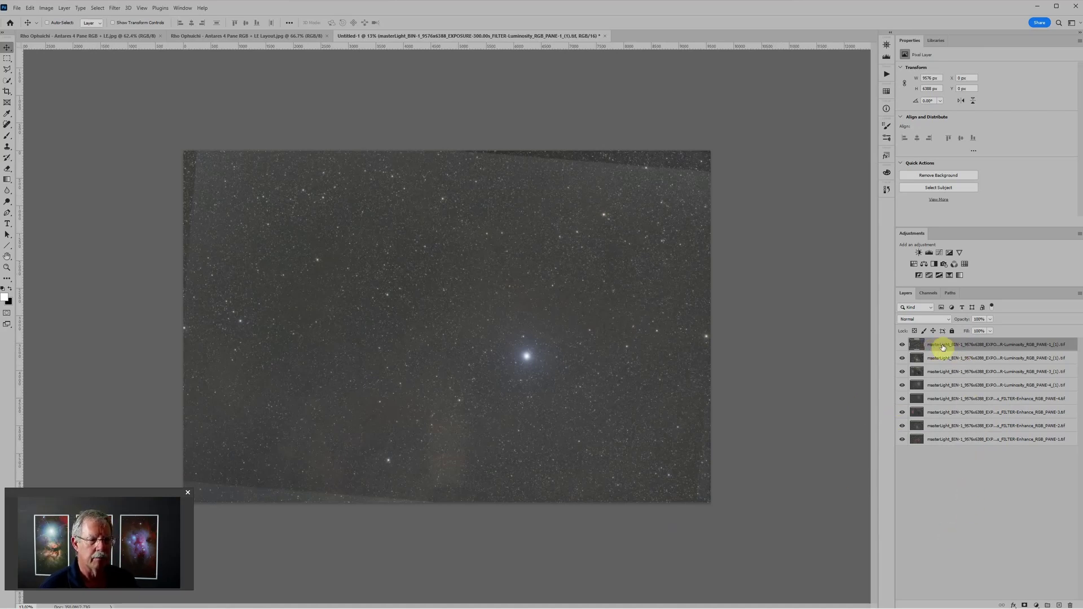
pyautogui.keyDown('shift'); pyautogui.click(977, 444); pyautogui.keyUp('shift')
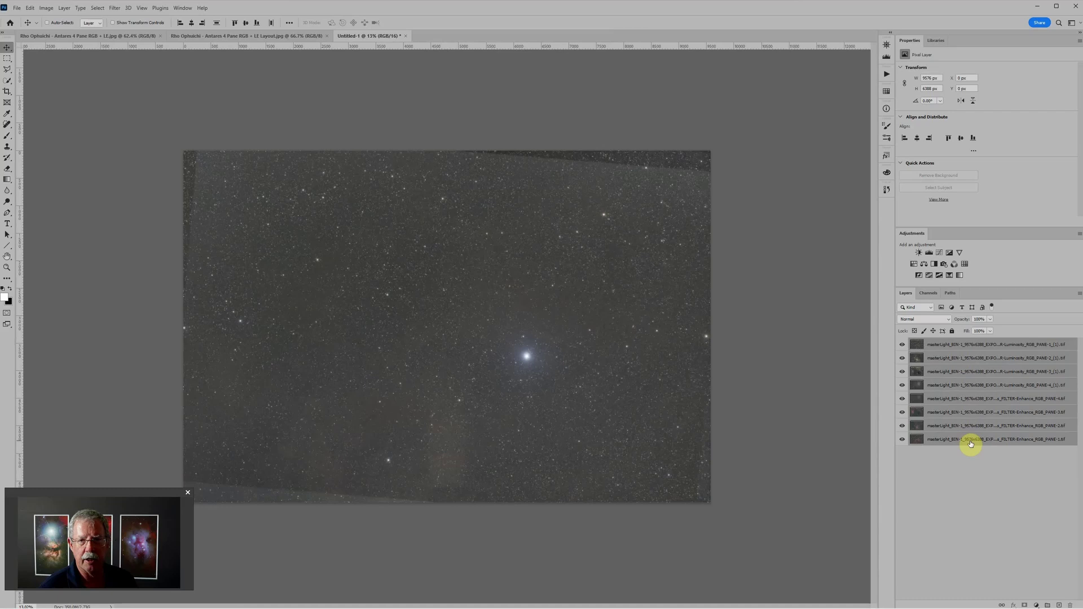
# Auto-align the eight pane layers with Auto projection into a tall mosaic
pyautogui.click(31, 8)
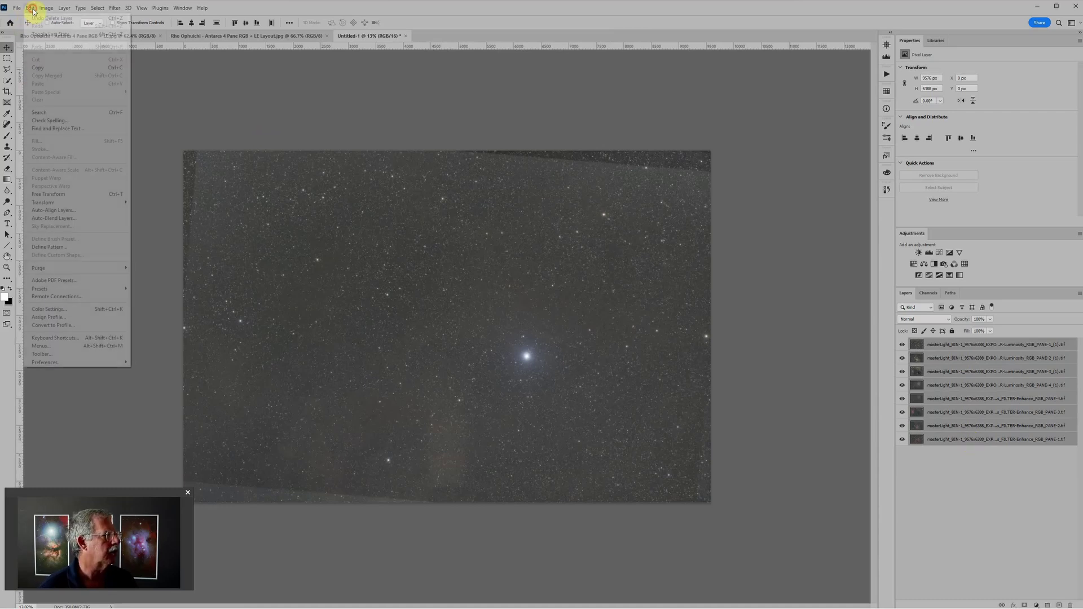
pyautogui.click(65, 211)
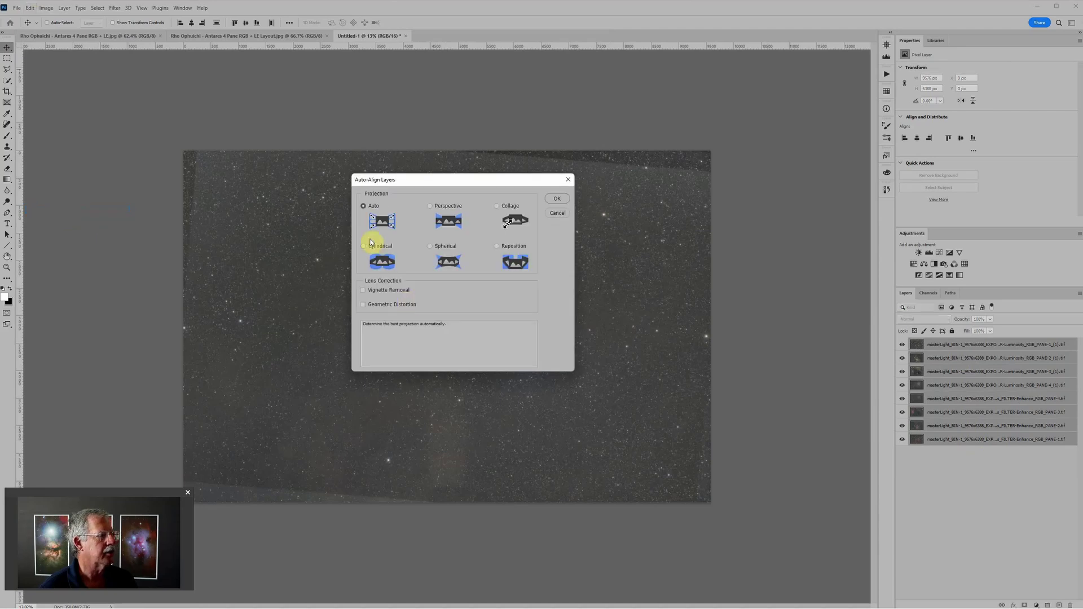
pyautogui.click(559, 199)
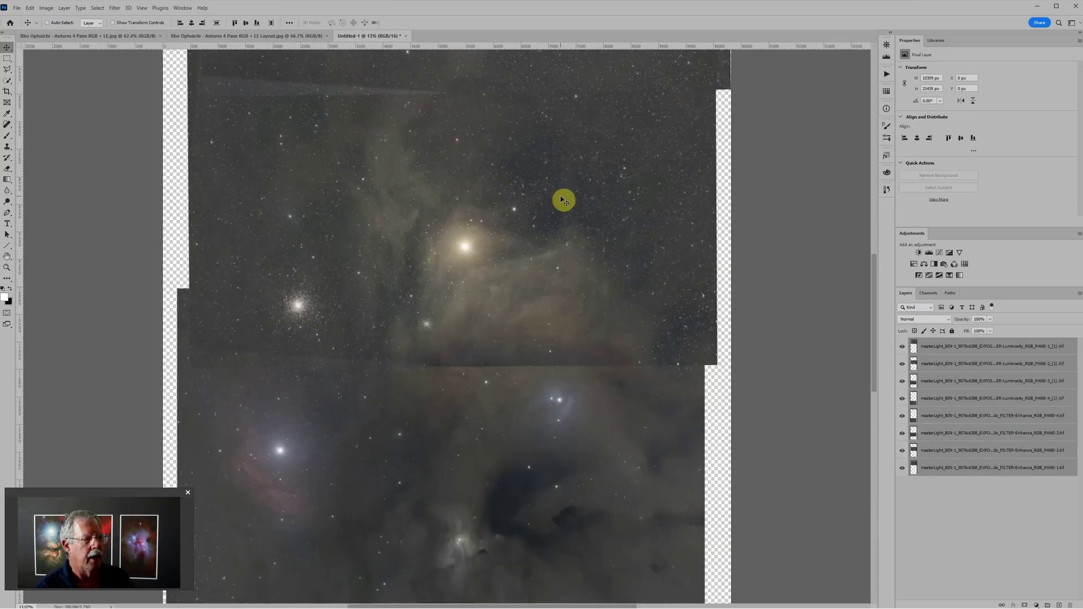
pyautogui.scroll(-3, 440, 170)
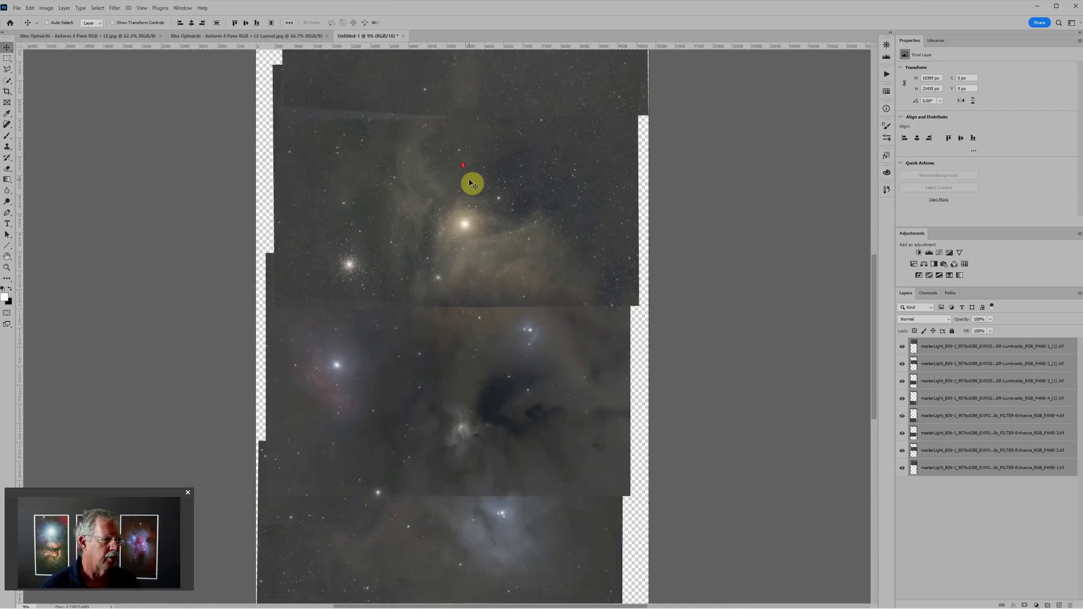
# Group the four Luminosity layers into Group 1 and hide it
pyautogui.scroll(-2, 750, 279)
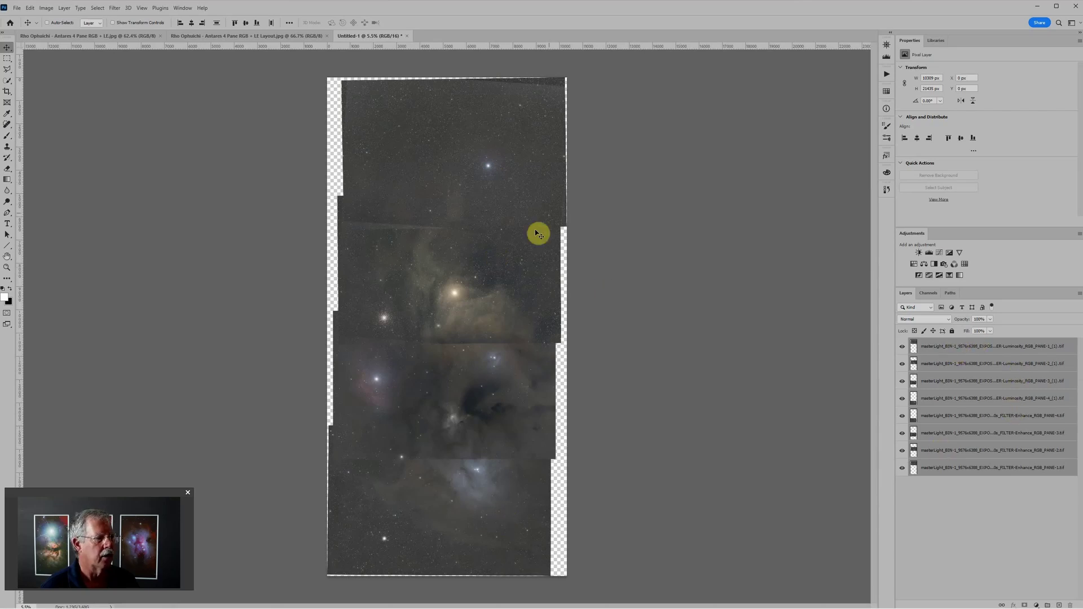
pyautogui.click(945, 345)
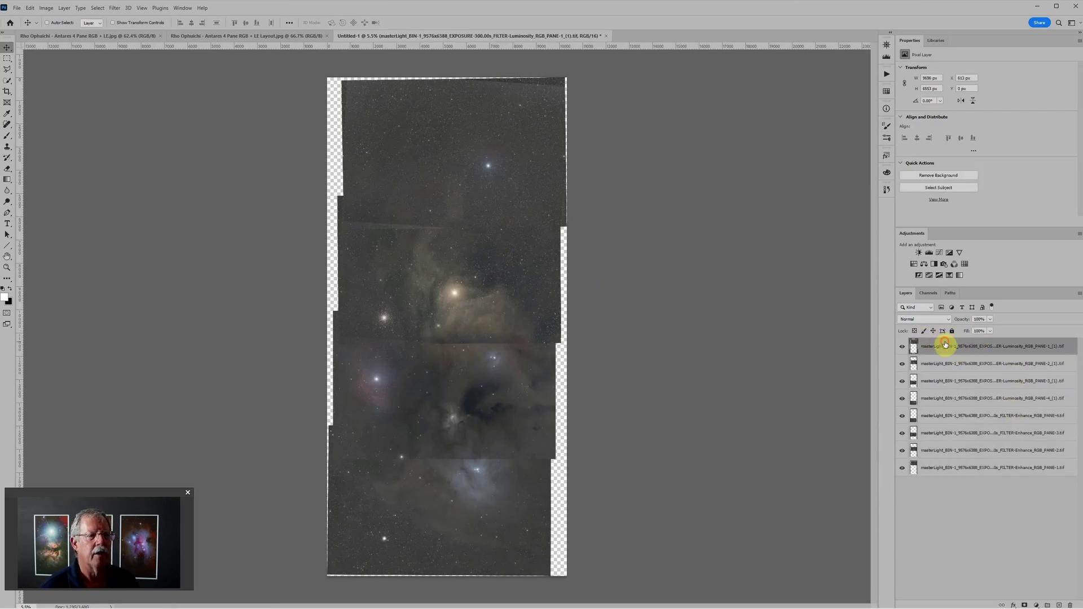
pyautogui.keyDown('shift'); pyautogui.click(980, 399); pyautogui.keyUp('shift')
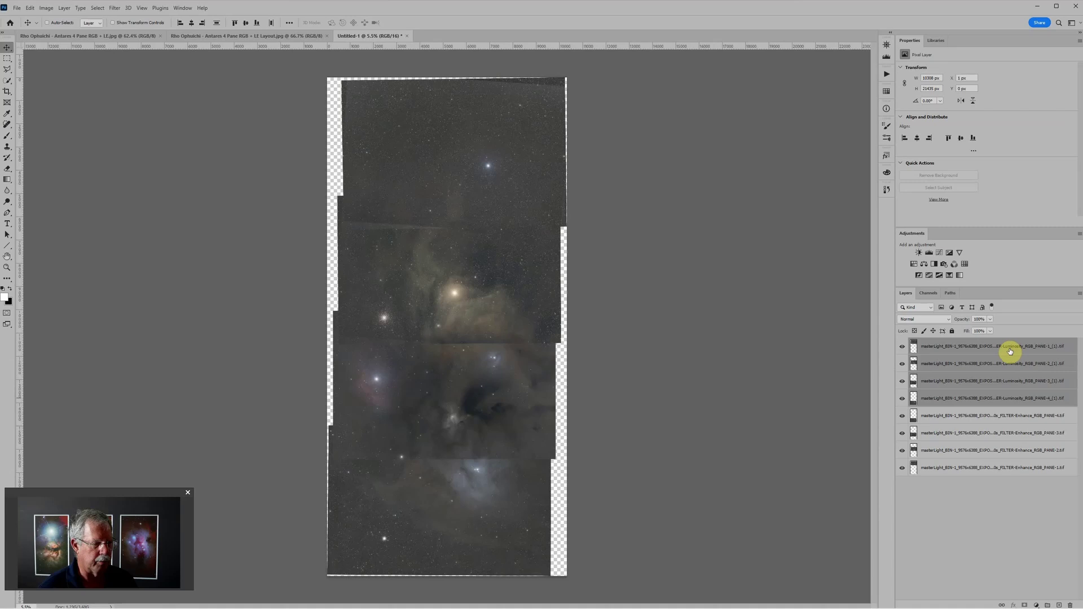
pyautogui.hotkey('ctrl', 'g')
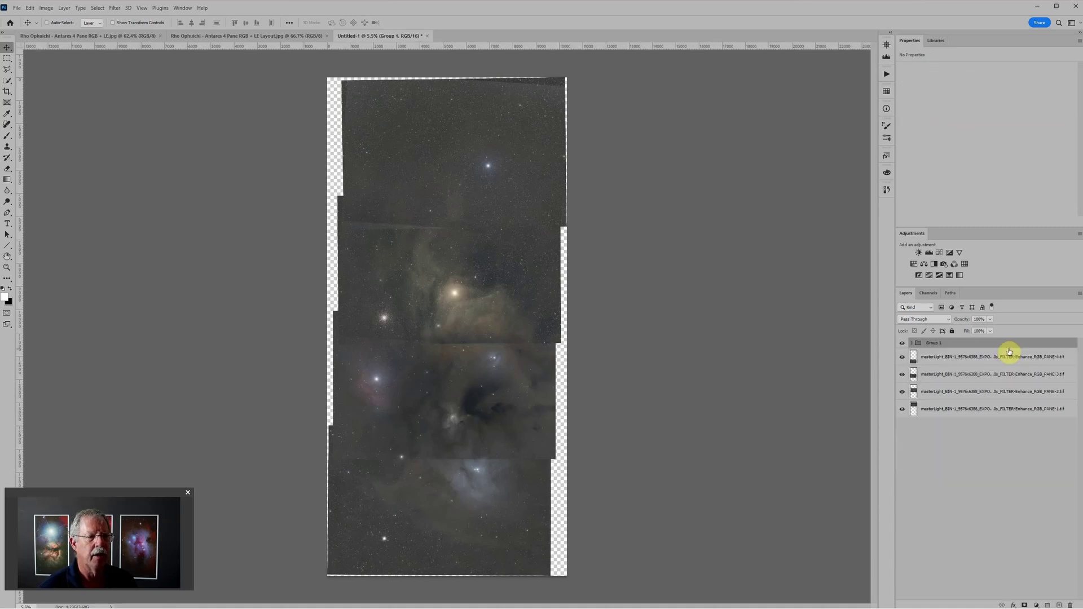
pyautogui.click(902, 344)
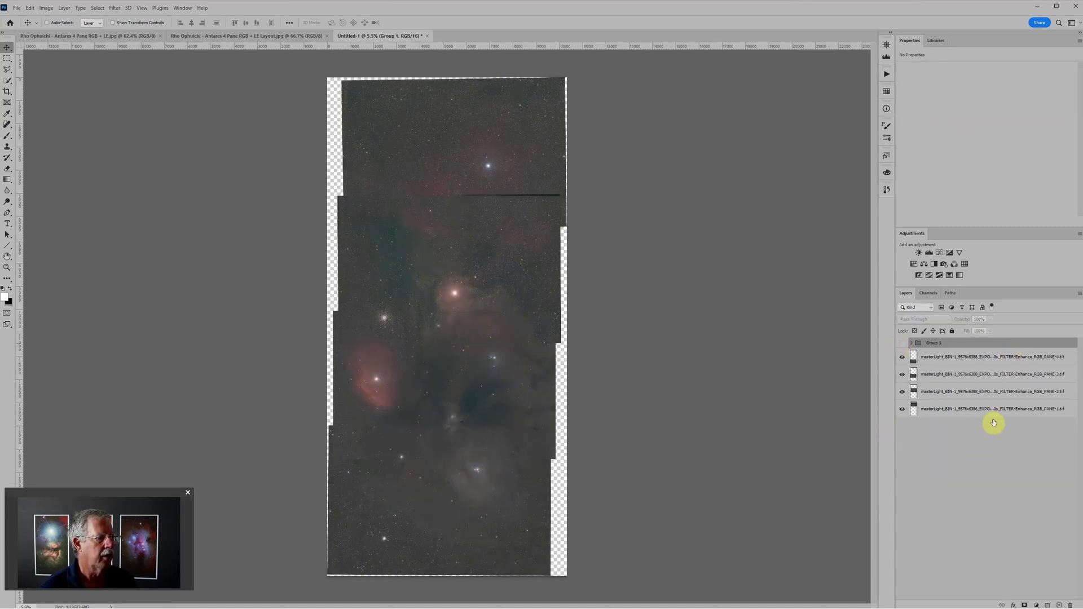
# Group the four FILTER-Enhance layers into Group 2 and select its four layers
pyautogui.click(970, 357)
pyautogui.keyDown('shift'); pyautogui.click(970, 414); pyautogui.keyUp('shift')
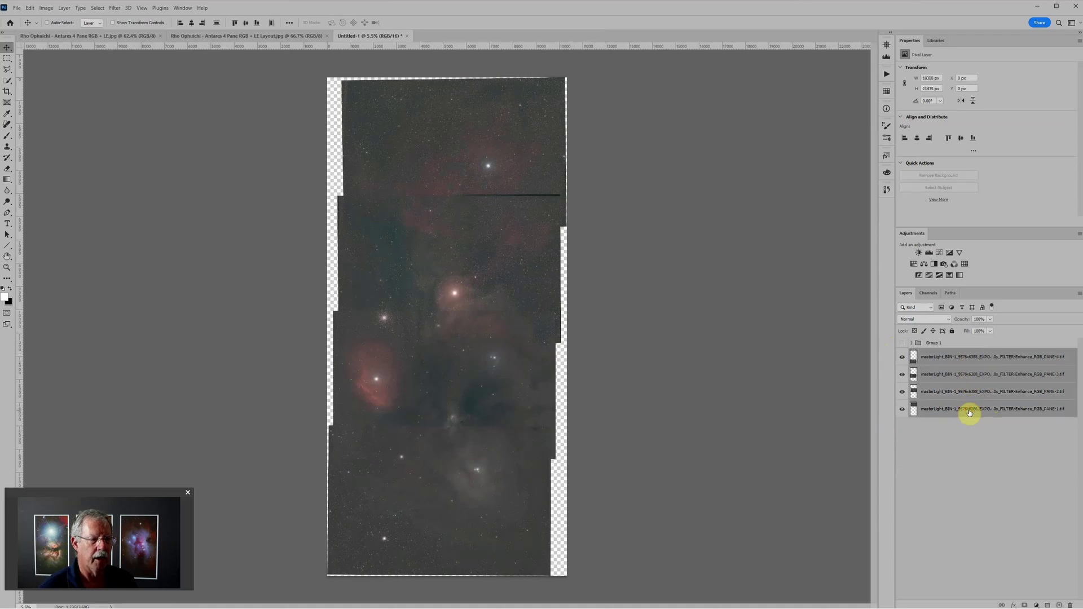
pyautogui.hotkey('ctrl', 'g')
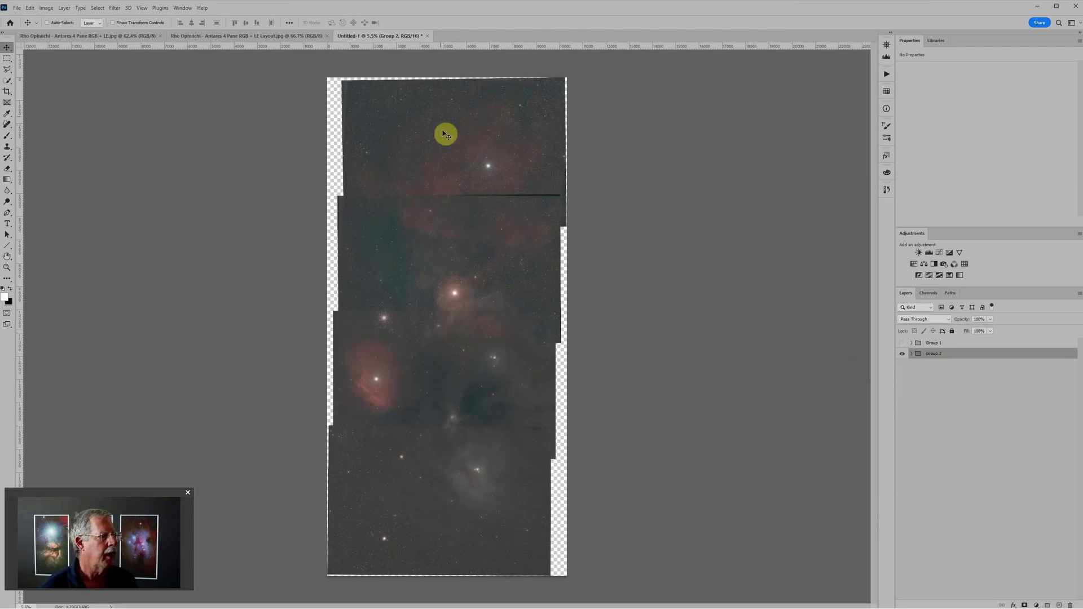
pyautogui.click(911, 354)
pyautogui.click(955, 368)
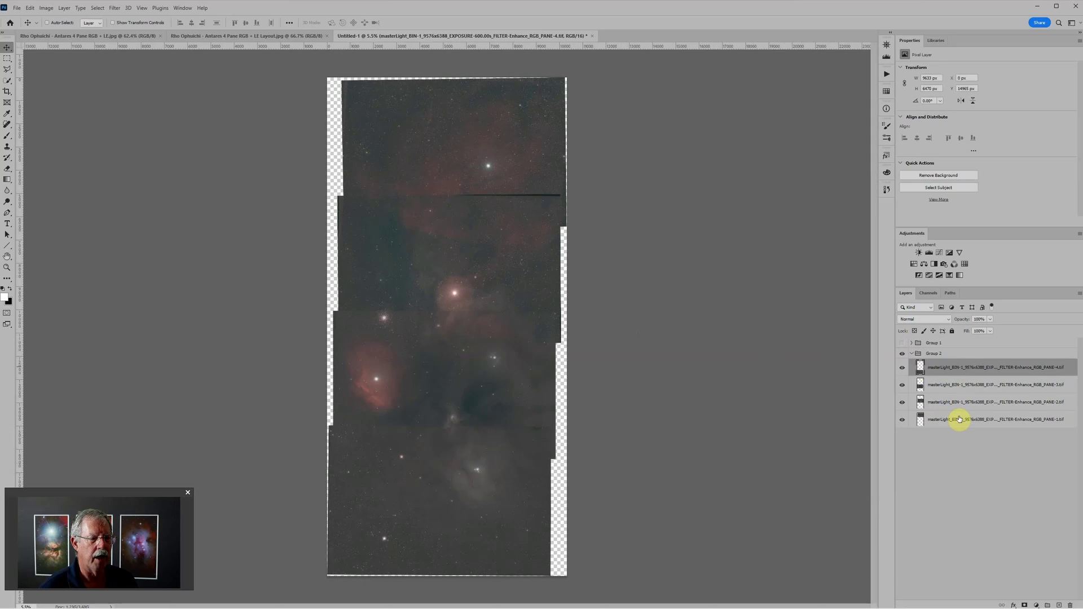
pyautogui.keyDown('shift'); pyautogui.click(960, 419); pyautogui.keyUp('shift')
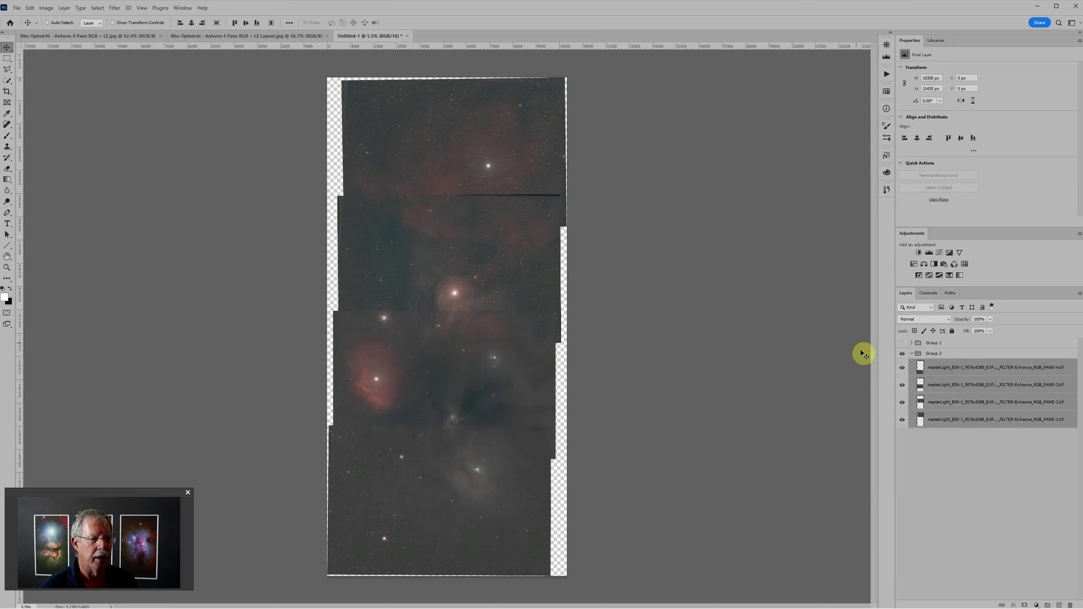
# Auto-blend Group 2's four Enhance layers as a Panorama with Seamless Tones and Colors
pyautogui.click(30, 8)
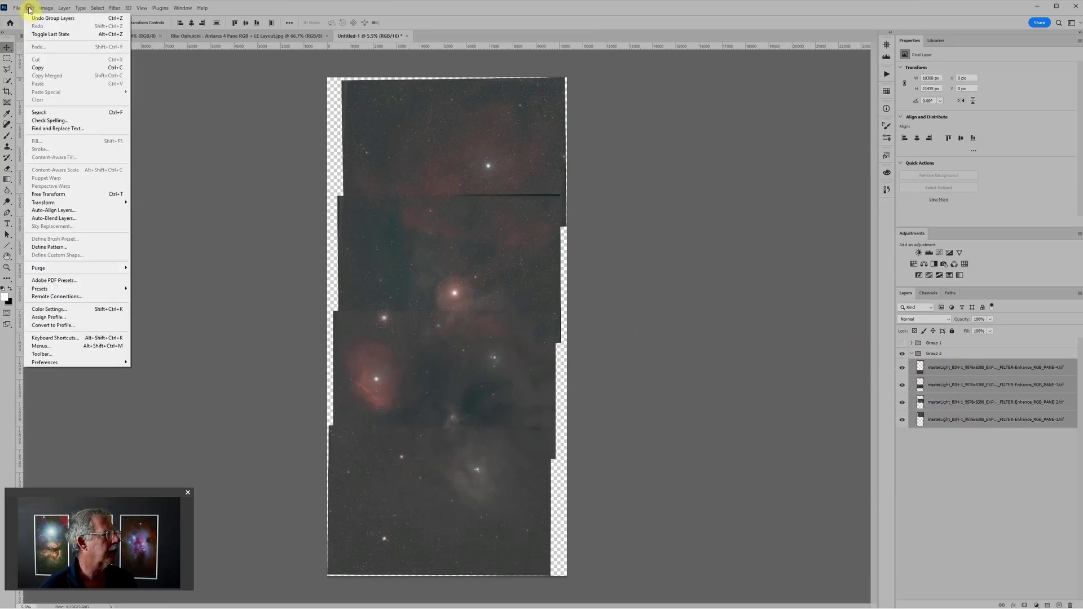
pyautogui.click(61, 222)
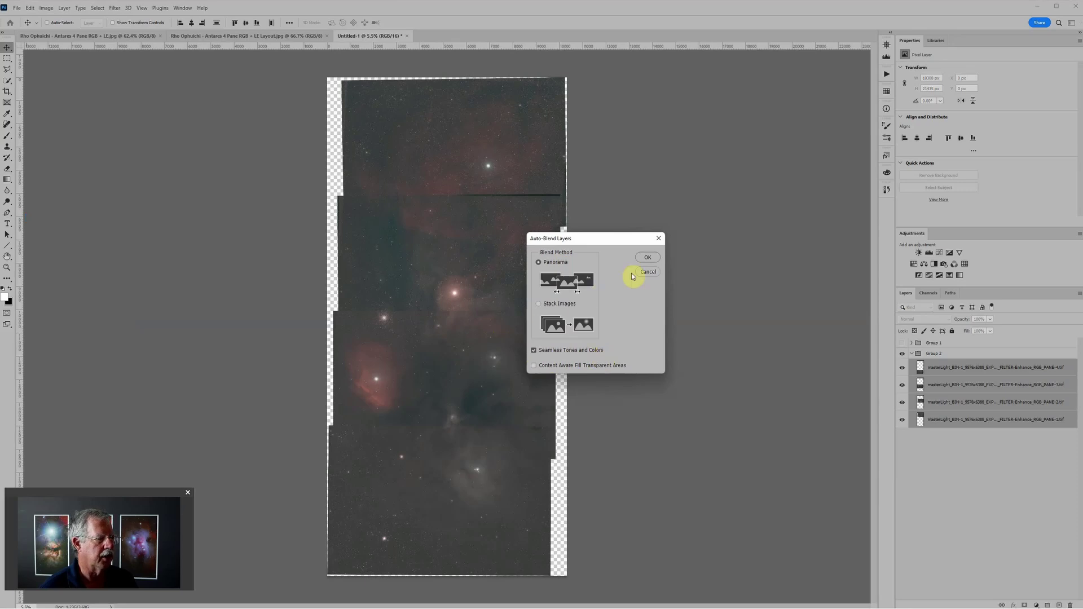
pyautogui.click(648, 259)
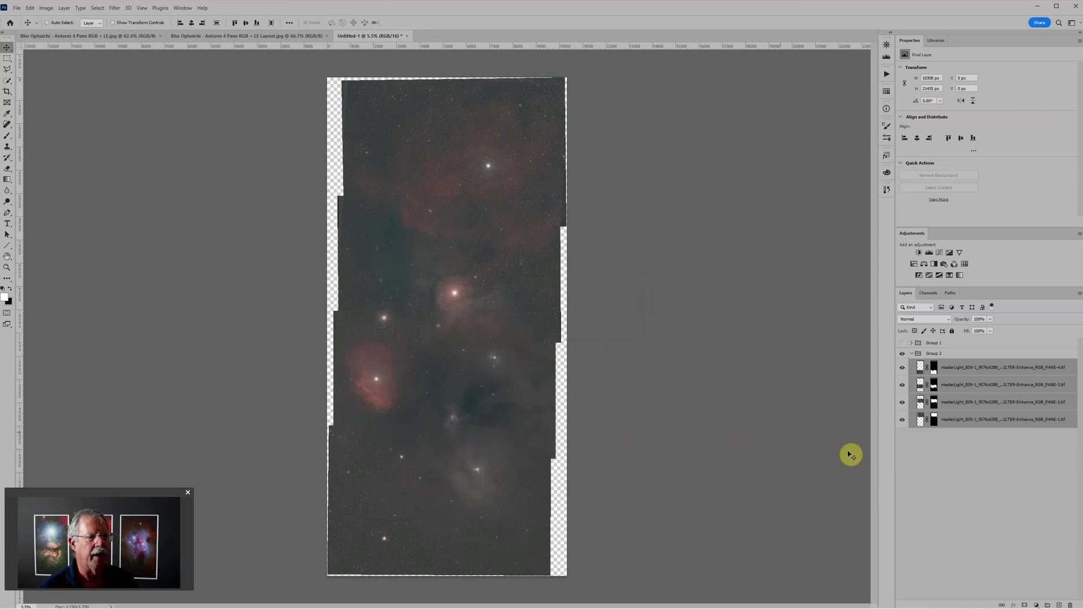
pyautogui.scroll(3, 467, 433)
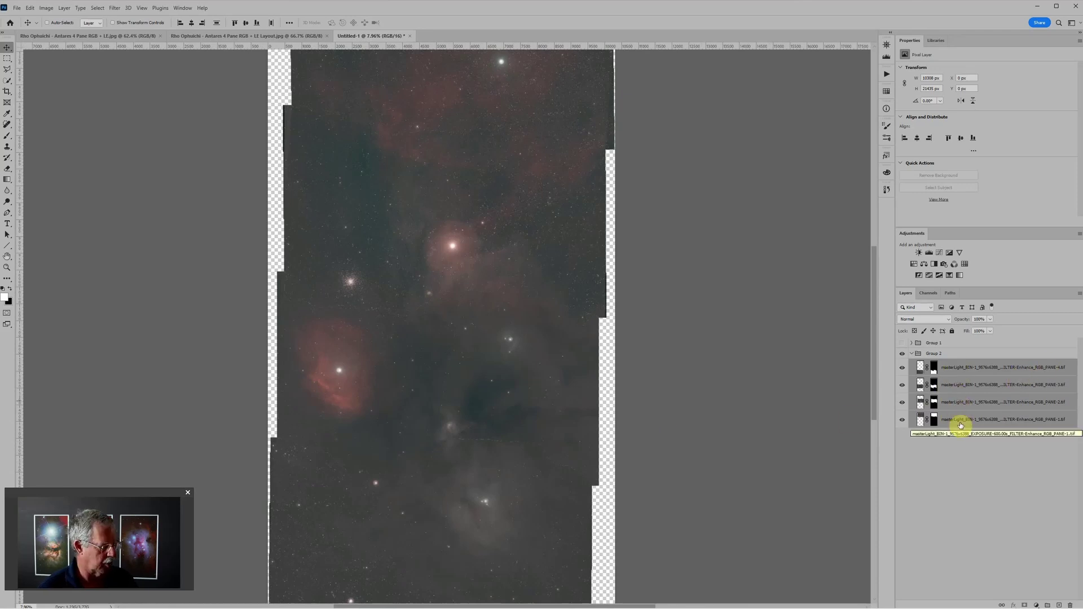
# Merge the four blended Enhance layers with Ctrl+E and zoom in to check the seams
pyautogui.hotkey('ctrl', 'e')
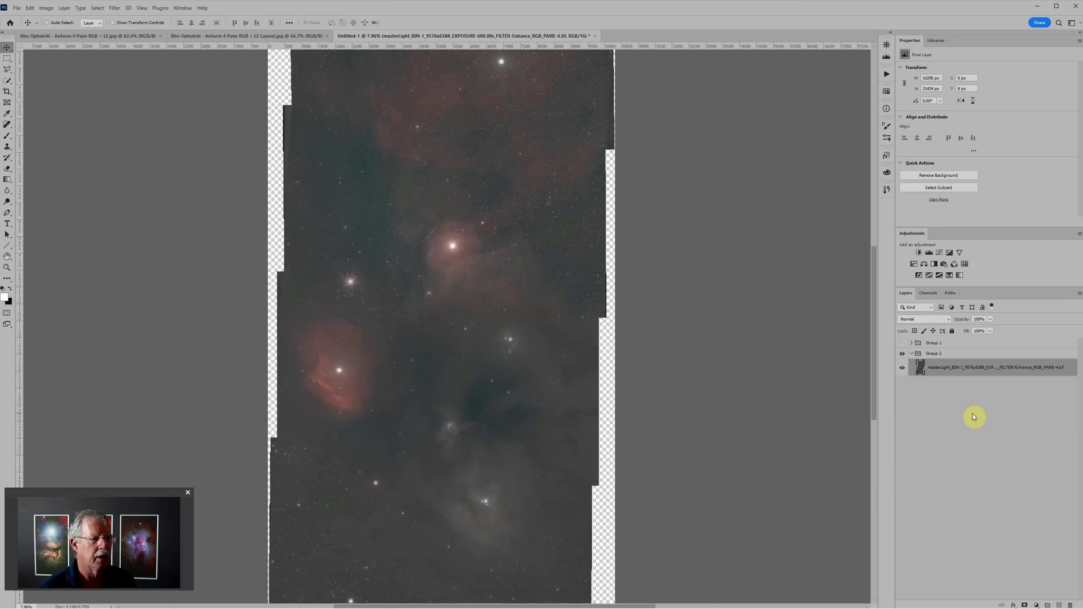
pyautogui.scroll(2, 498, 461)
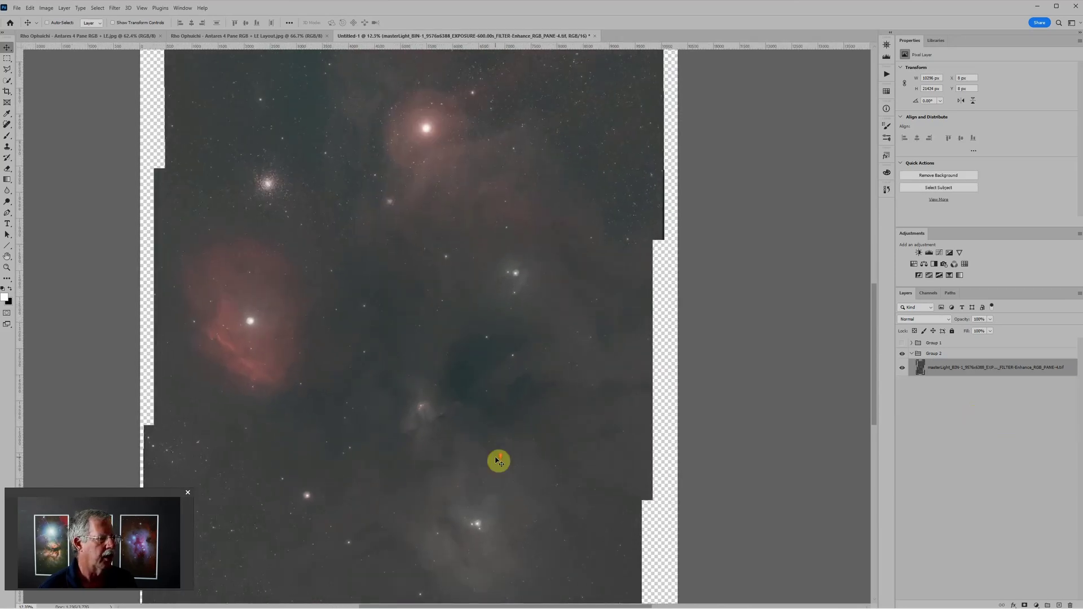
pyautogui.scroll(1, 499, 461)
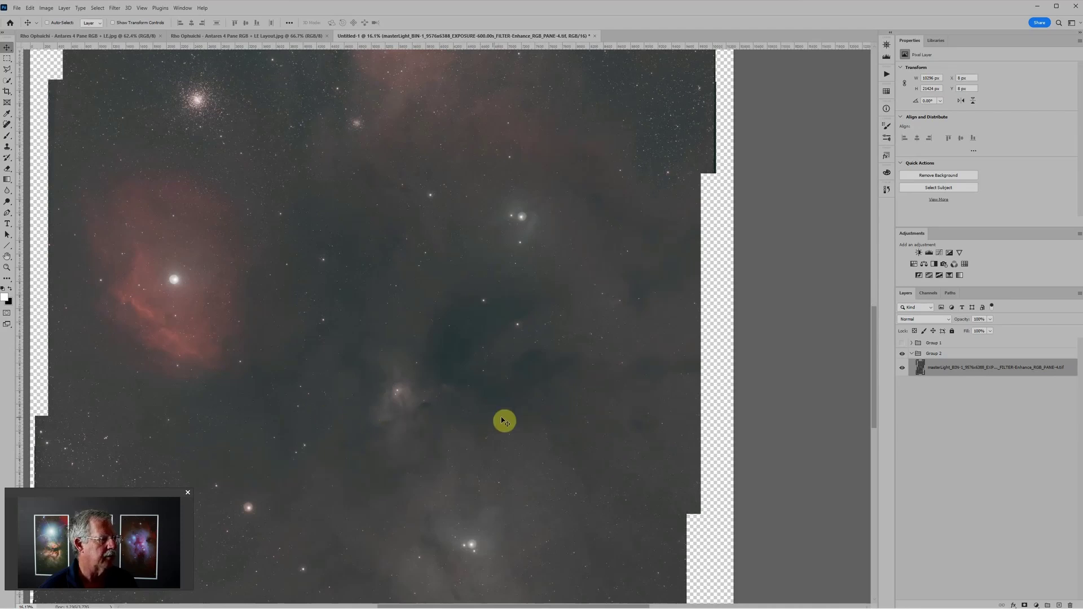
pyautogui.scroll(1, 473, 424)
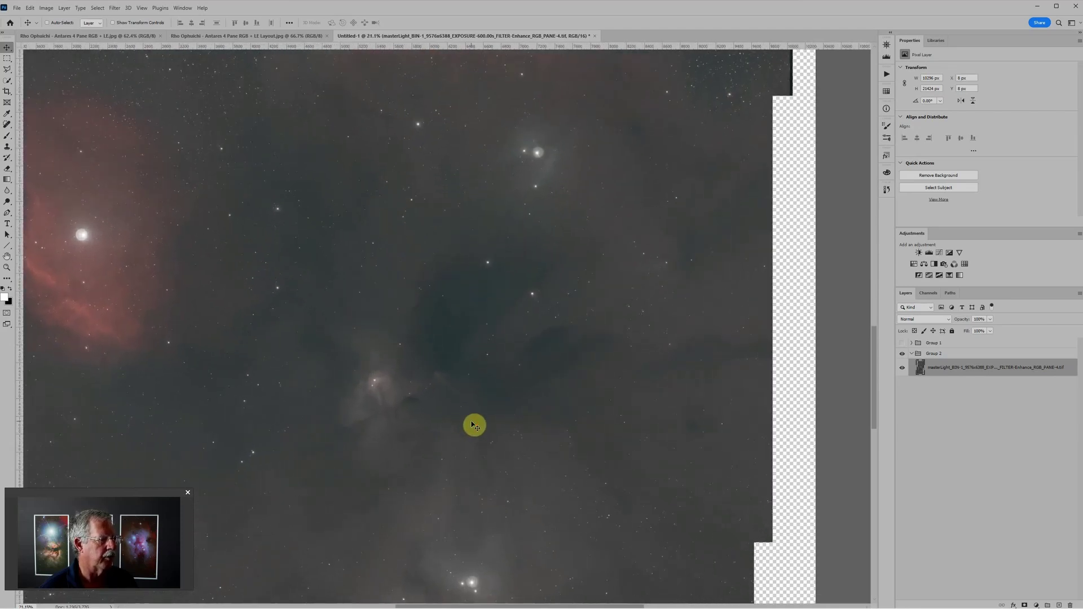
pyautogui.scroll(-4, 473, 425)
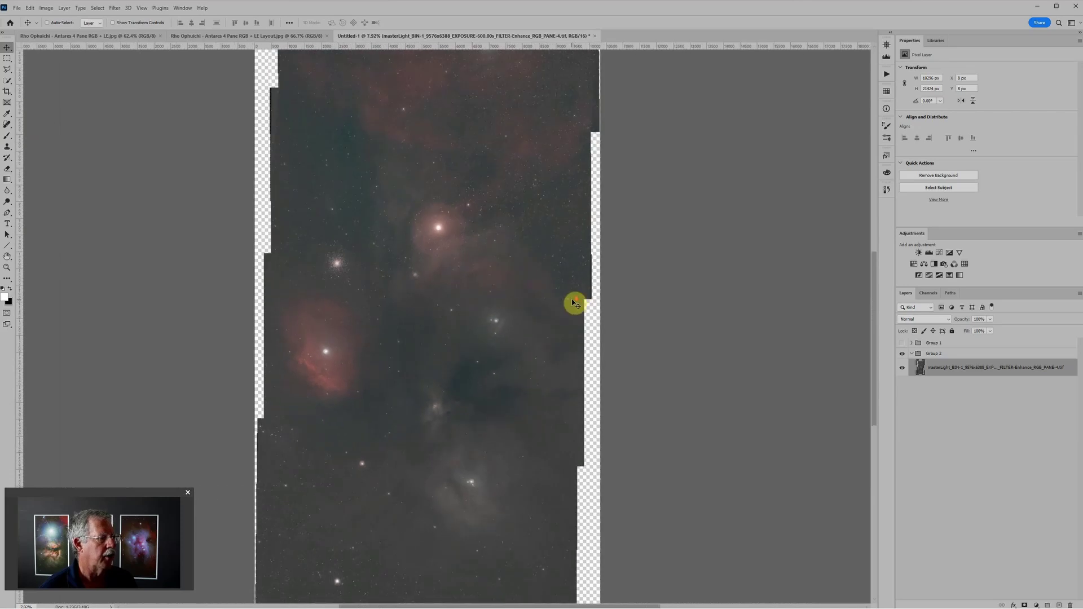
pyautogui.scroll(-1, 574, 303)
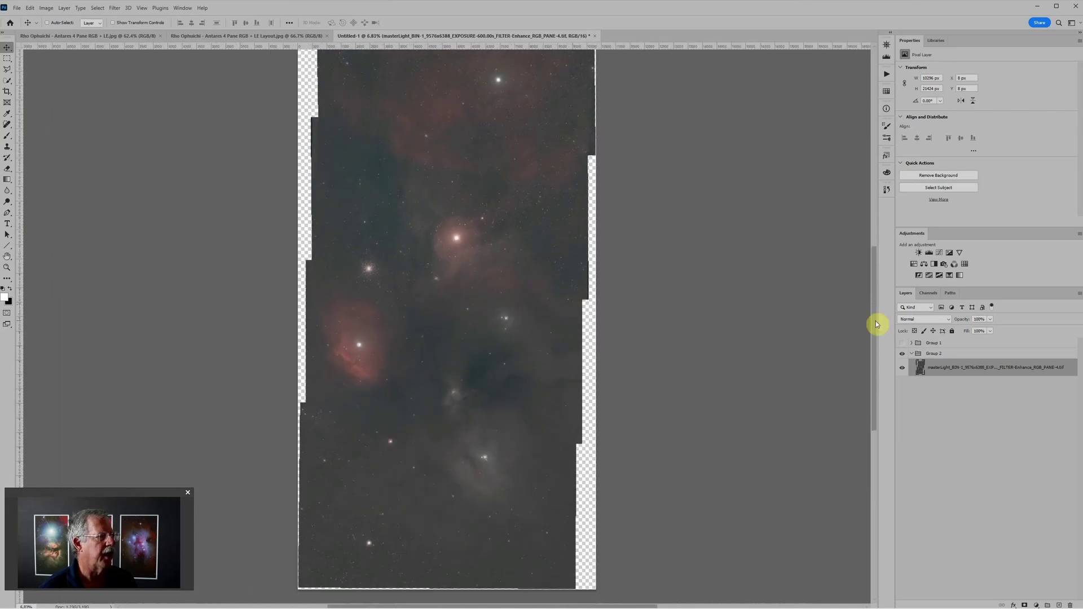
# Make Group 1 visible, expand it, and select its four Luminosity layers
pyautogui.click(902, 343)
pyautogui.click(912, 343)
pyautogui.click(936, 357)
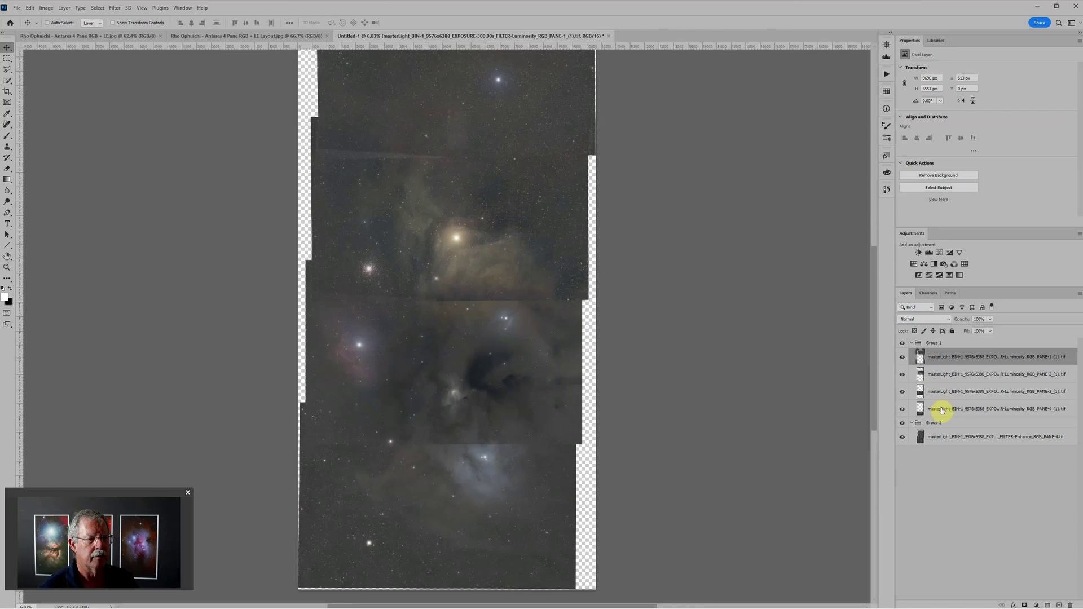
pyautogui.keyDown('shift'); pyautogui.click(941, 412); pyautogui.keyUp('shift')
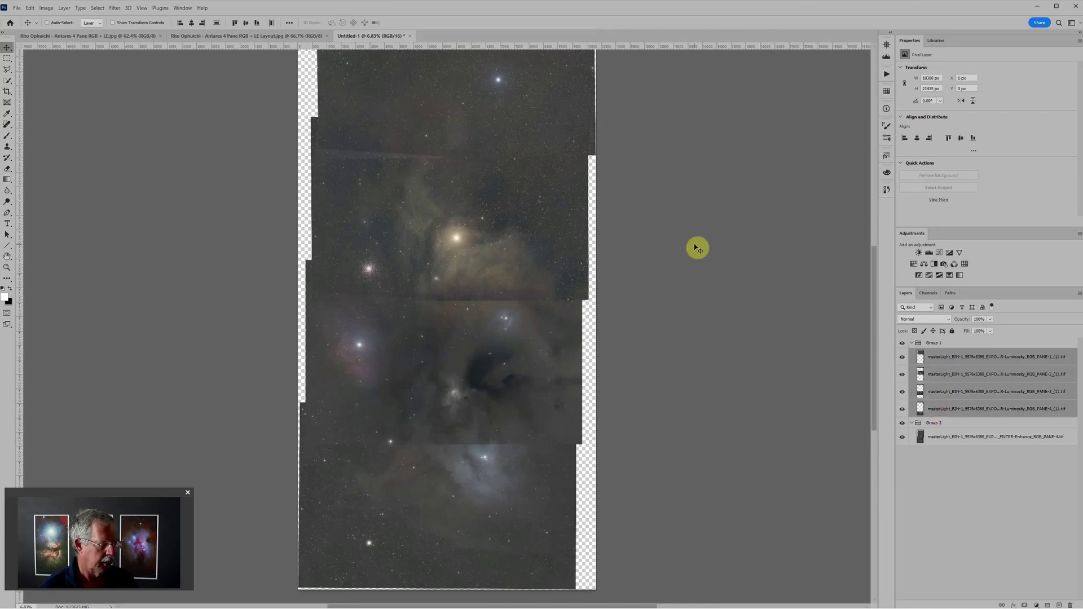
# Auto-blend the four Luminosity layers as a seamless Panorama and merge them into one layer
pyautogui.click(30, 7)
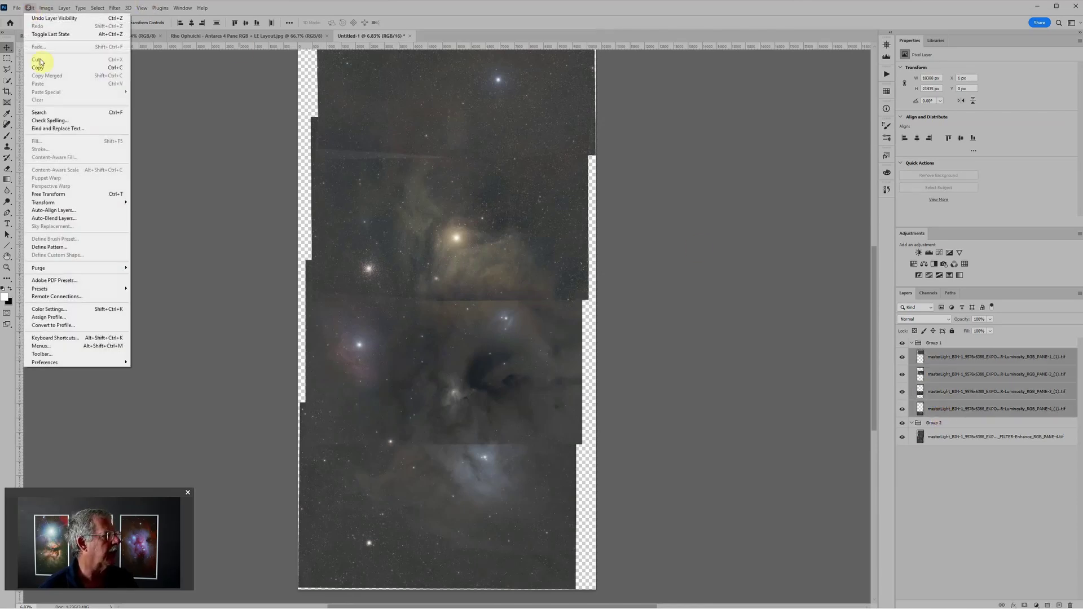
pyautogui.click(75, 219)
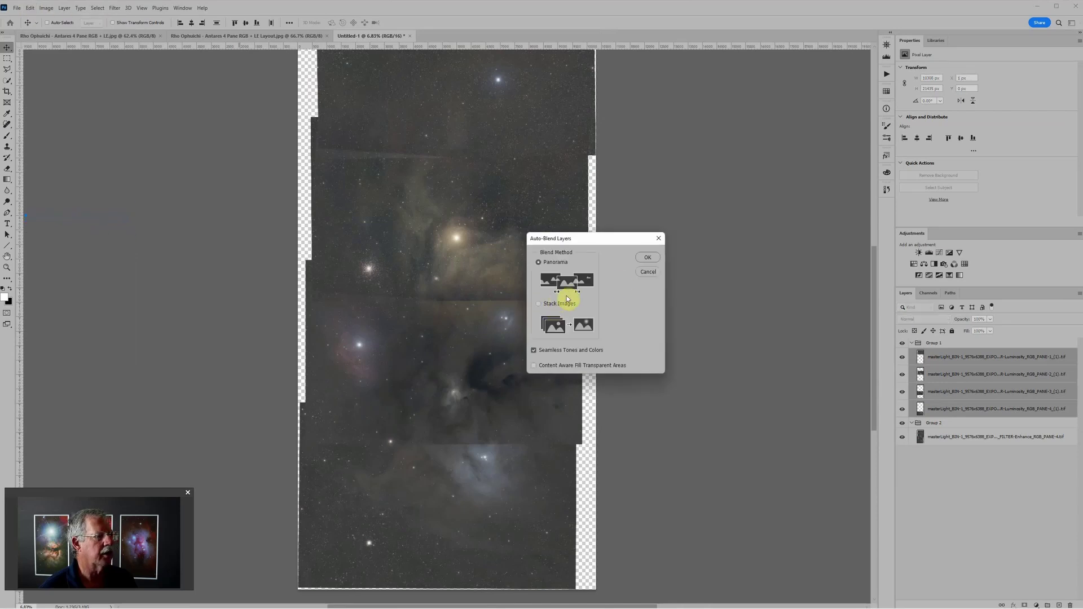
pyautogui.click(649, 258)
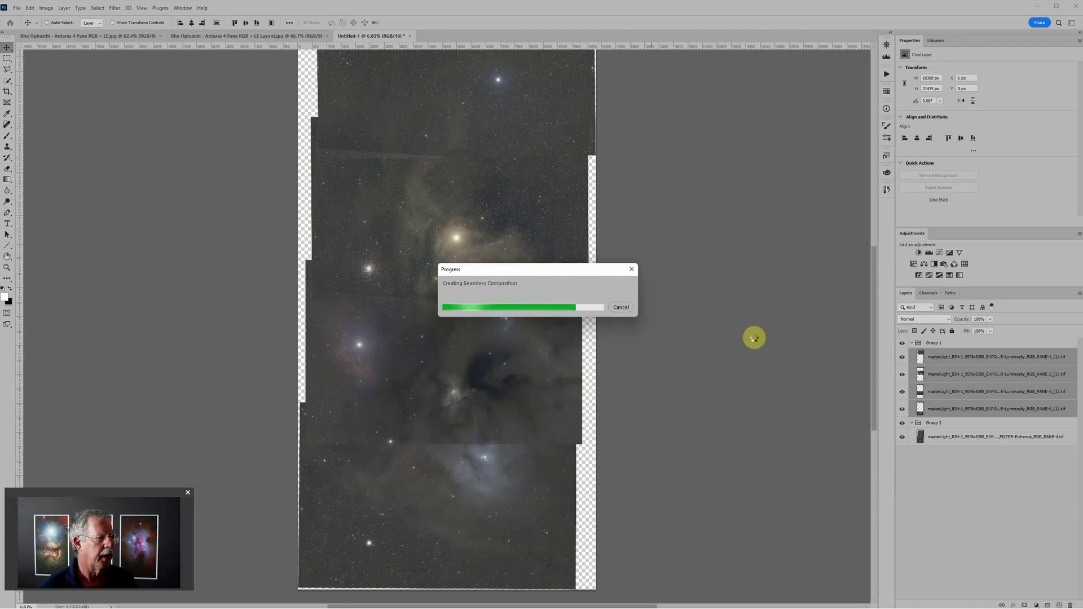
pyautogui.scroll(-3, 491, 384)
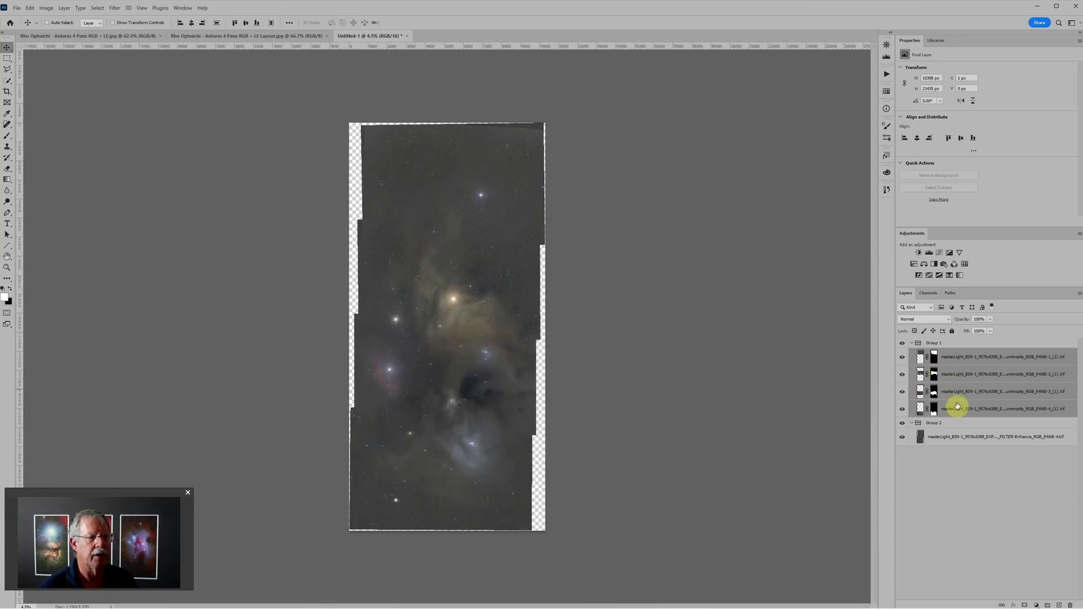
pyautogui.hotkey('ctrl', 'e')
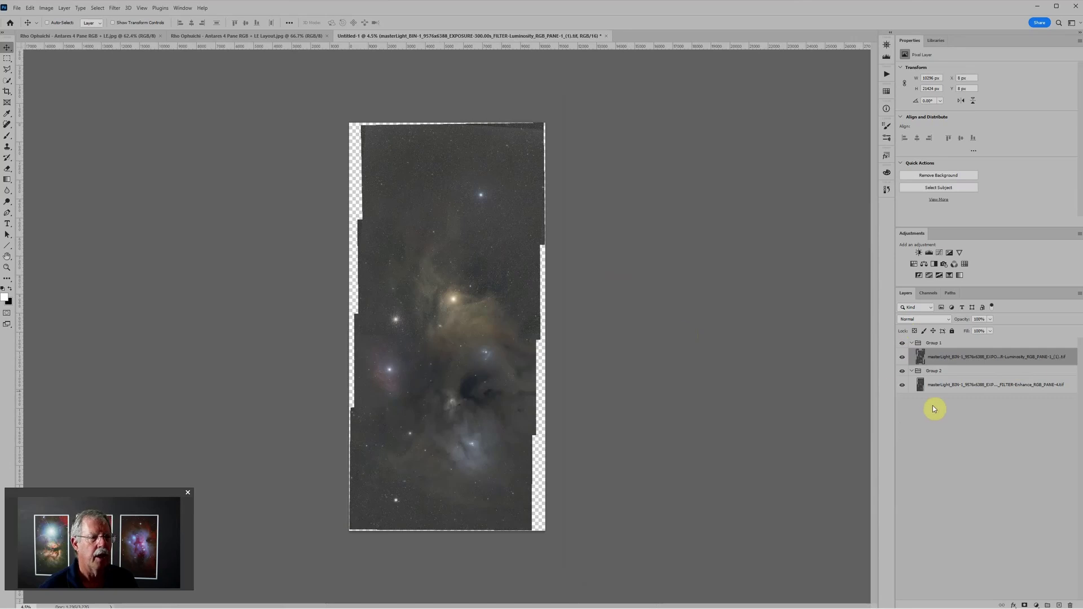
pyautogui.scroll(1, 484, 290)
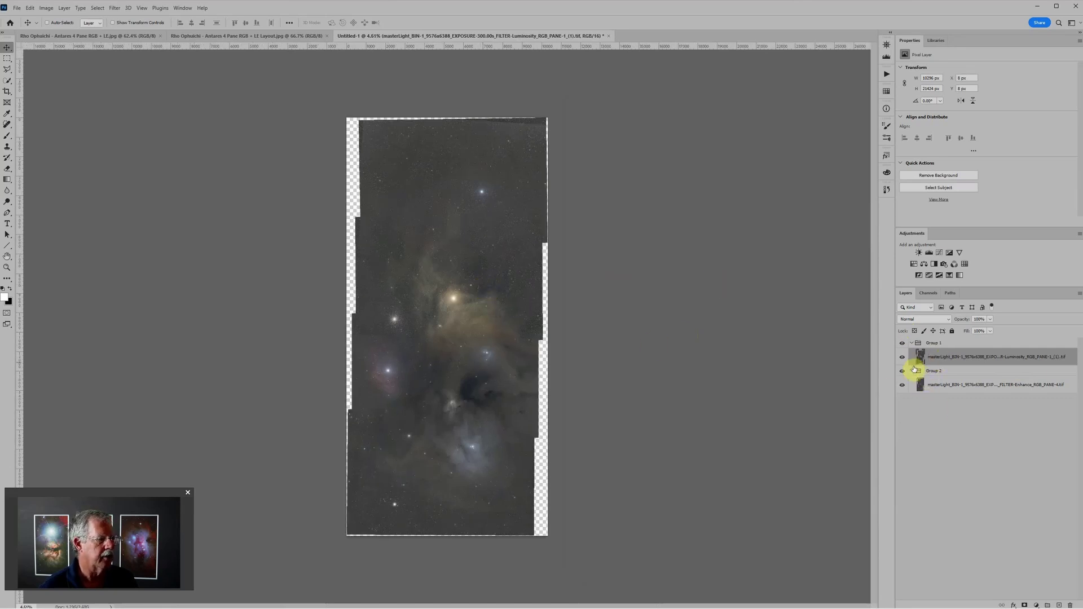
# Add a black Solid Color fill layer and move Color Fill 1 to the bottom of the stack
pyautogui.click(968, 345)
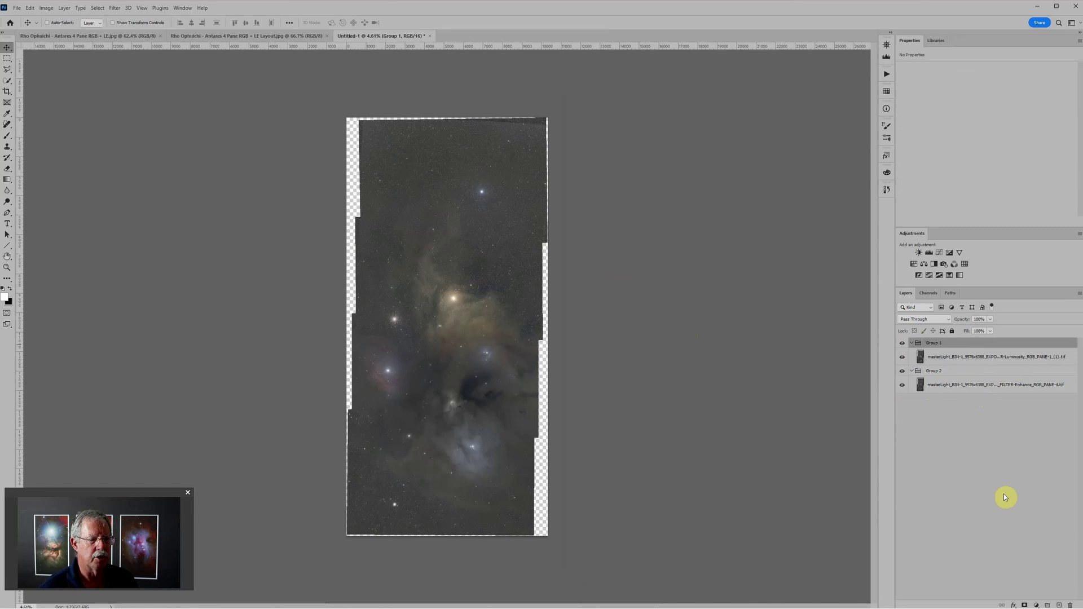
pyautogui.click(1037, 605)
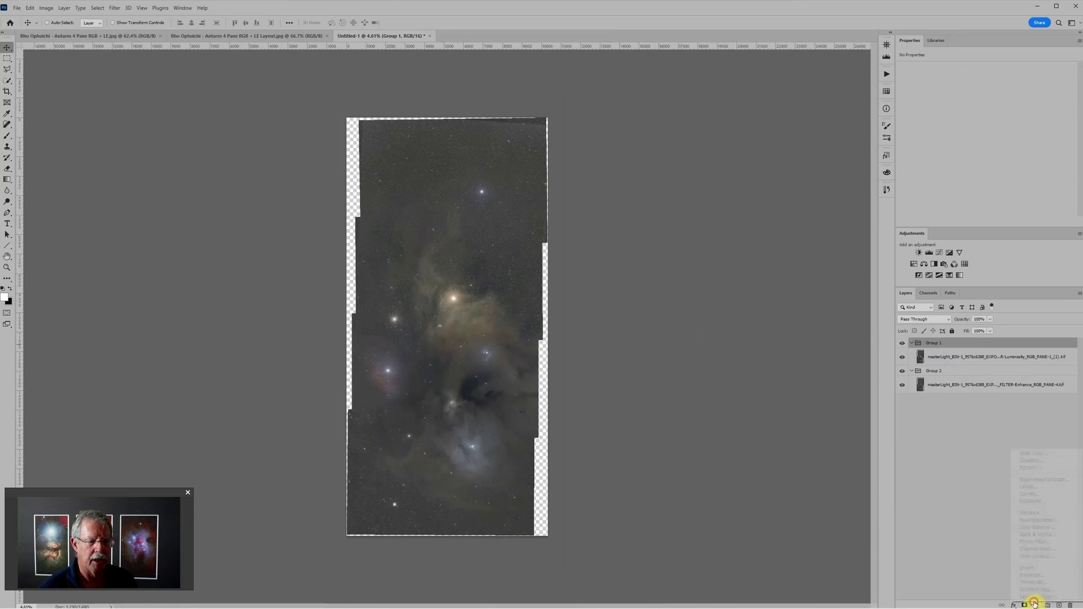
pyautogui.click(1044, 455)
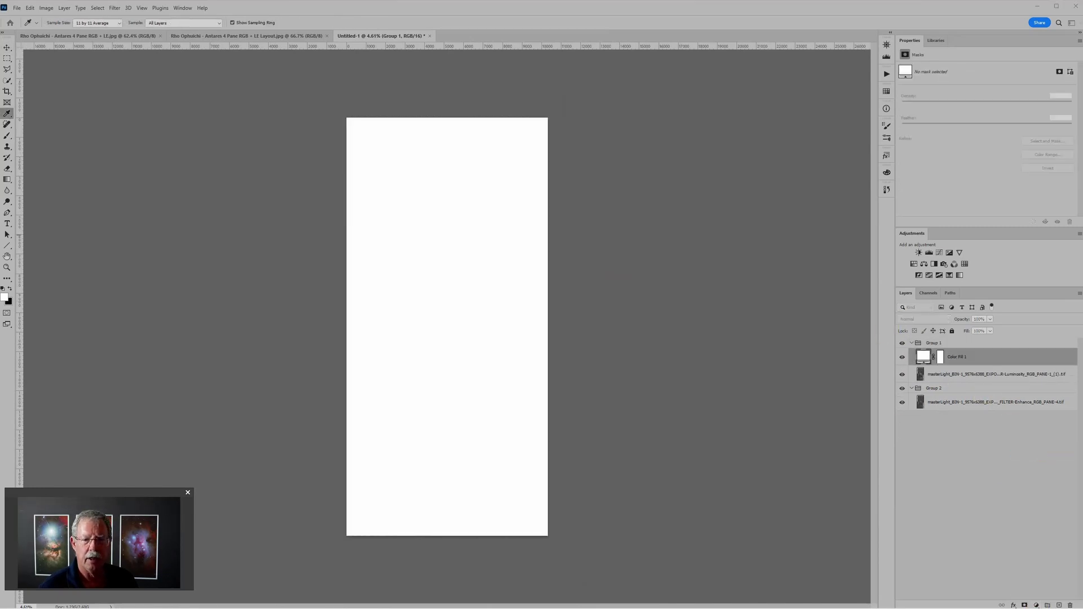
pyautogui.moveTo(1056, 210); pyautogui.dragTo(733, 209)
pyautogui.moveTo(698, 256); pyautogui.dragTo(602, 356)
pyautogui.click(823, 228)
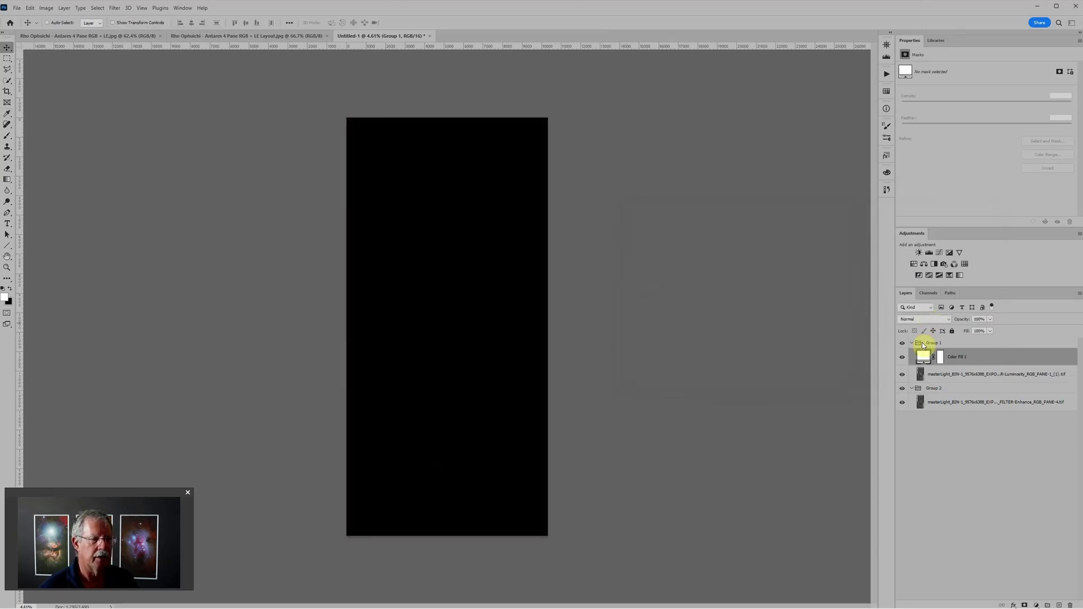
pyautogui.moveTo(926, 357); pyautogui.dragTo(939, 464)
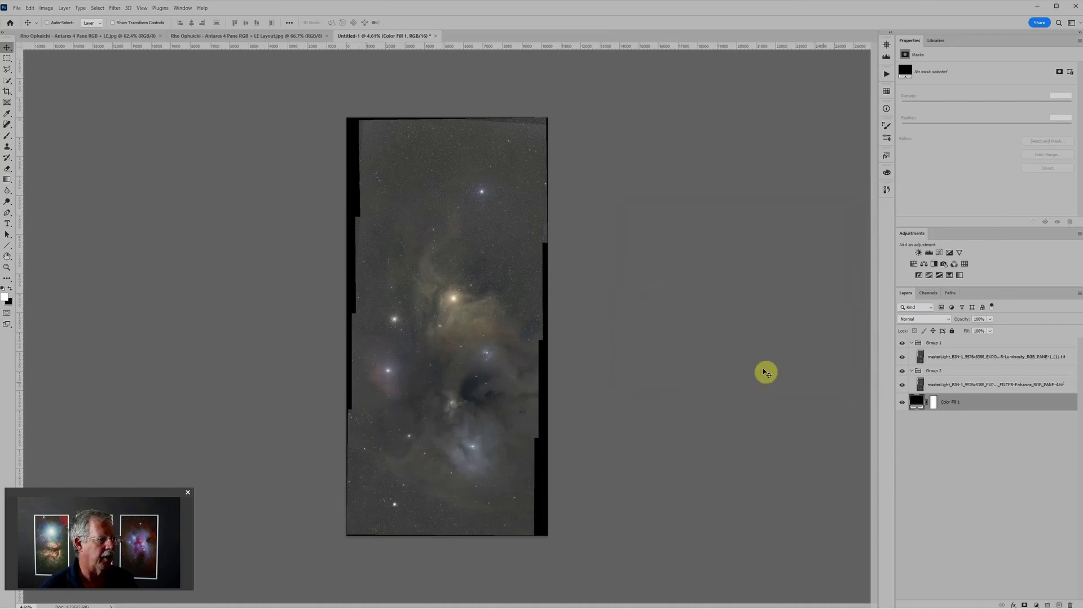
pyautogui.click(955, 356)
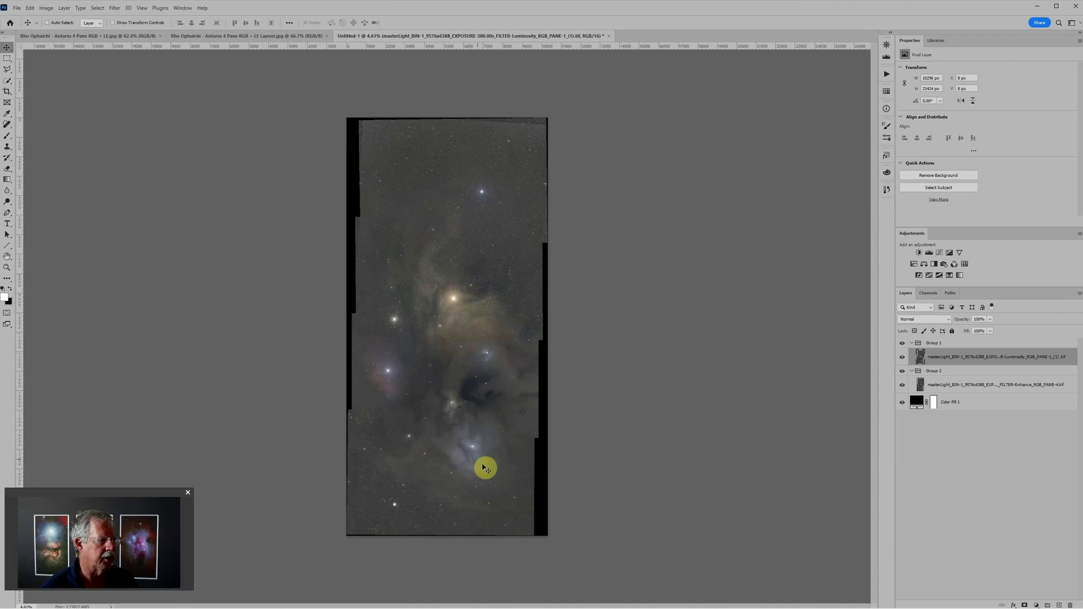
pyautogui.click(18, 9)
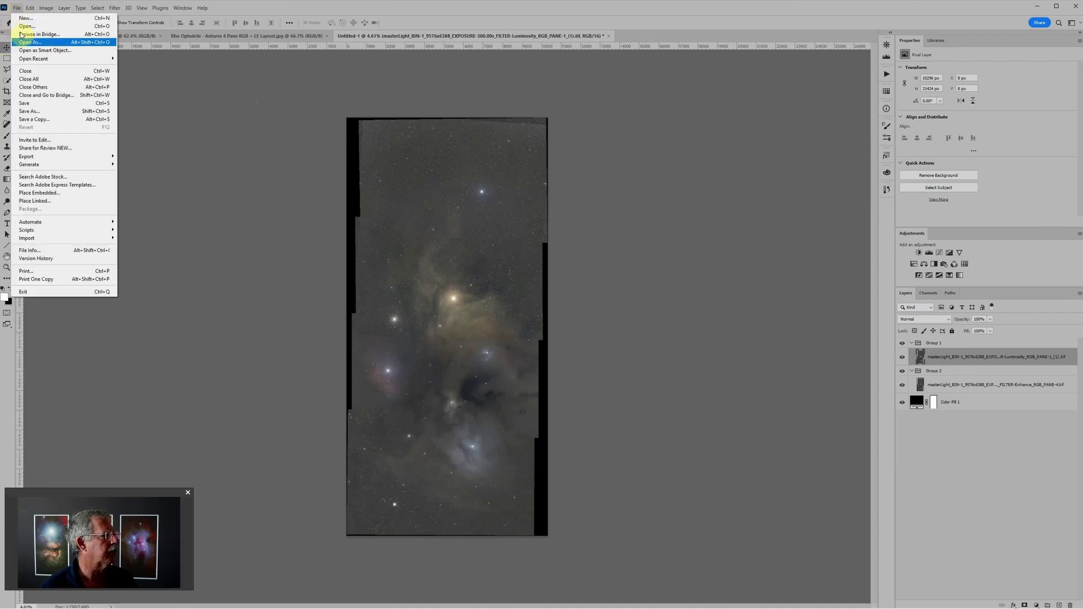
pyautogui.click(33, 120)
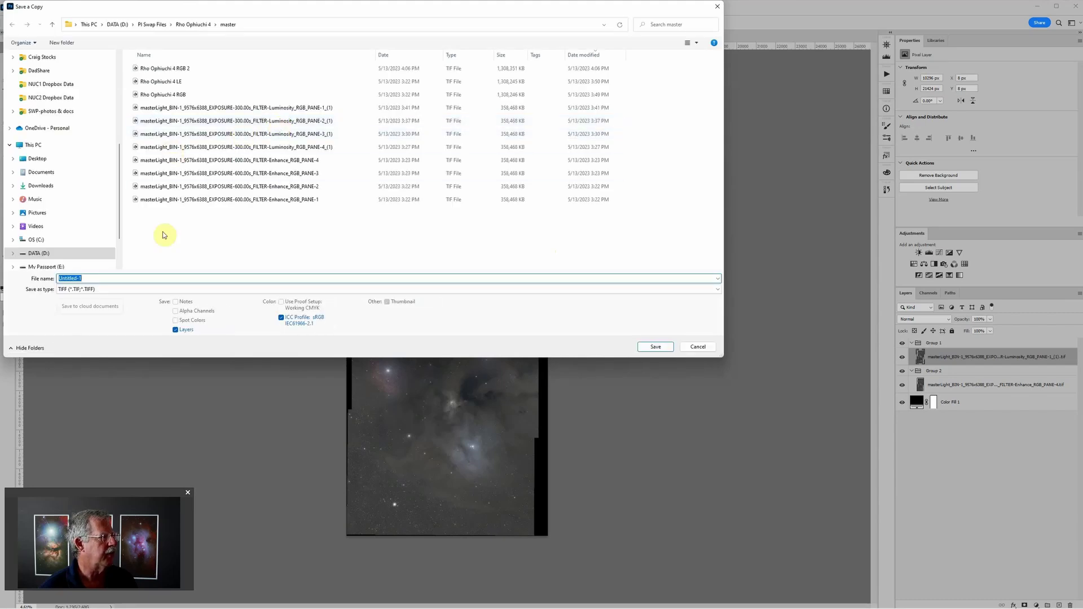
pyautogui.click(657, 347)
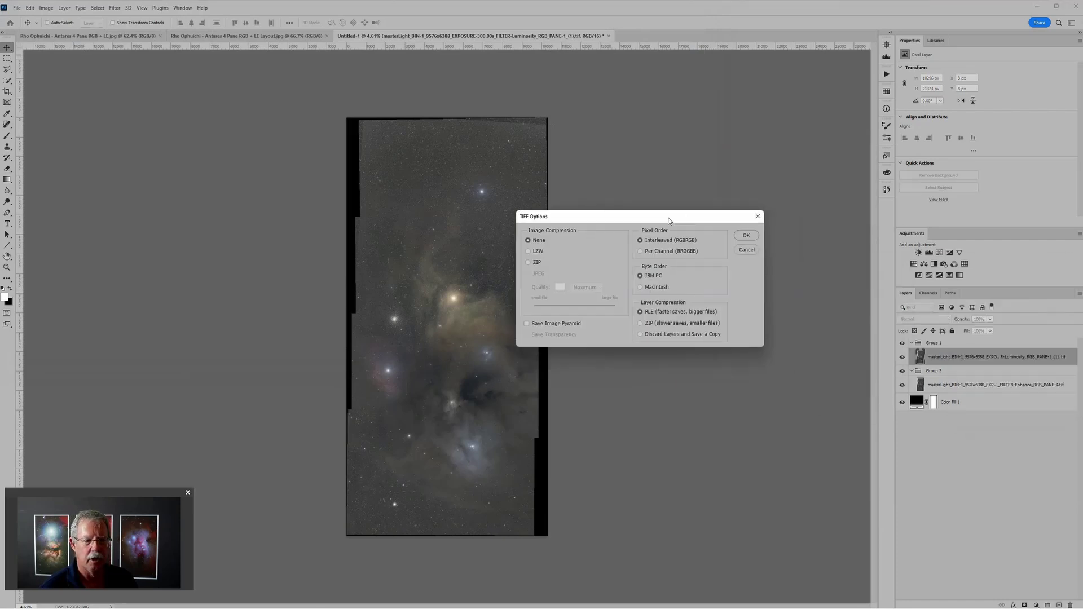
pyautogui.click(650, 335)
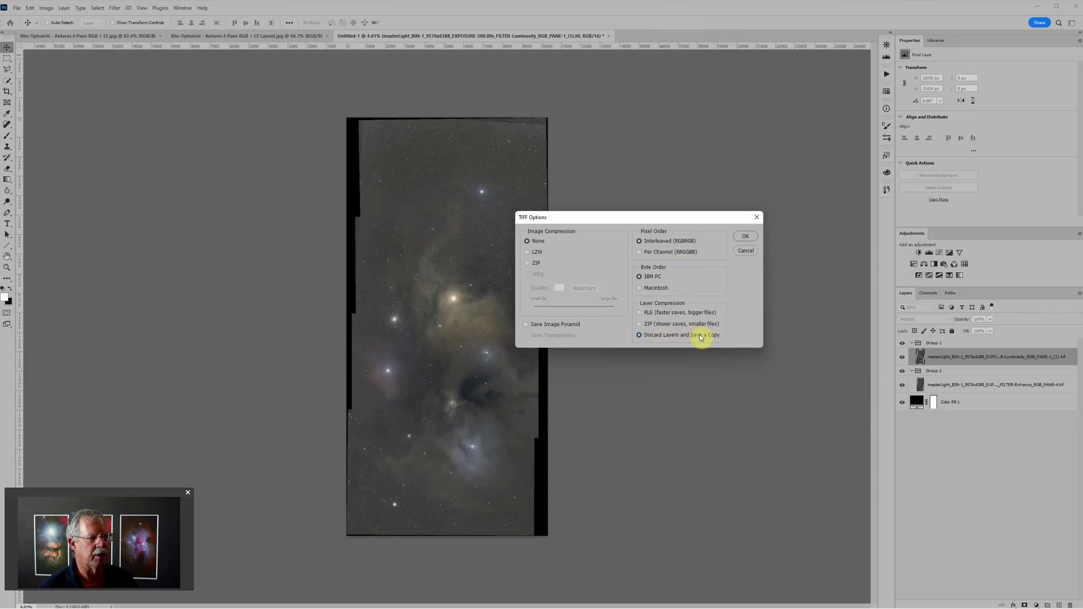
pyautogui.click(747, 251)
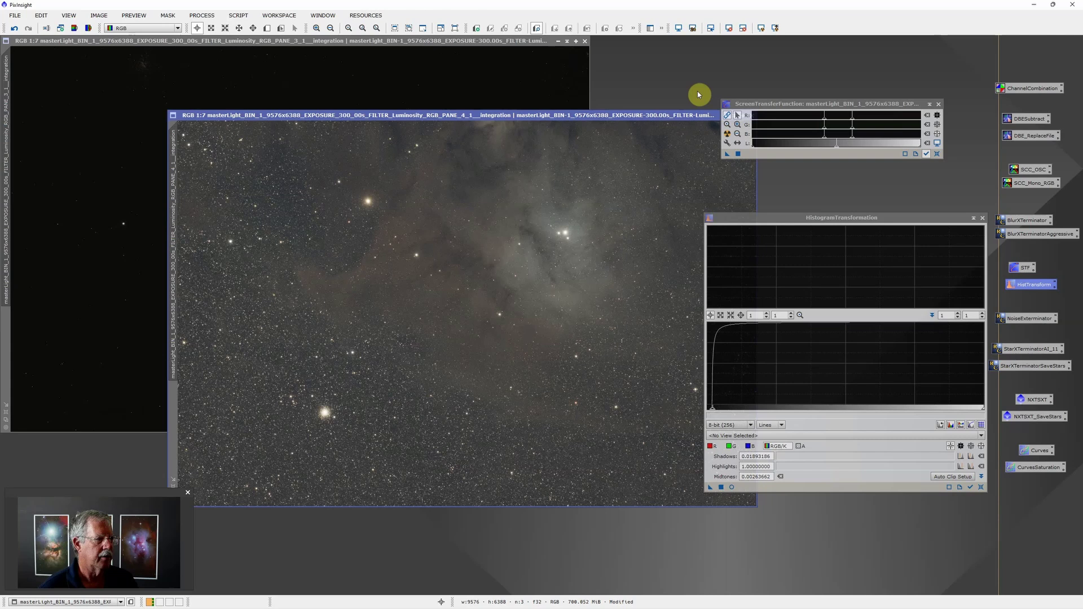
# Close the STF and HistogramTransformation windows and discard both pane images
pyautogui.click(938, 104)
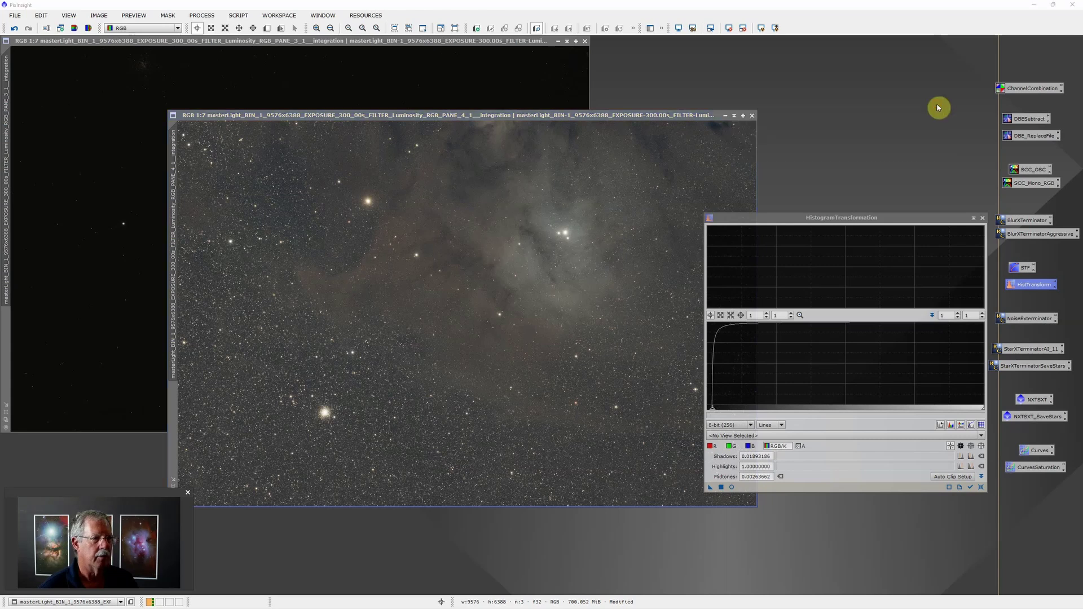
pyautogui.click(983, 219)
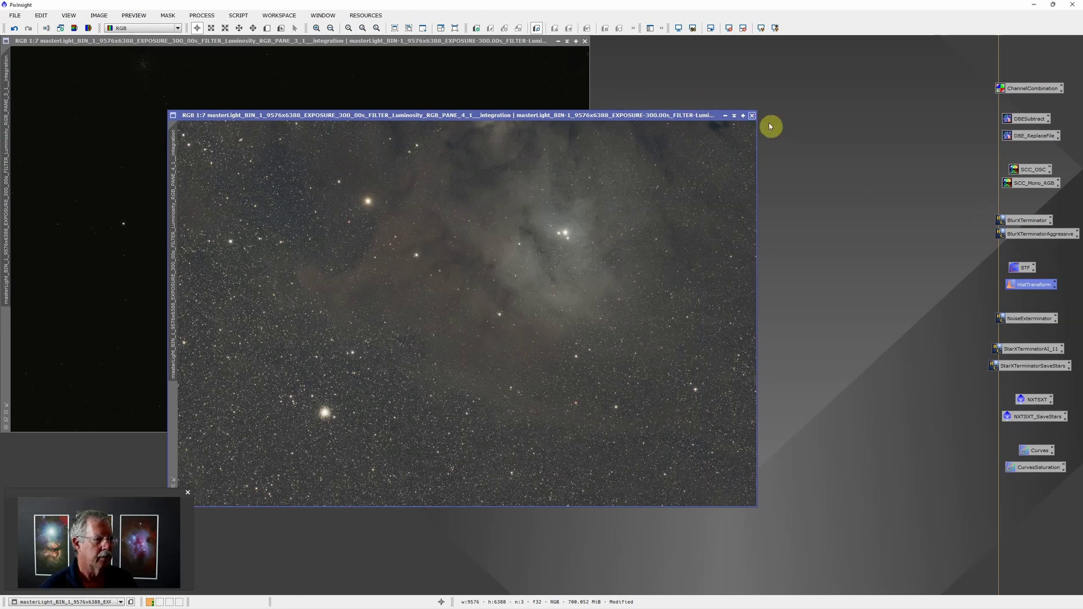
pyautogui.click(584, 41)
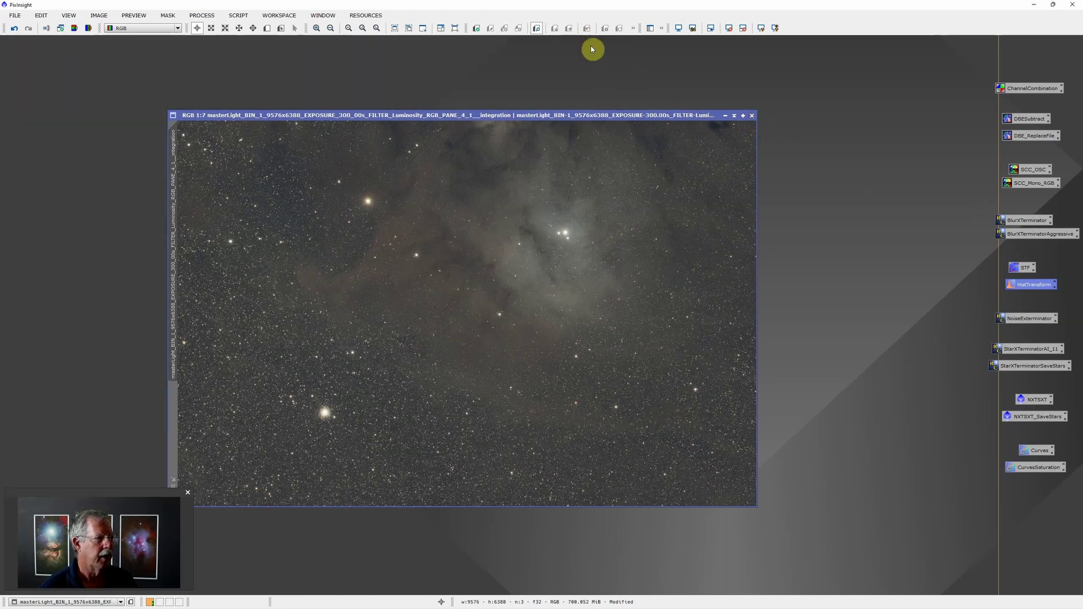
pyautogui.click(752, 115)
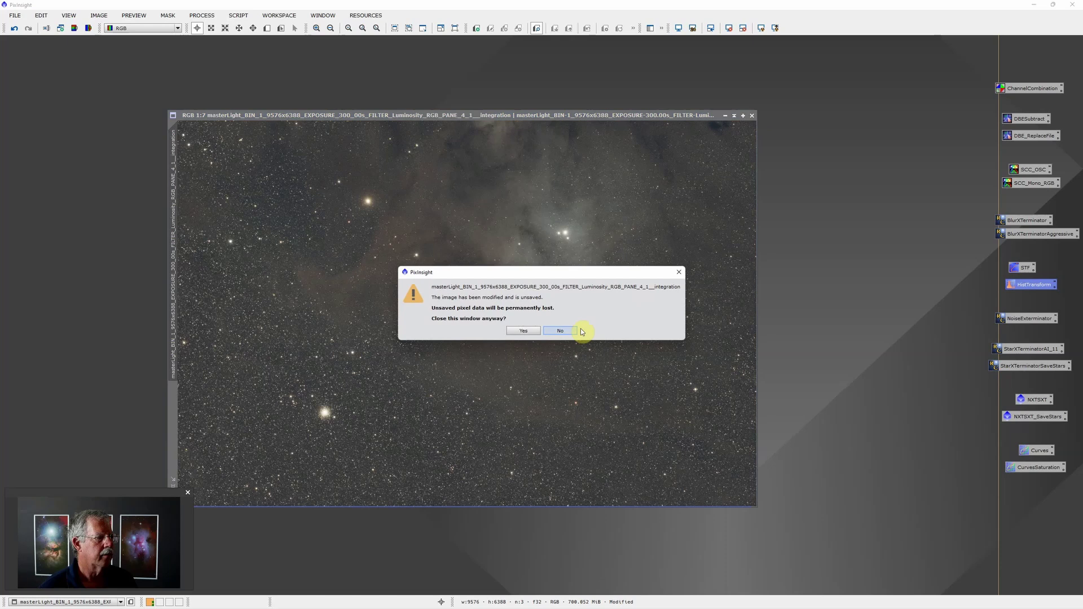
pyautogui.click(523, 331)
# Open the Rho Ophiuchi 4 RGB, RGB 2 and LE mosaic TIFFs together
pyautogui.doubleClick(557, 264)
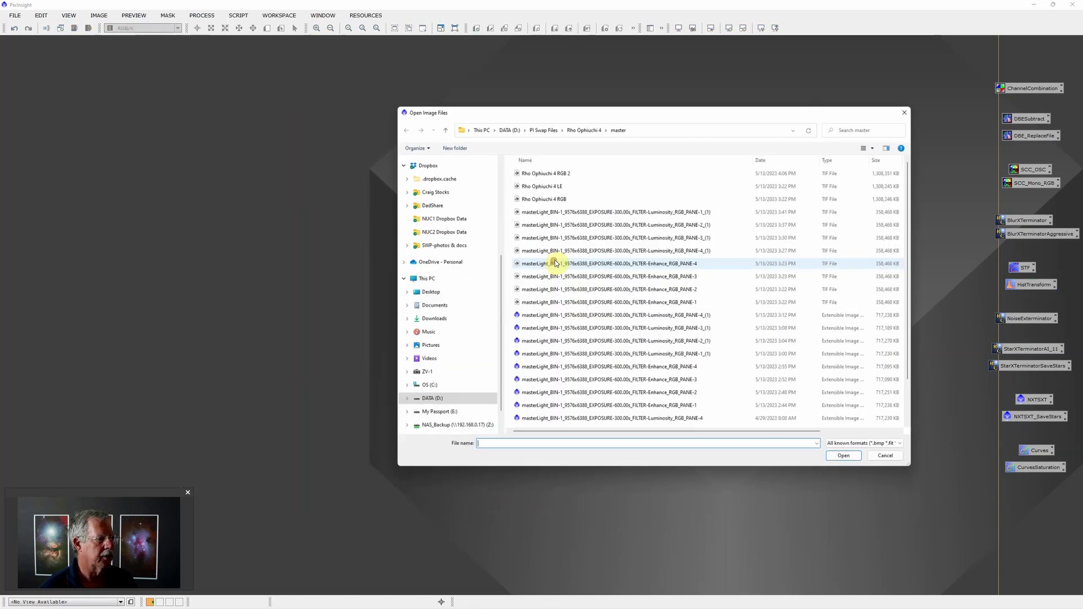
pyautogui.click(561, 172)
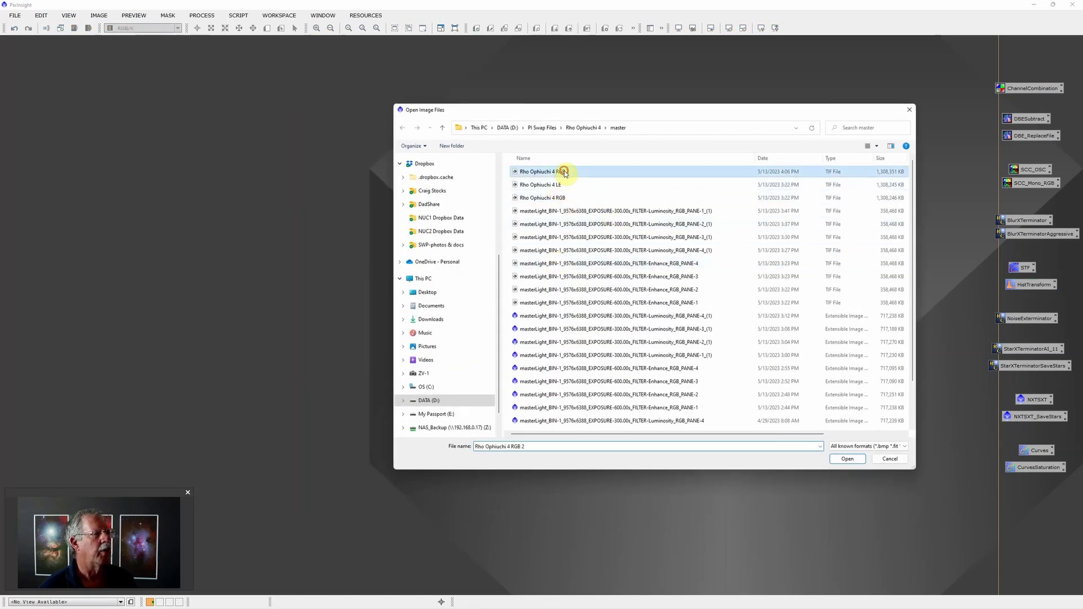
pyautogui.keyDown('shift'); pyautogui.click(570, 196); pyautogui.keyUp('shift')
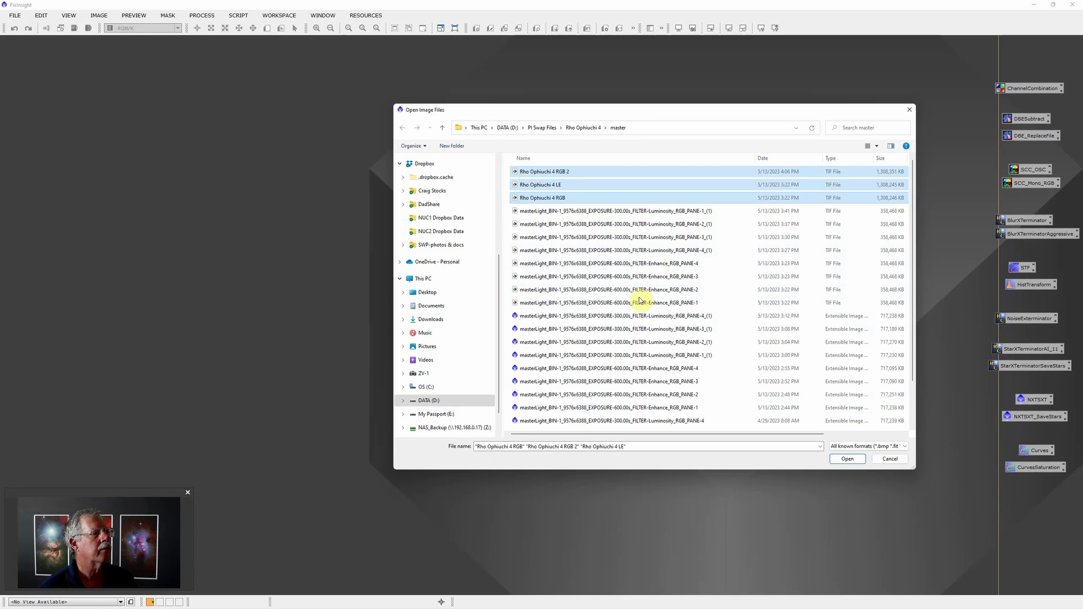
pyautogui.scroll(-2, 761, 354)
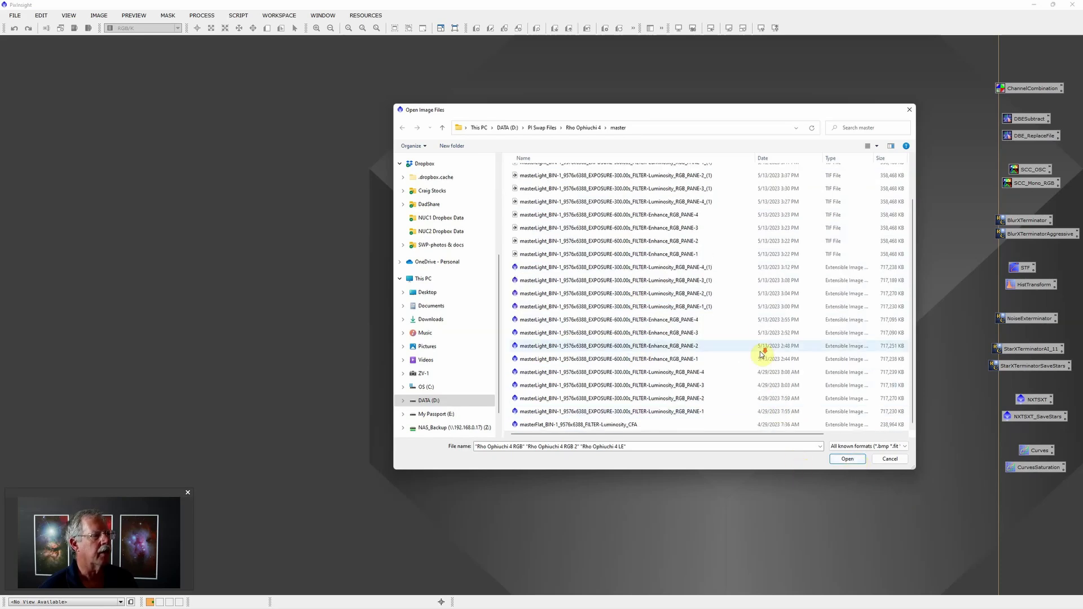
pyautogui.scroll(2, 761, 354)
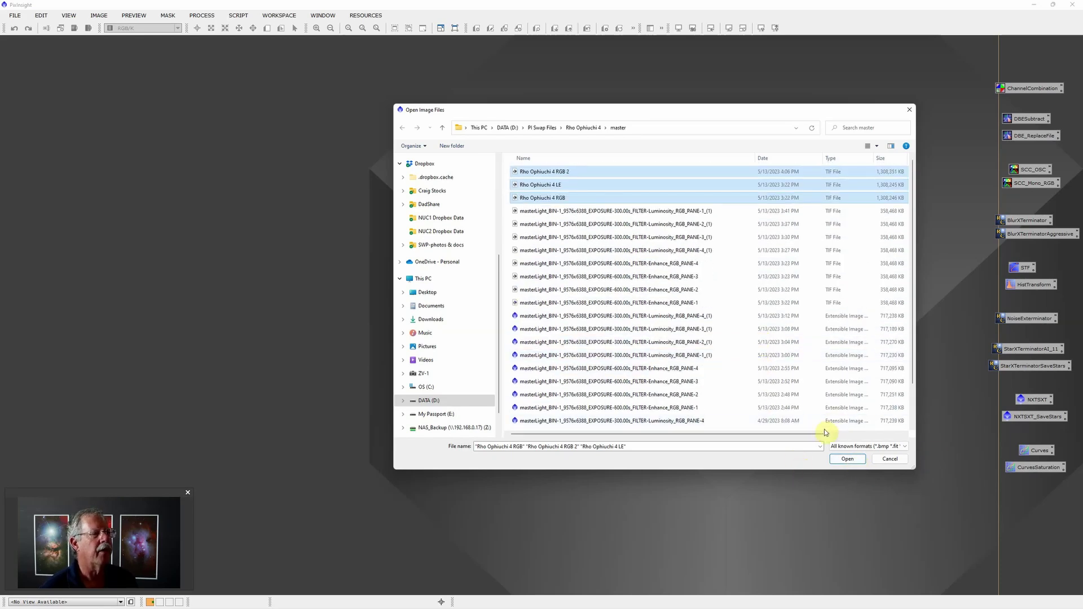
pyautogui.click(855, 461)
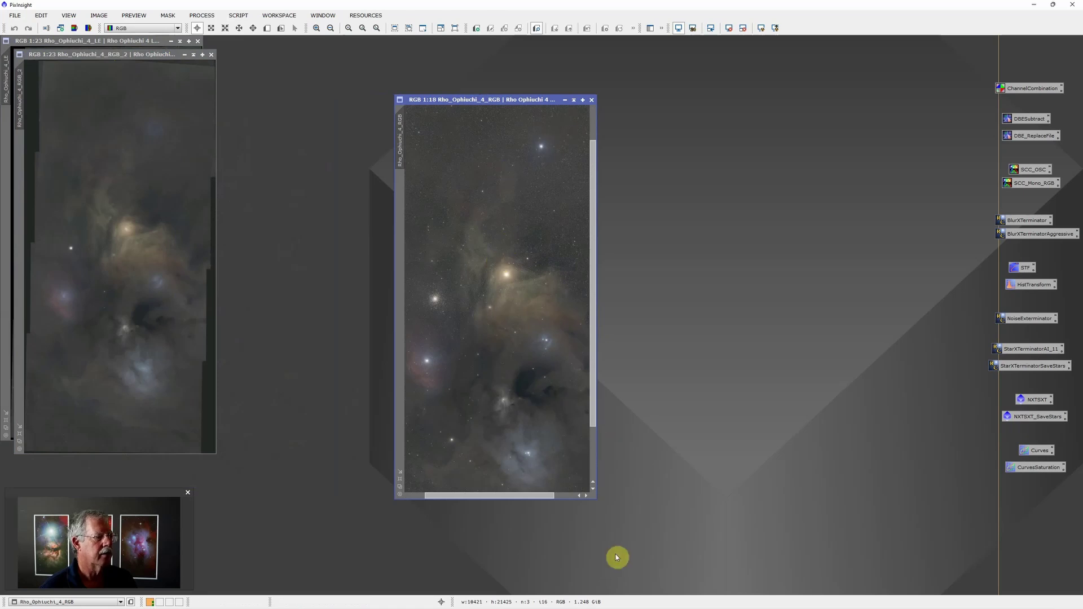
# Close the RGB_2 mosaic and place the LE mosaic beside the RGB mosaic, zooming the RGB view to fit
pyautogui.click(213, 55)
pyautogui.moveTo(129, 42); pyautogui.dragTo(267, 87)
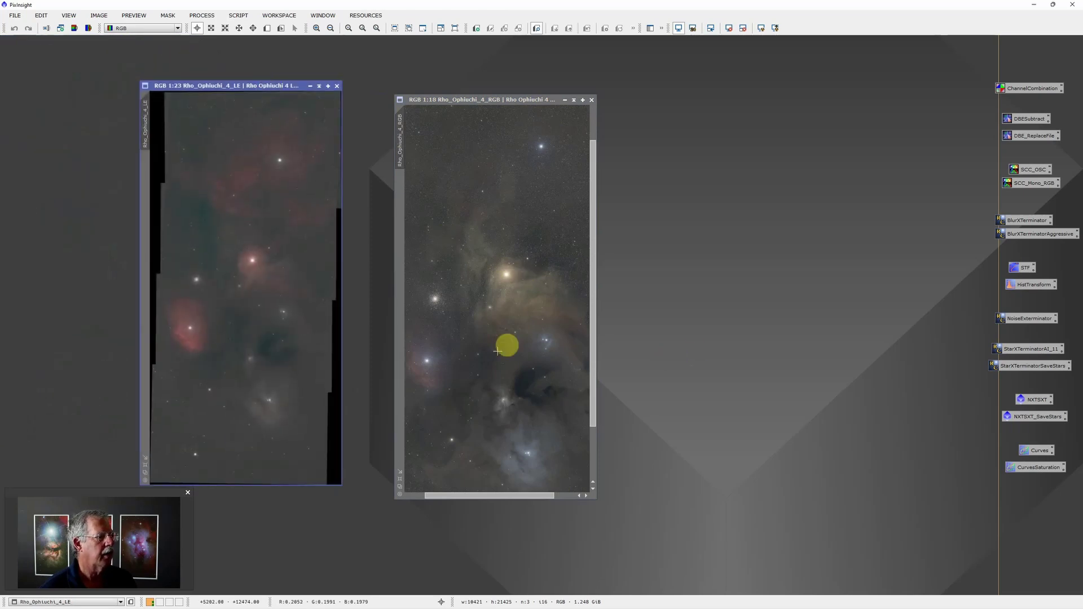
pyautogui.scroll(-2, 484, 356)
pyautogui.scroll(3, 484, 356)
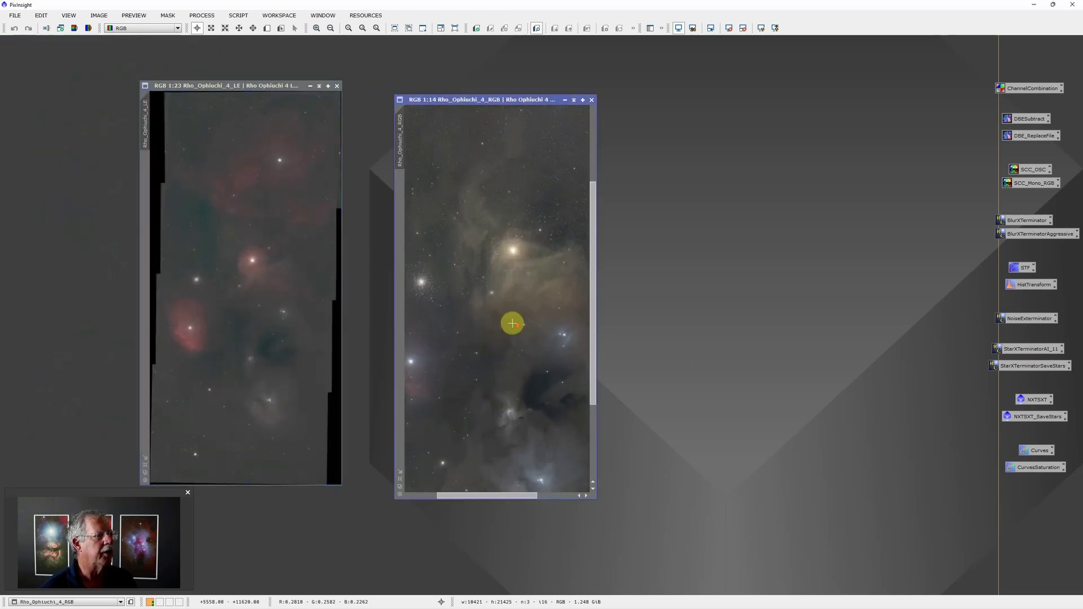
pyautogui.scroll(-3, 512, 324)
pyautogui.scroll(-3, 512, 322)
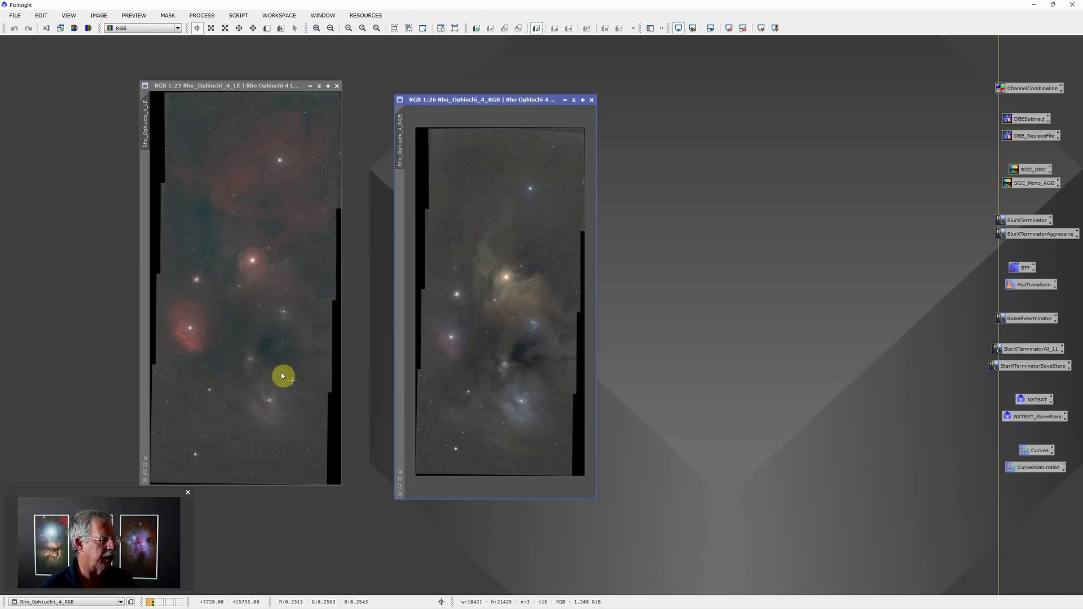
# Back in Photoshop, close the Untitled-1 document without saving changes
pyautogui.moveTo(521, 605)
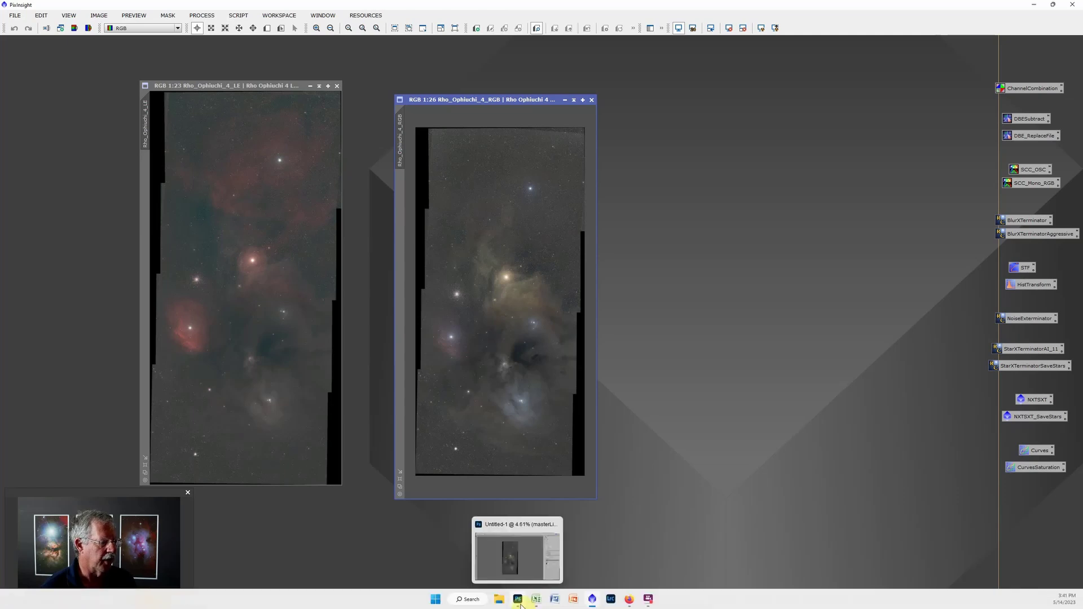
pyautogui.click(518, 550)
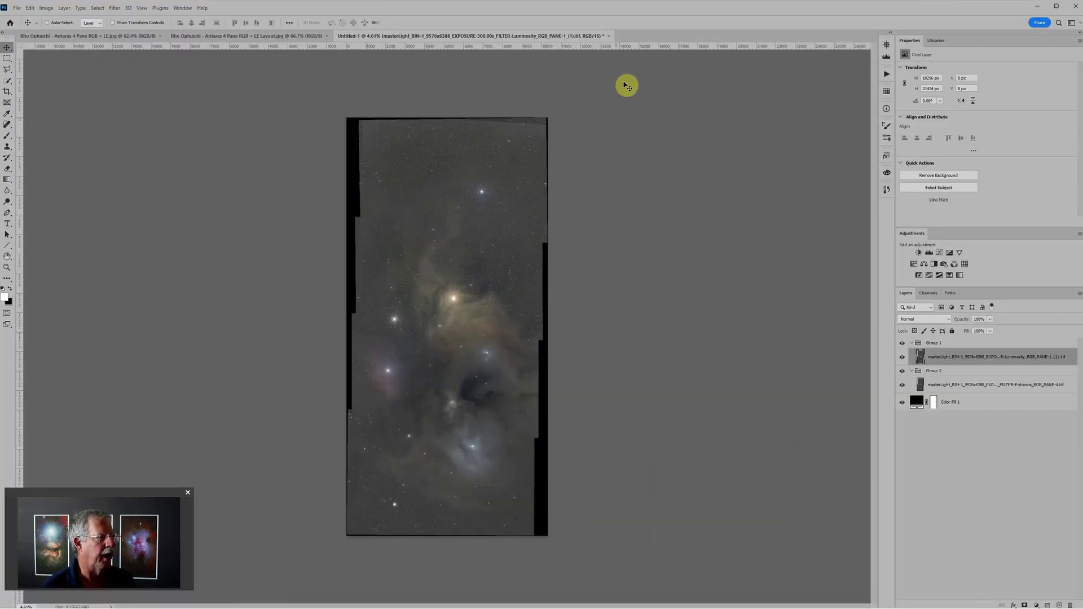
pyautogui.click(609, 36)
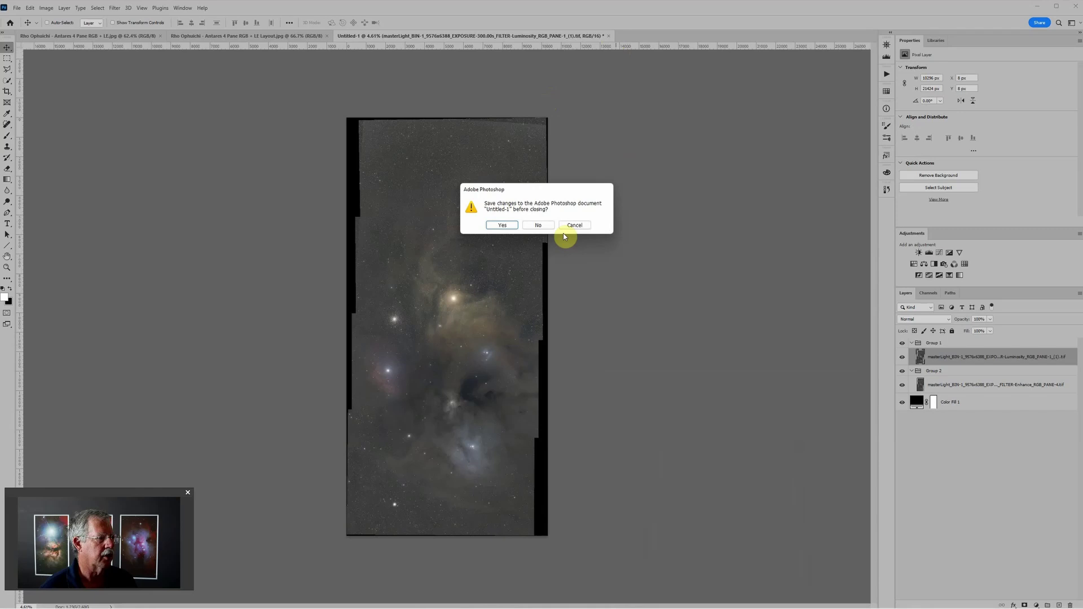
pyautogui.click(536, 226)
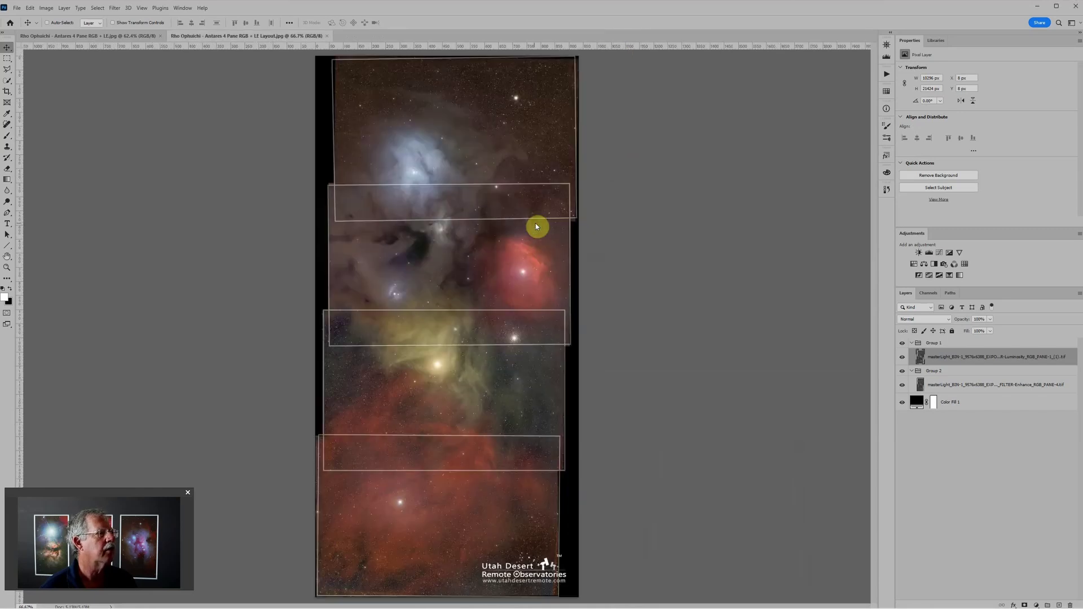
# Start Load Files into Stack and browse to DATA > Astro > NUC2 Data > RhonOphiuchi 4
pyautogui.click(18, 8)
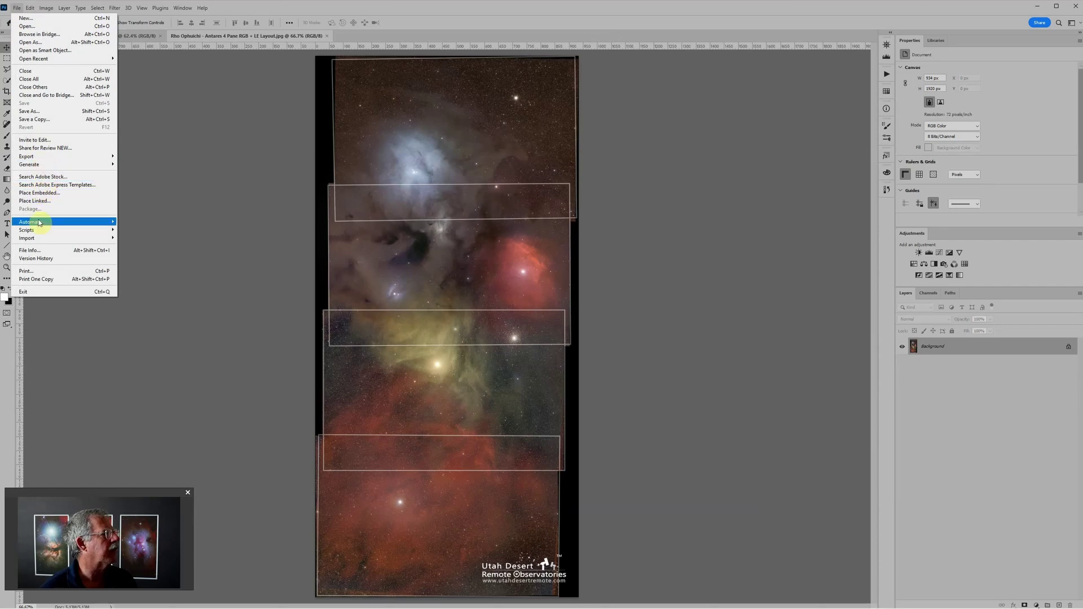
pyautogui.moveTo(39, 233)
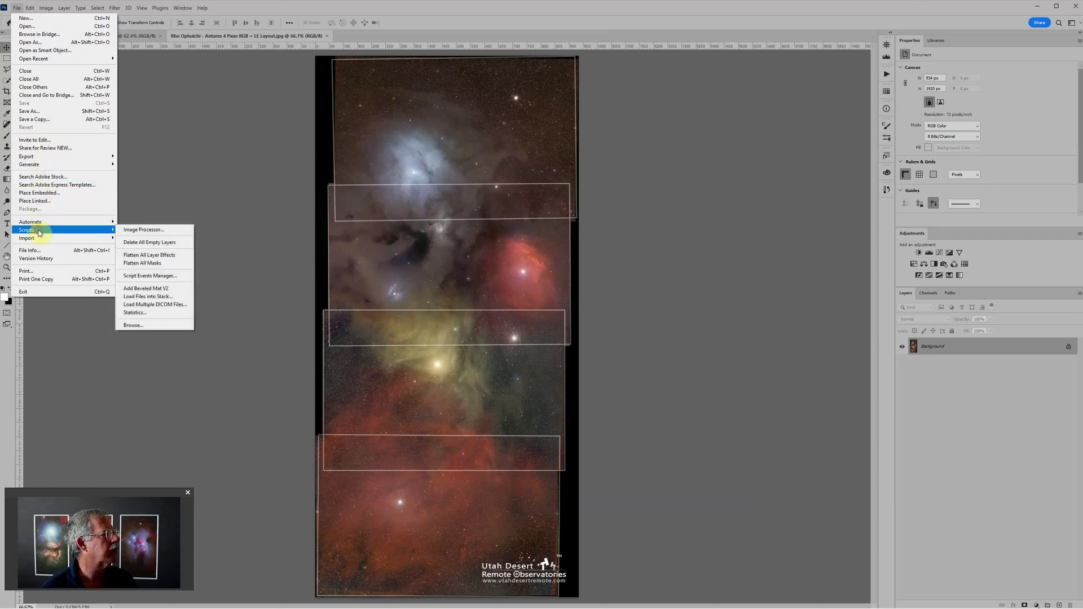
pyautogui.click(155, 297)
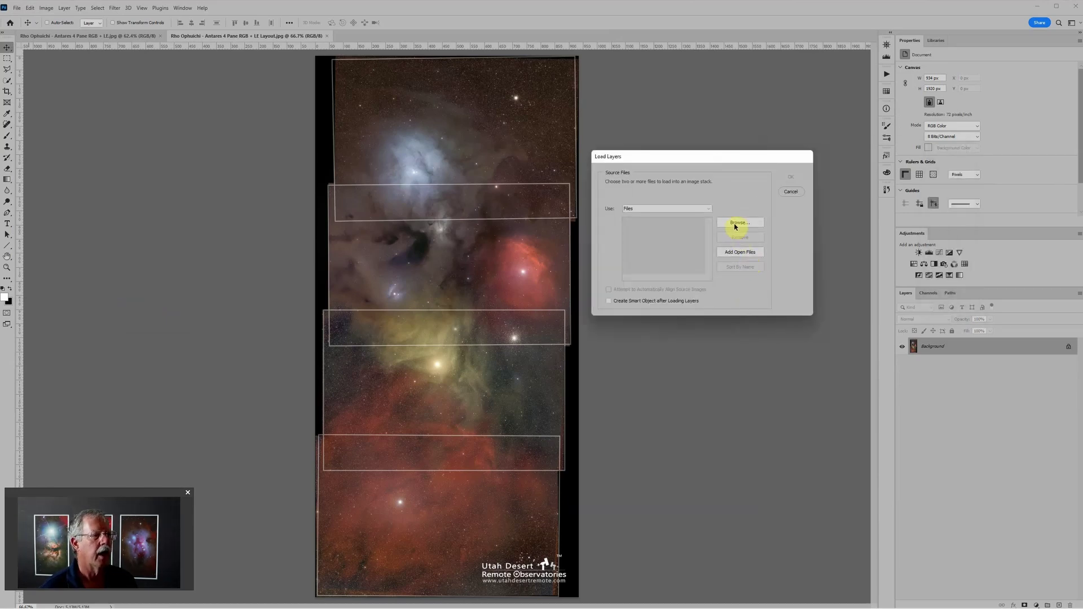
pyautogui.click(736, 223)
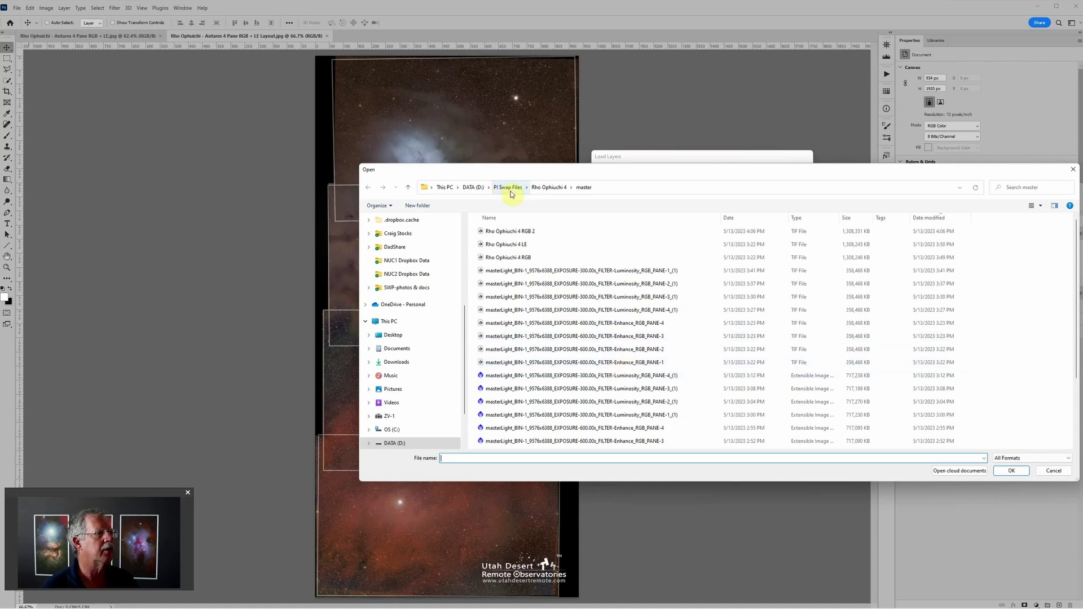
pyautogui.click(474, 187)
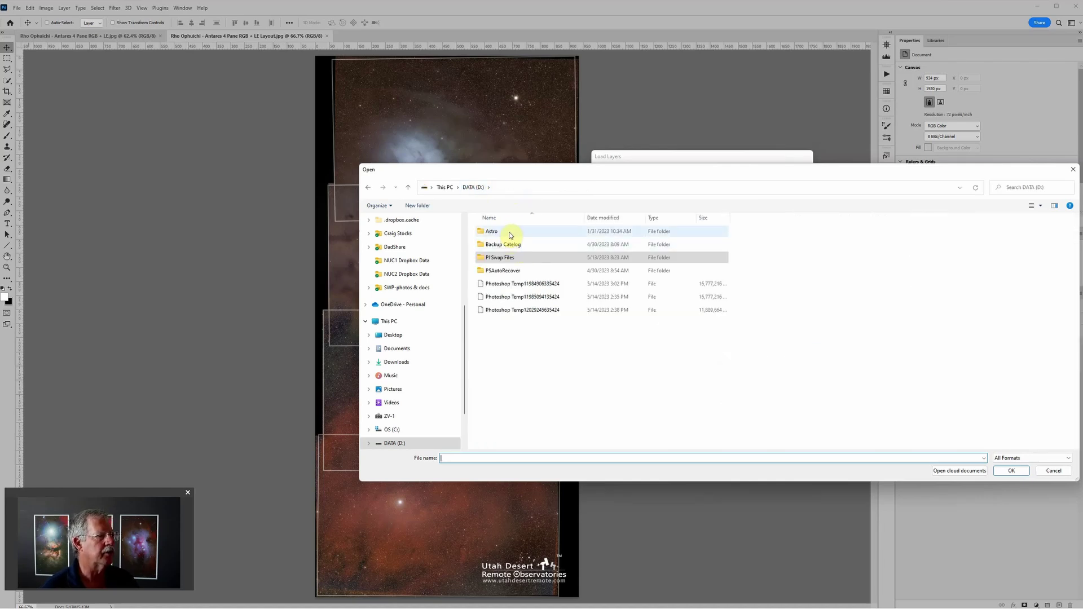
pyautogui.doubleClick(509, 232)
pyautogui.doubleClick(502, 257)
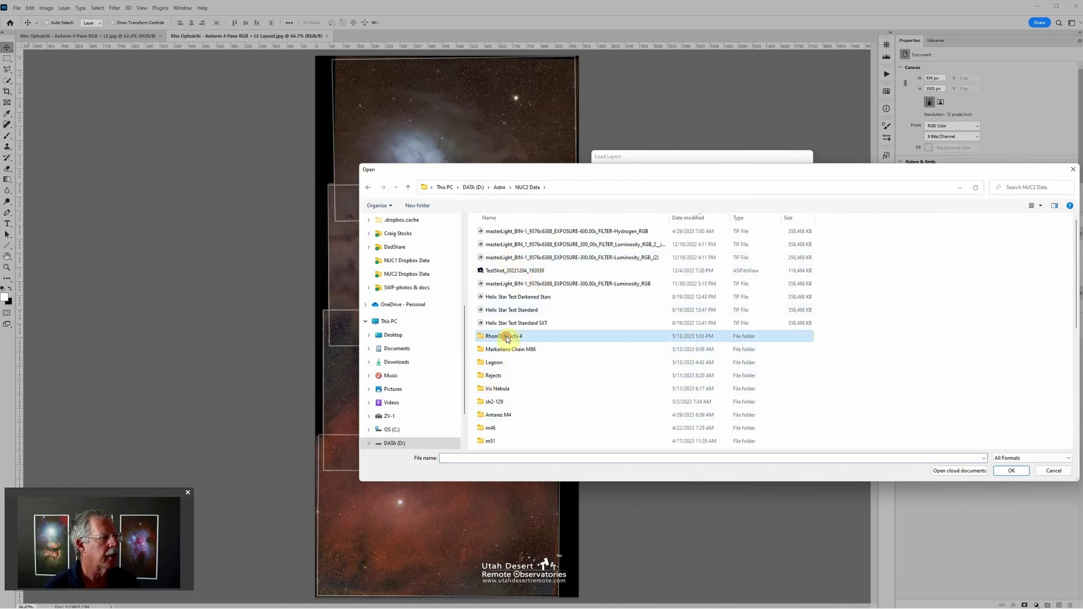
pyautogui.doubleClick(502, 337)
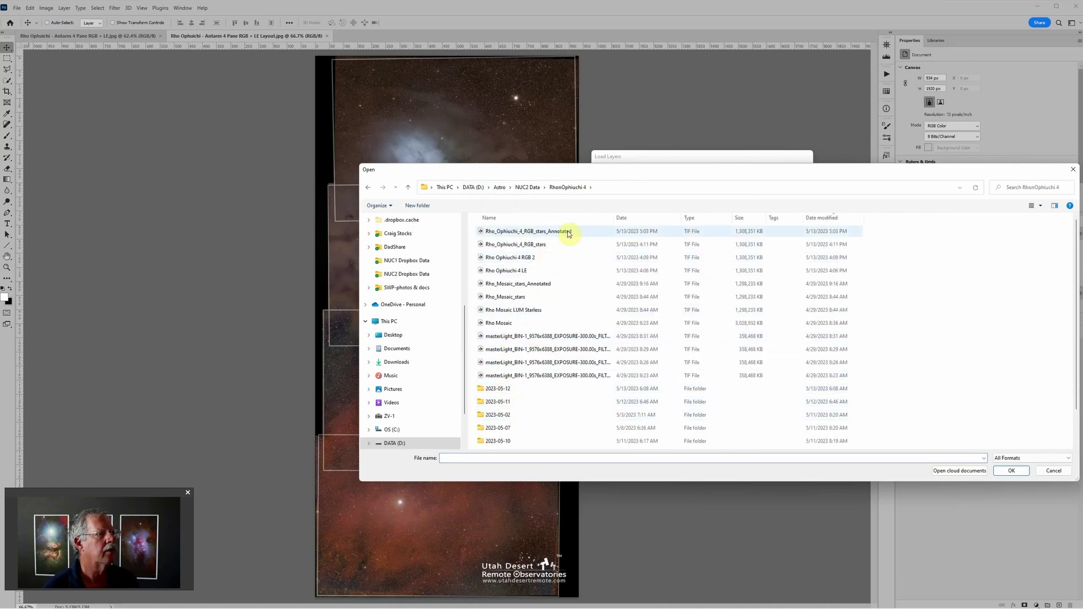
# Choose the Rho_Ophiuchi_4_RGB_stars, Rho Ophiuchi 4 RGB 2 and Rho Ophiuchi 4 LE TIFs and stack them as layers
pyautogui.click(556, 245)
pyautogui.keyDown('ctrl'); pyautogui.click(552, 255); pyautogui.keyUp('ctrl')
pyautogui.keyDown('ctrl'); pyautogui.click(549, 272); pyautogui.keyUp('ctrl')
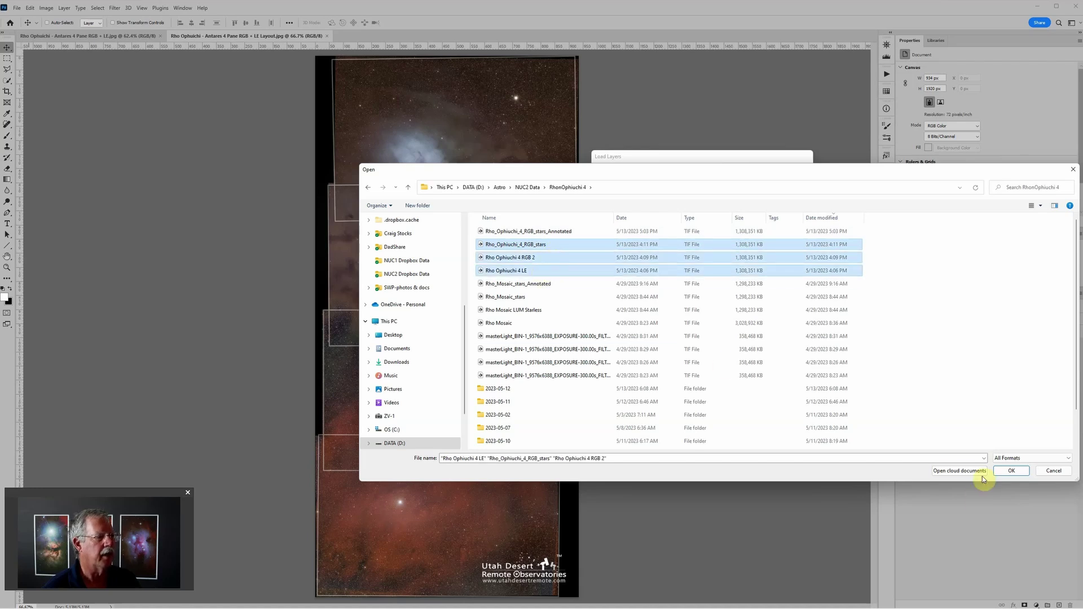
pyautogui.click(1013, 472)
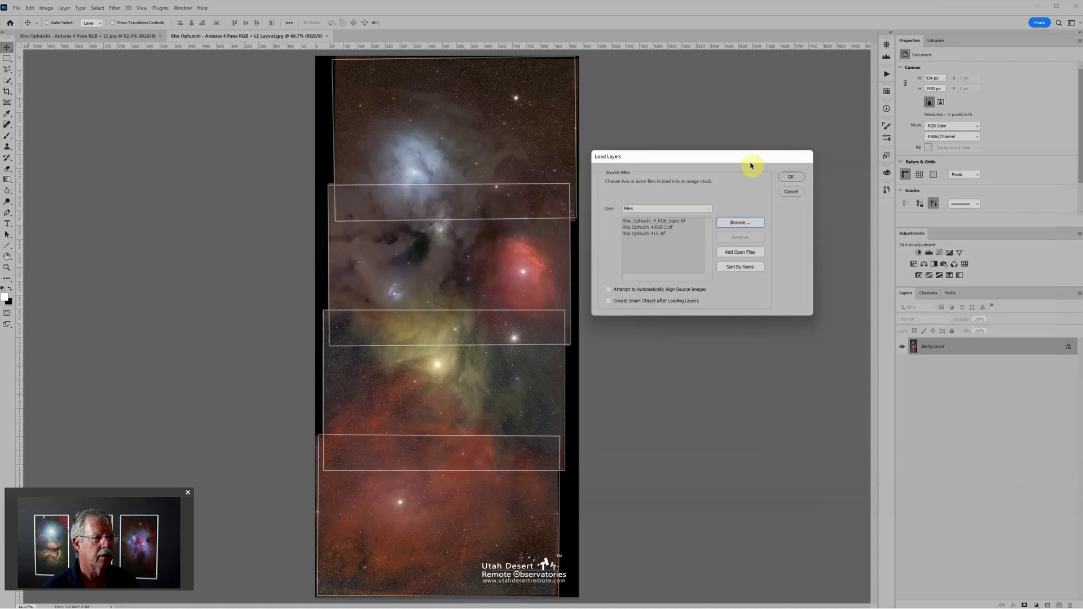
pyautogui.click(793, 178)
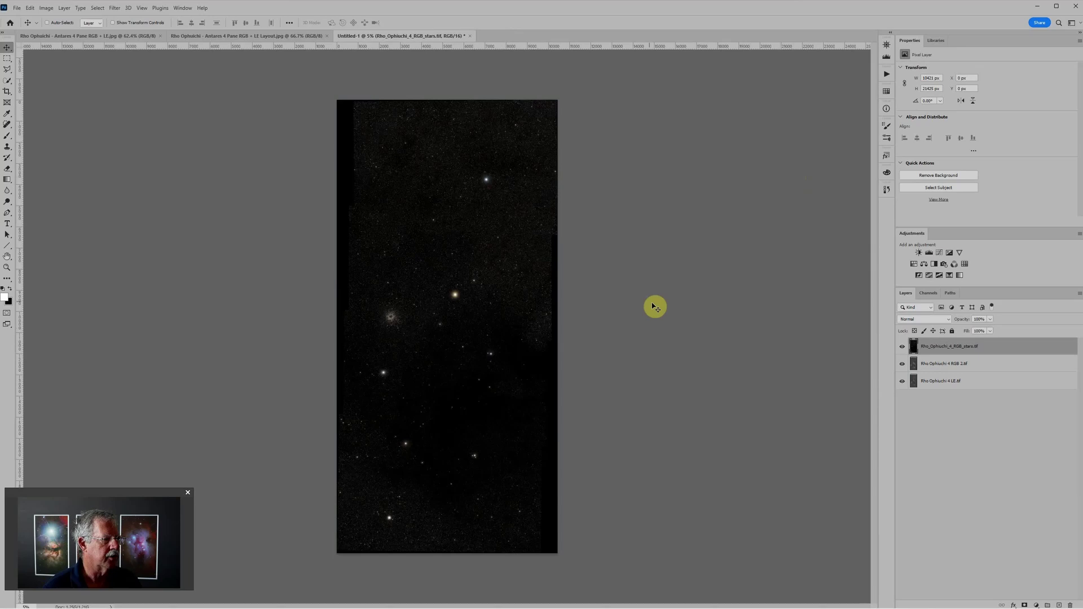
# Compare the stars layer on and off, then set its blend mode to Screen
pyautogui.click(903, 348)
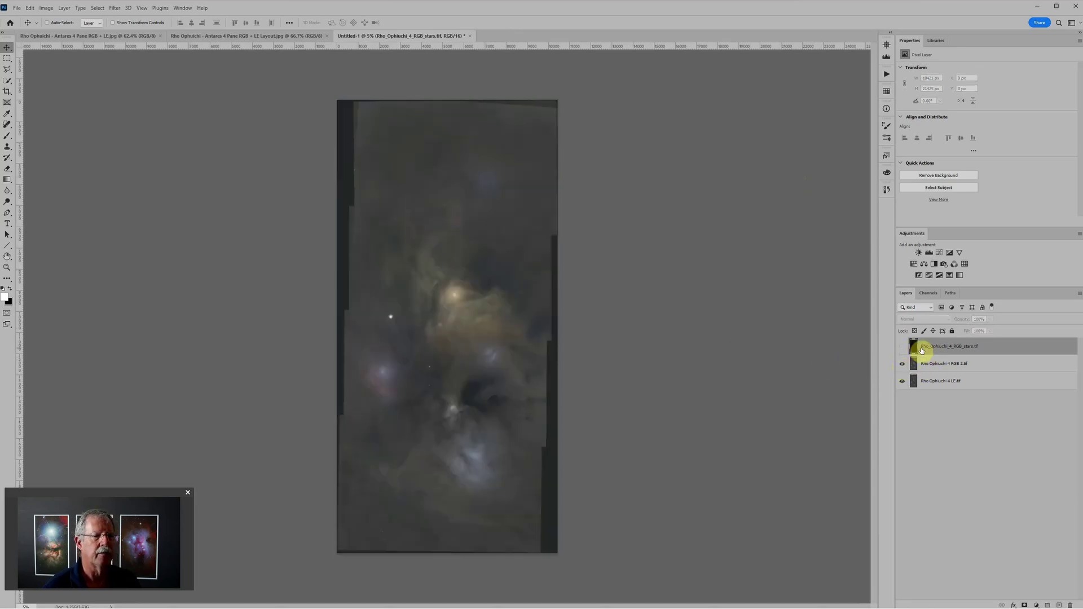
pyautogui.click(902, 347)
pyautogui.click(931, 320)
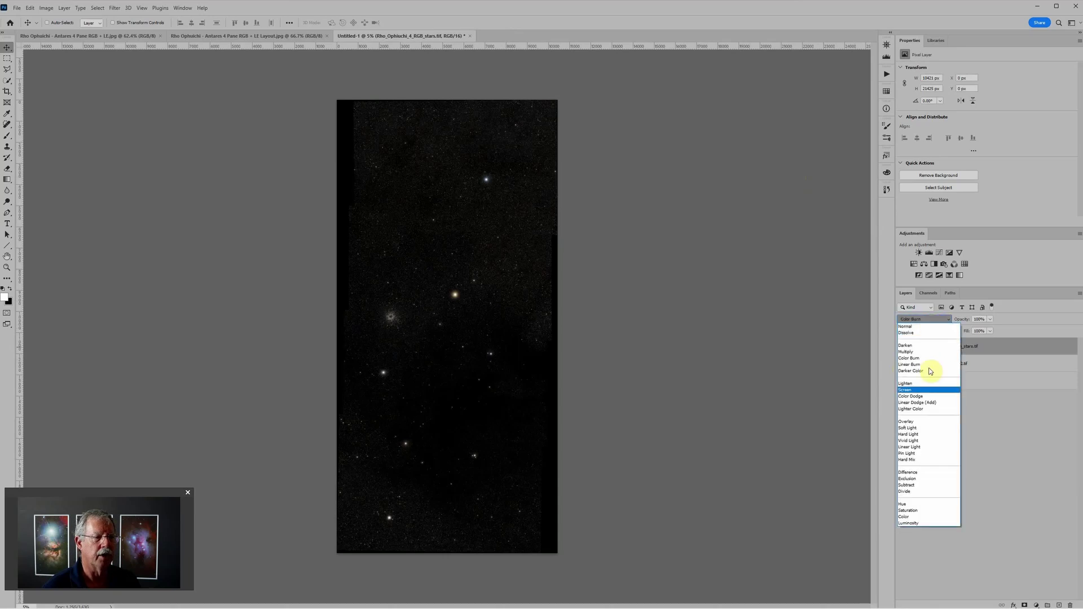
pyautogui.click(921, 388)
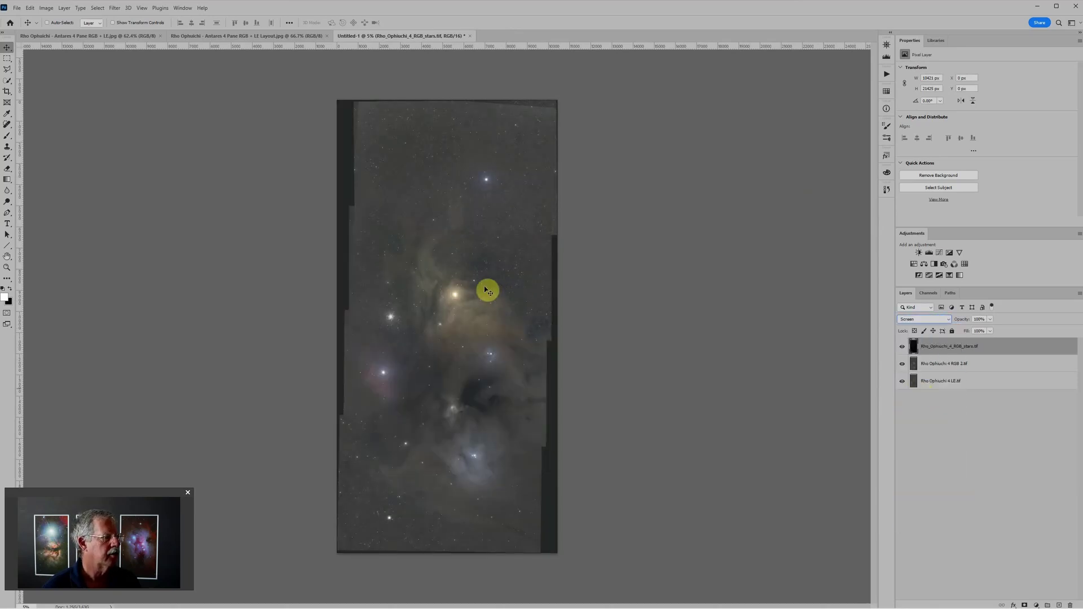
# Toggle the screened stars layer several times to compare, then select the Rho Ophiuchi 4 RGB 2 layer
pyautogui.scroll(3, 466, 331)
pyautogui.scroll(-2, 466, 331)
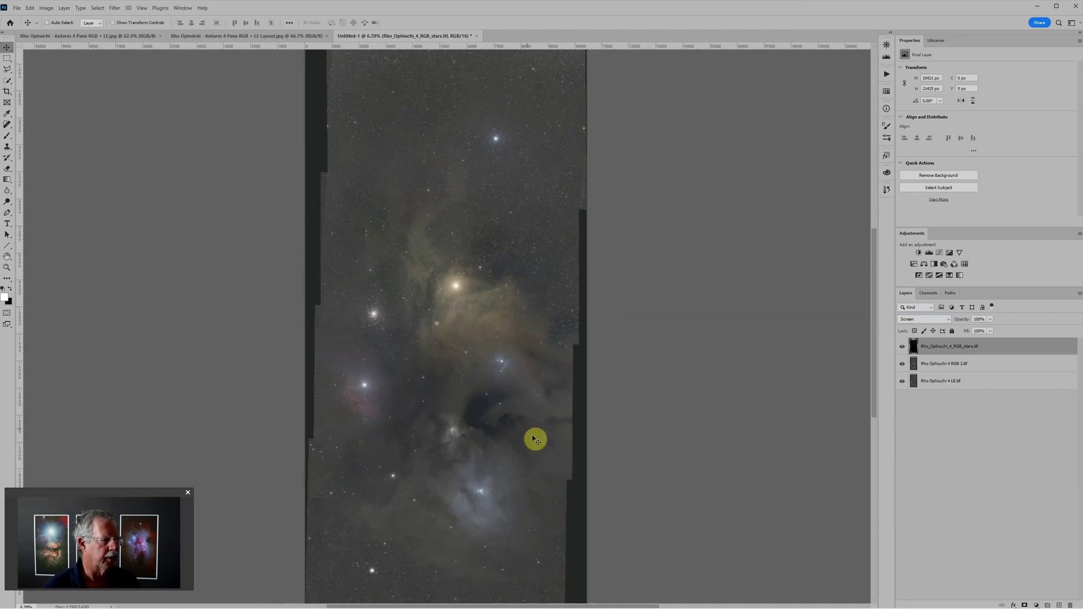
pyautogui.scroll(-1, 535, 440)
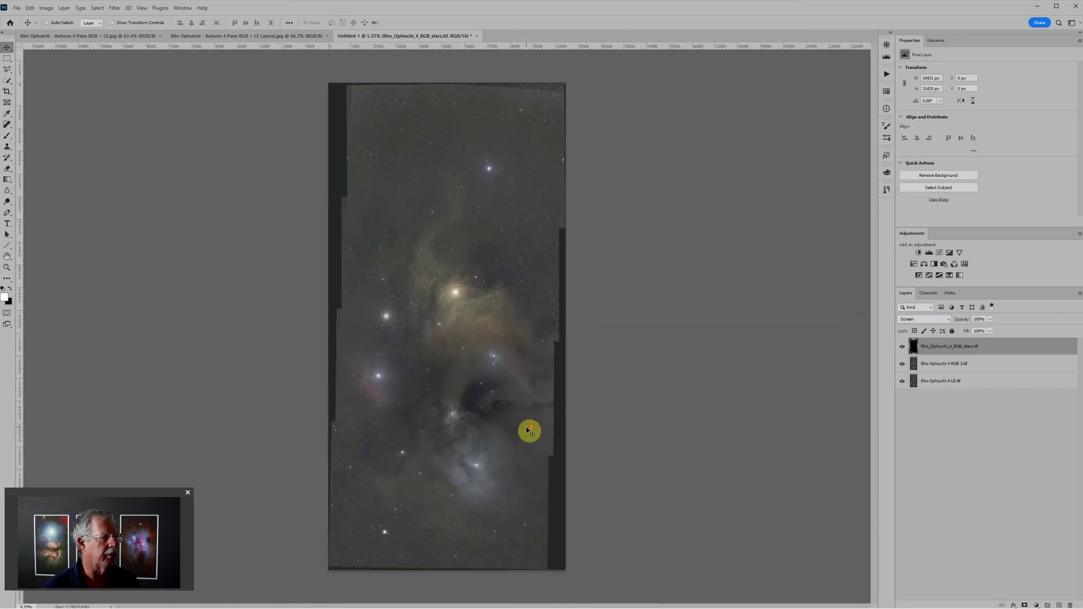
pyautogui.click(901, 347)
pyautogui.click(901, 347)
pyautogui.scroll(5, 362, 295)
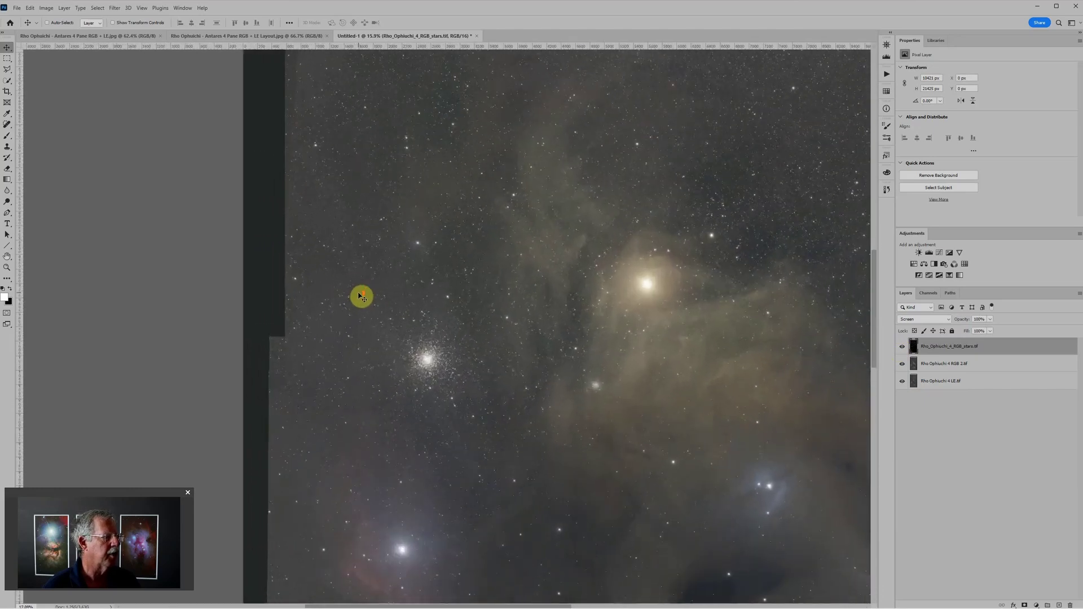
pyautogui.scroll(1, 362, 295)
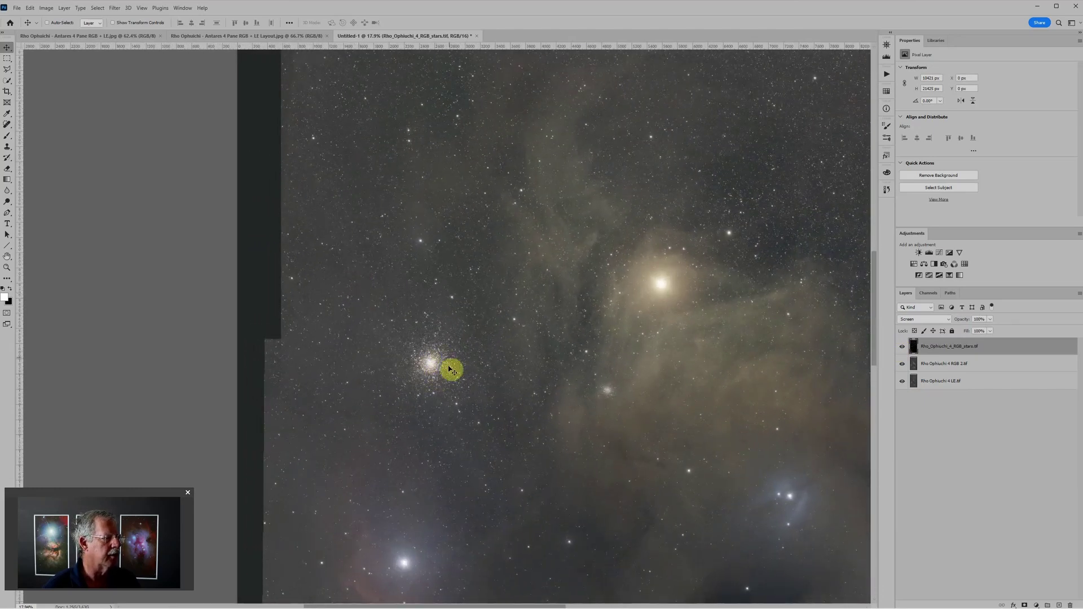
pyautogui.scroll(-4, 453, 361)
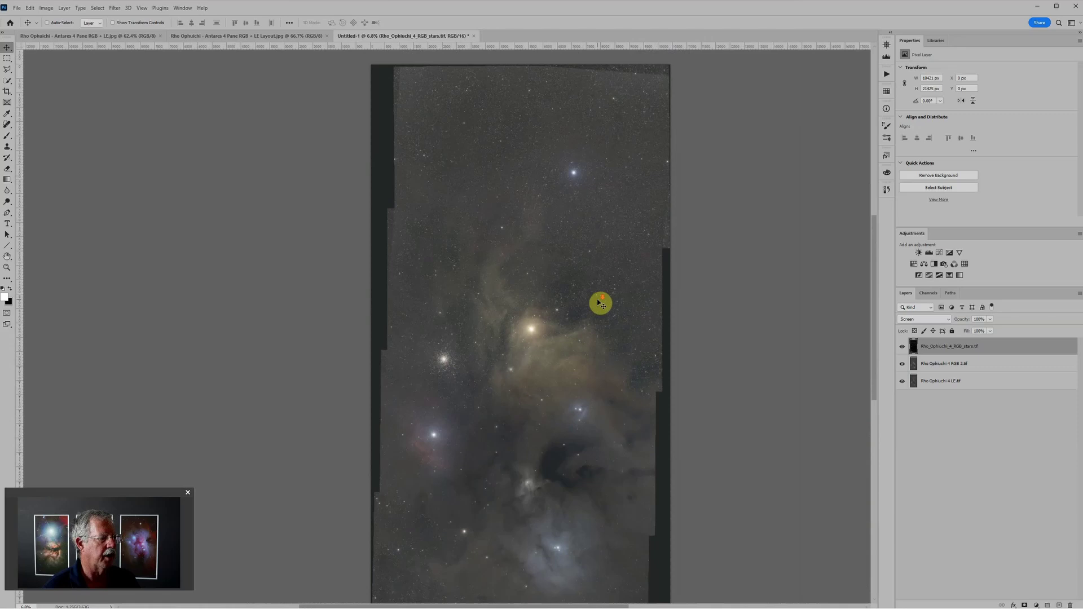
pyautogui.scroll(-1, 601, 303)
pyautogui.click(902, 347)
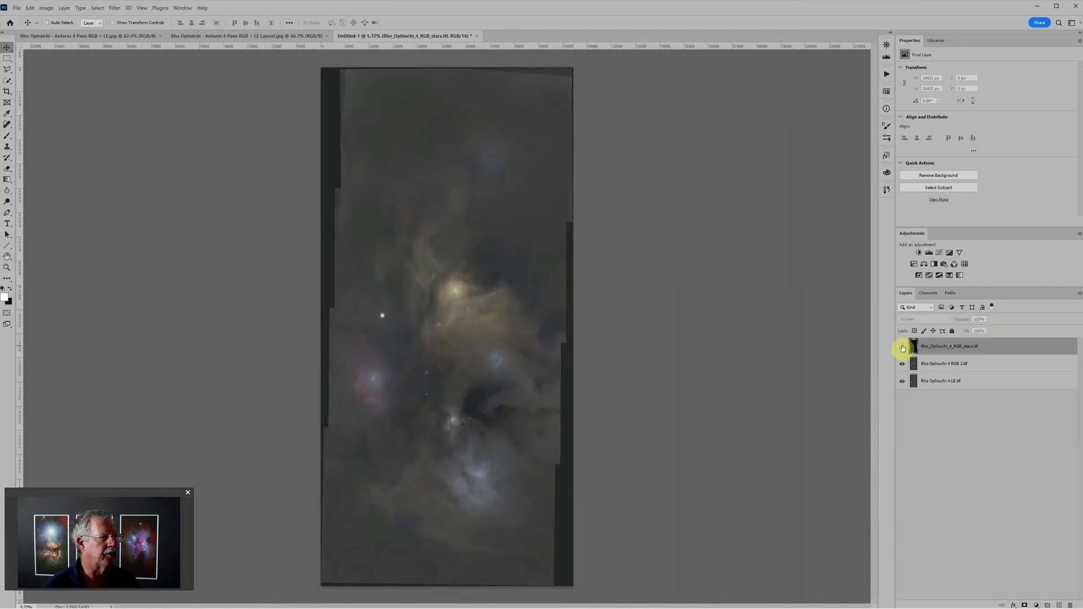
pyautogui.click(902, 348)
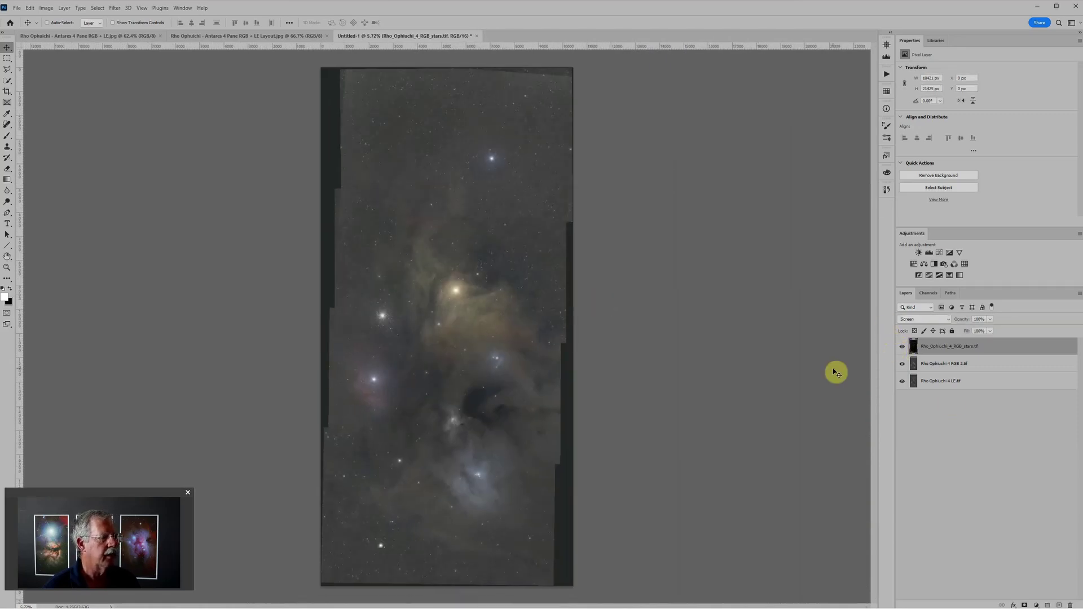
pyautogui.click(959, 364)
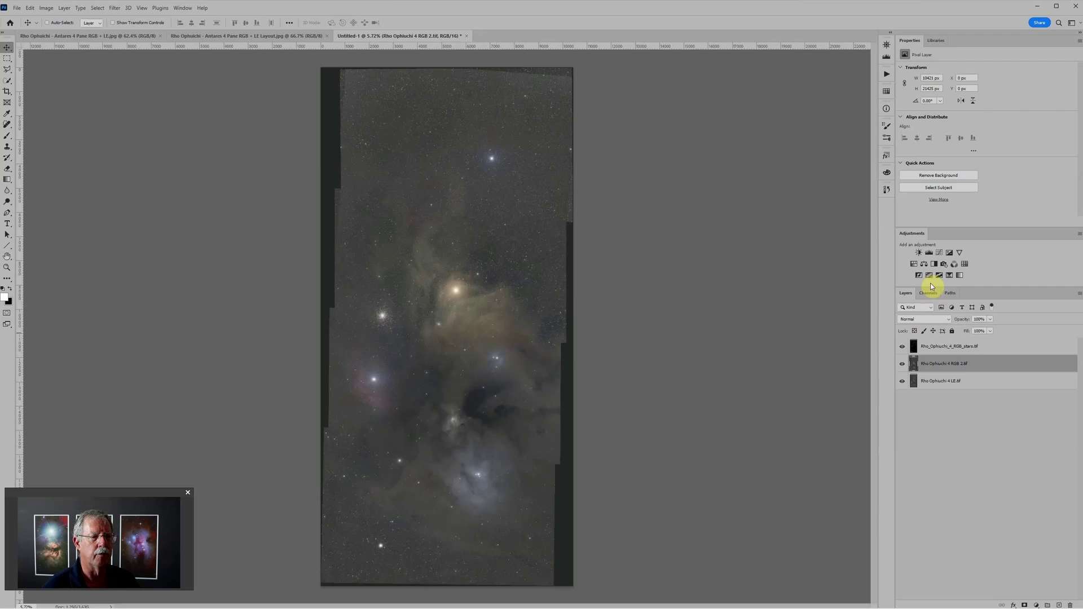
# Add Levels 1 to brighten RGB 2's midtones and Hue/Saturation 1 with saturation +17
pyautogui.click(930, 253)
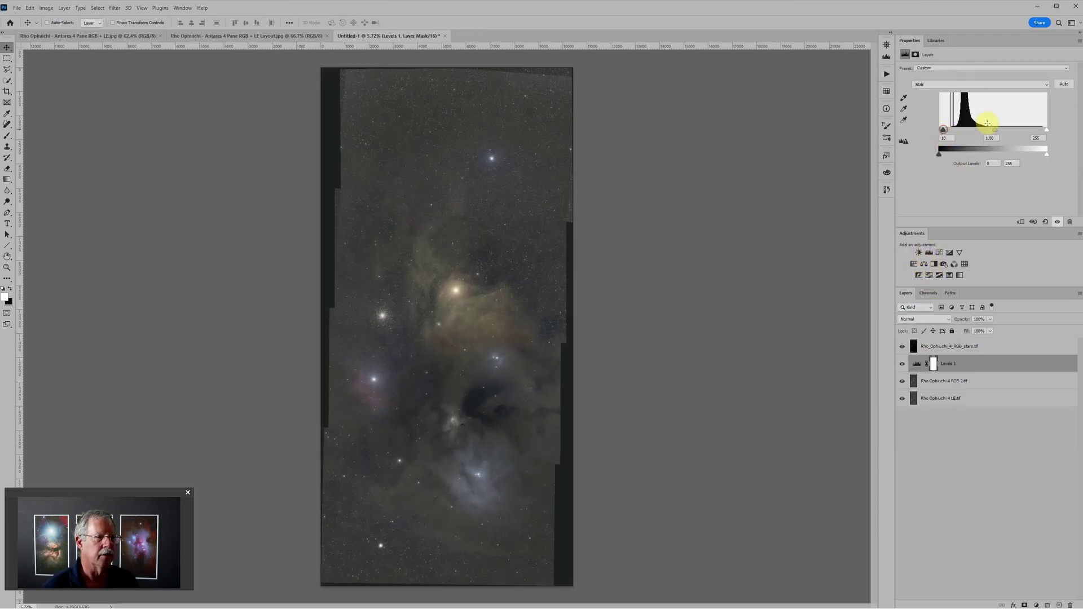
pyautogui.moveTo(996, 134); pyautogui.dragTo(991, 134)
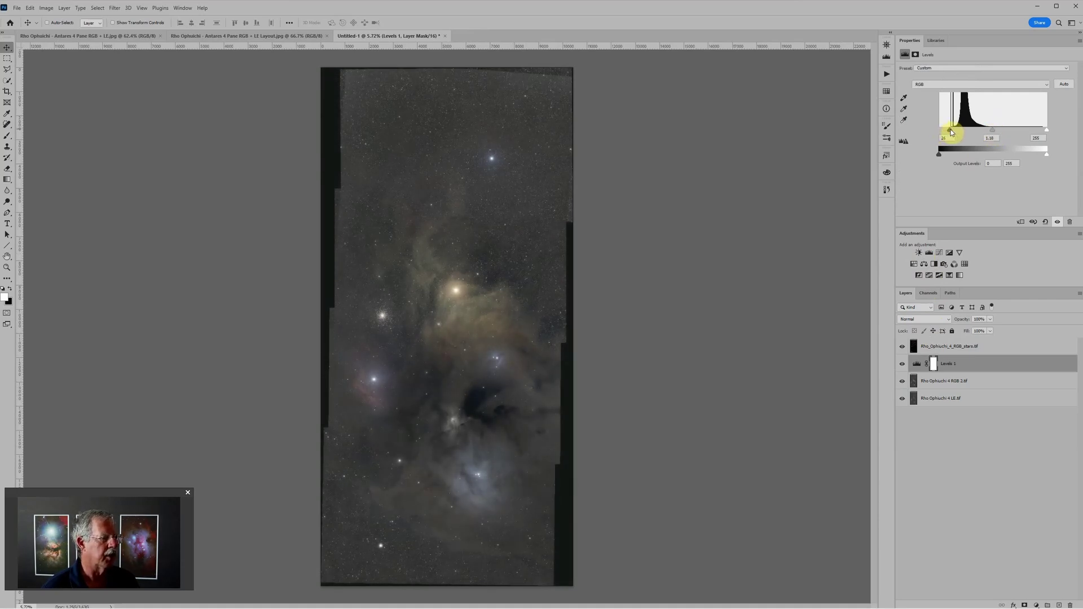
pyautogui.click(914, 264)
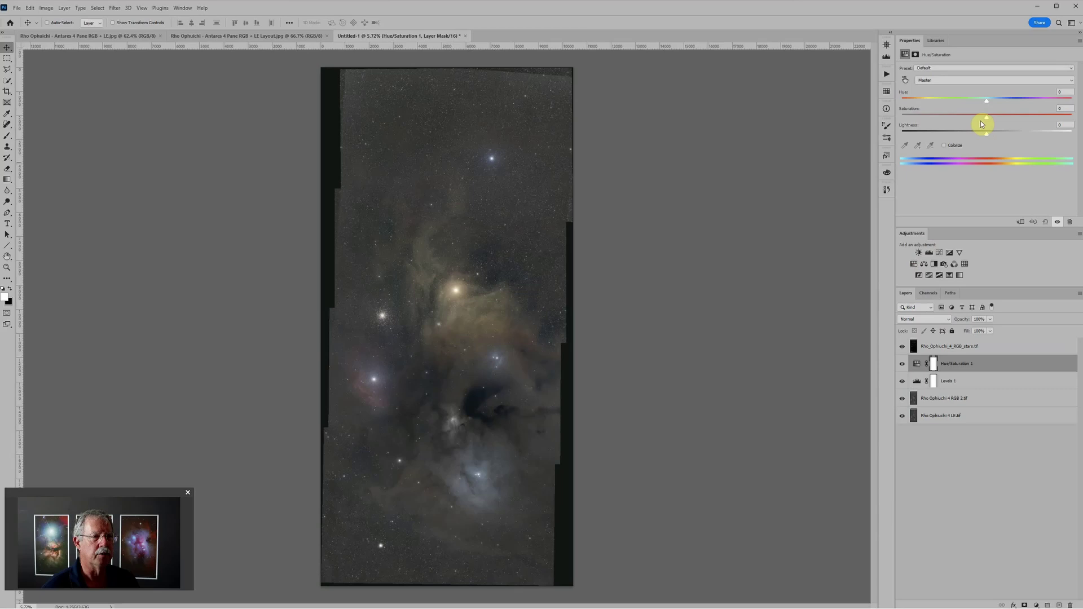
pyautogui.moveTo(1000, 120); pyautogui.dragTo(1004, 120)
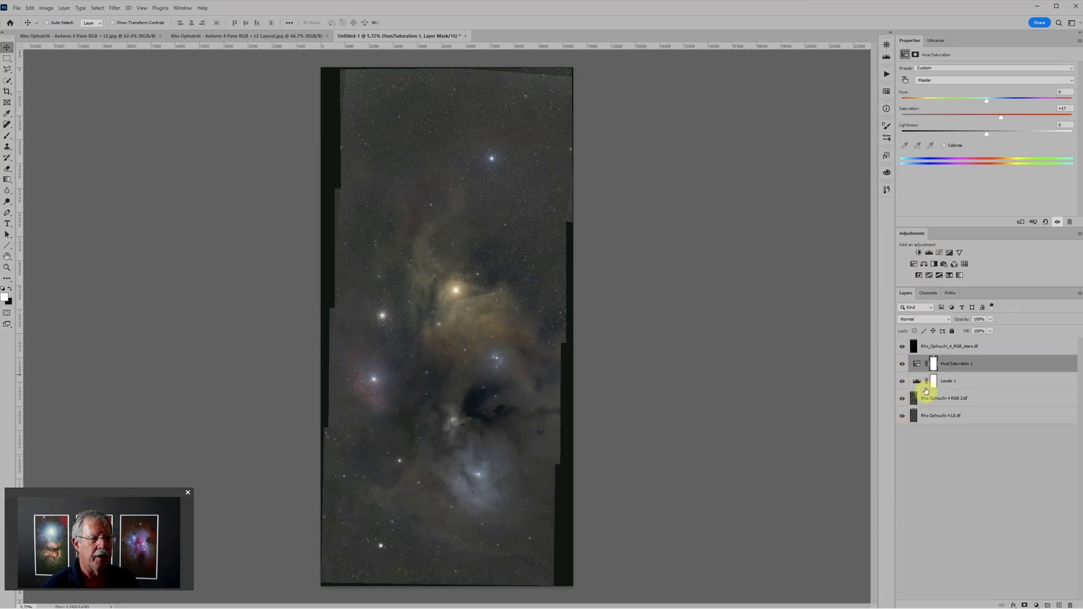
pyautogui.click(926, 417)
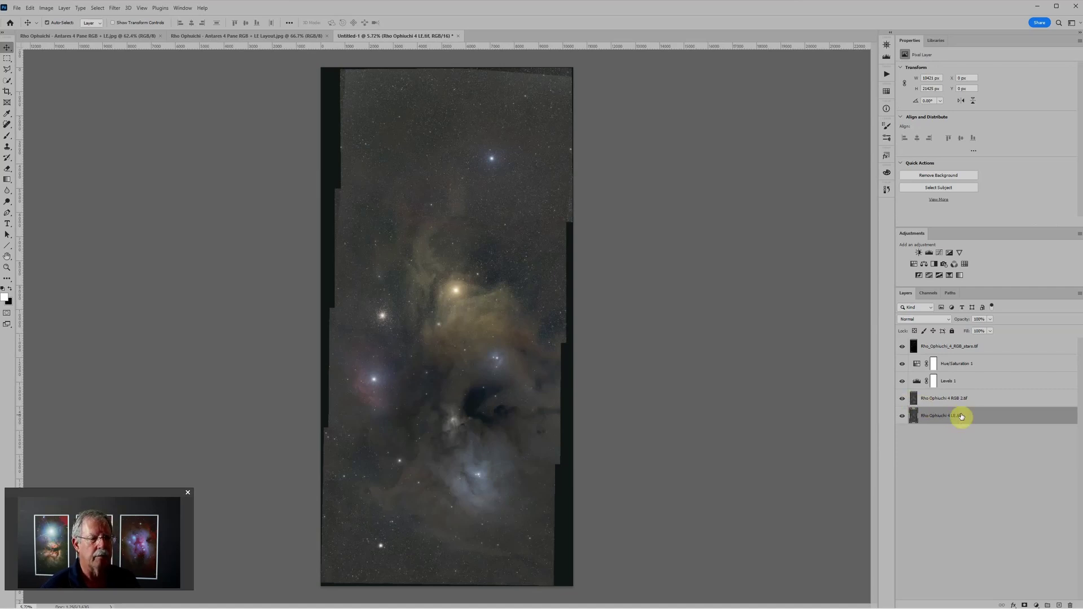
# Group the LE layer as Lenahnce, then group RGB 2, Levels 1 and Hue/Saturation 1 as RGB
pyautogui.hotkey('ctrl', 'g')
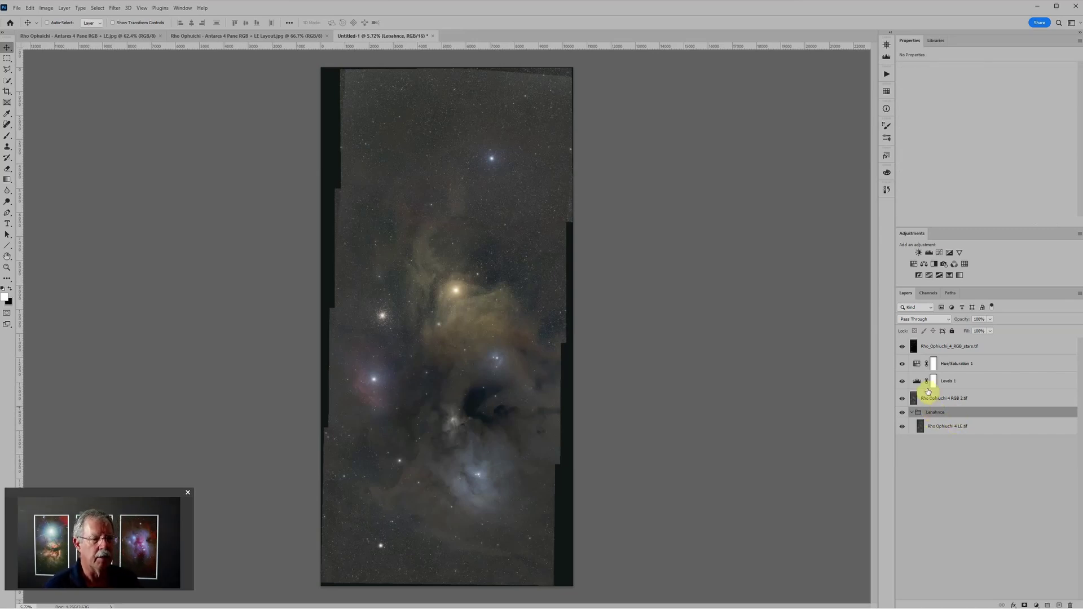
pyautogui.moveTo(974, 413)
pyautogui.mouseDown()
pyautogui.moveTo(982, 353)
pyautogui.moveTo(971, 409)
pyautogui.mouseUp()
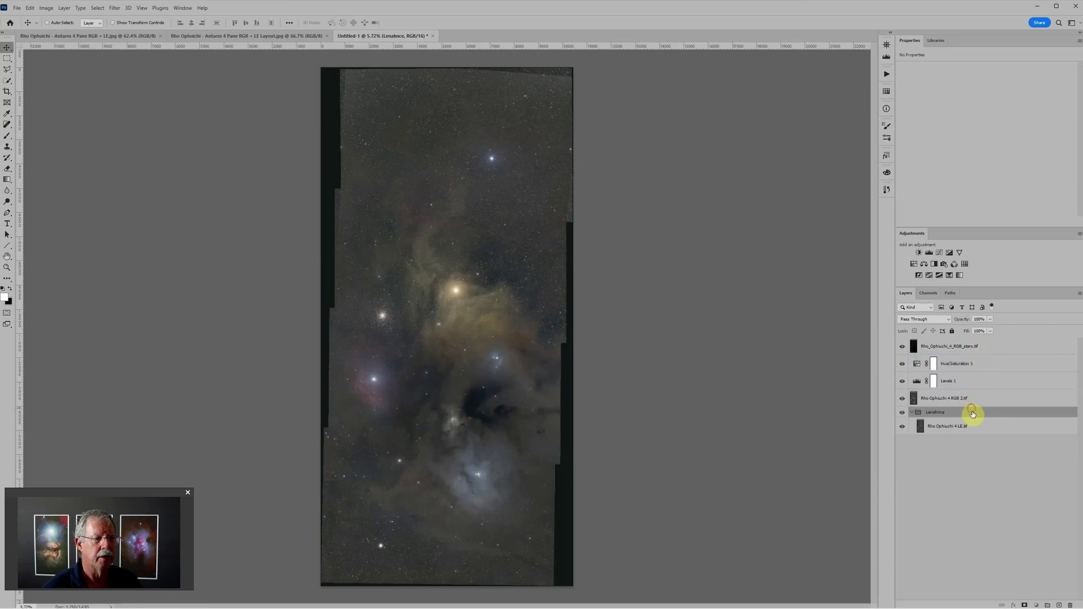
pyautogui.click(980, 399)
pyautogui.keyDown('shift'); pyautogui.click(979, 364); pyautogui.keyUp('shift')
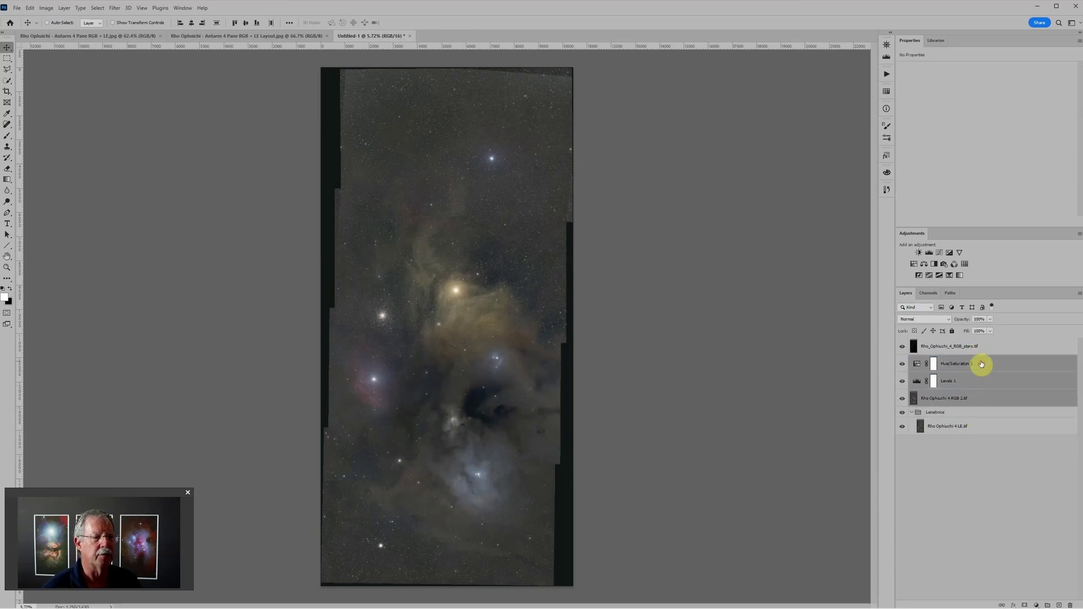
pyautogui.hotkey('ctrl', 'g')
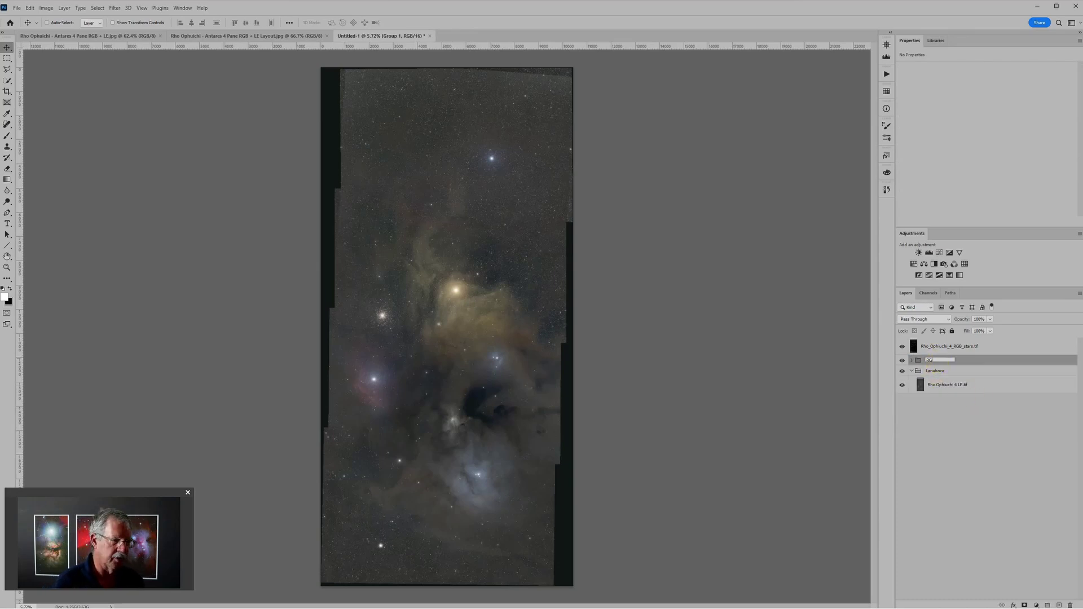
pyautogui.press('Return')
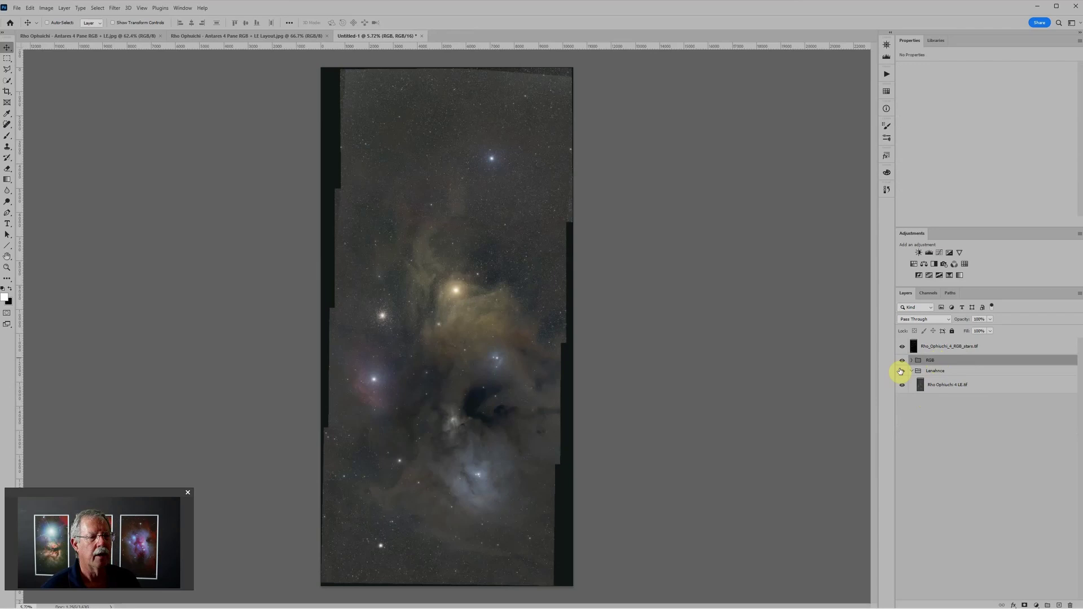
# Add Levels 2 to the LE layer with inputs 30, 1.28 and 244, with stars and RGB group hidden
pyautogui.click(902, 360)
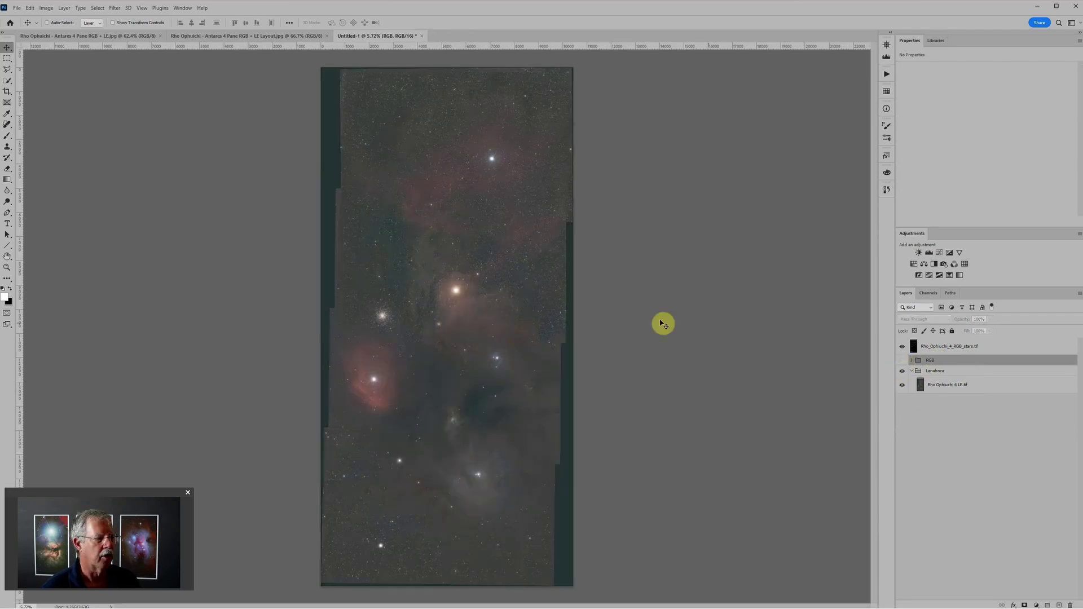
pyautogui.click(927, 387)
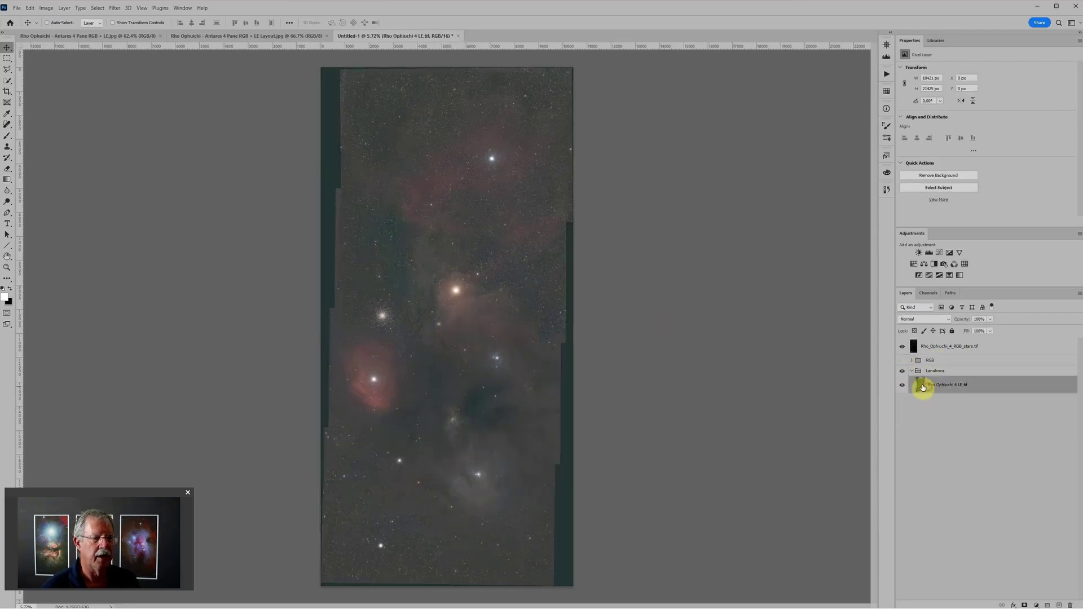
pyautogui.click(929, 253)
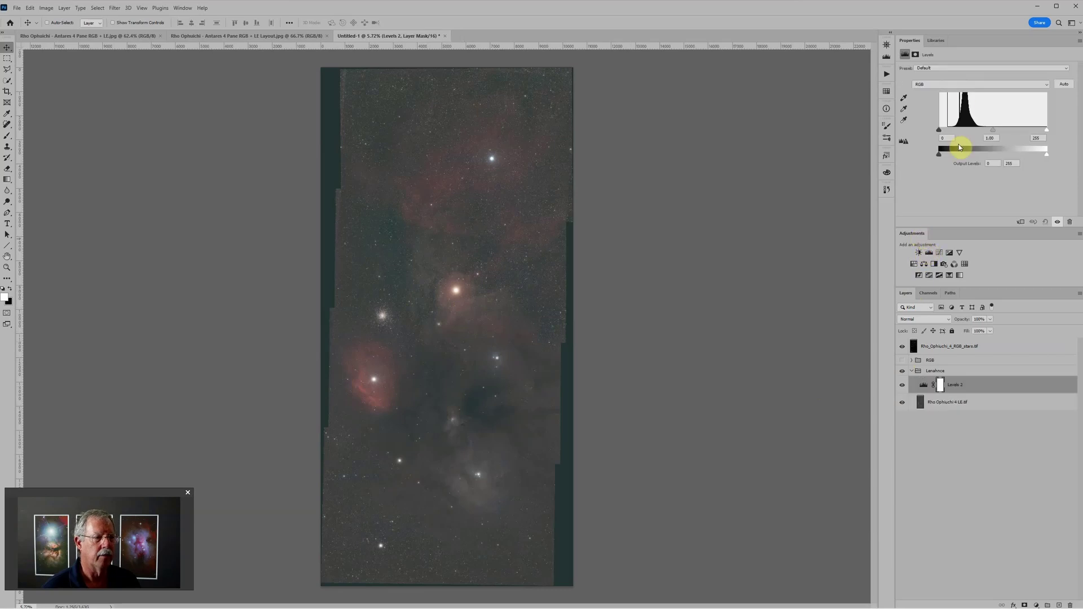
pyautogui.moveTo(939, 131)
pyautogui.mouseDown()
pyautogui.moveTo(994, 132)
pyautogui.moveTo(955, 131)
pyautogui.mouseUp()
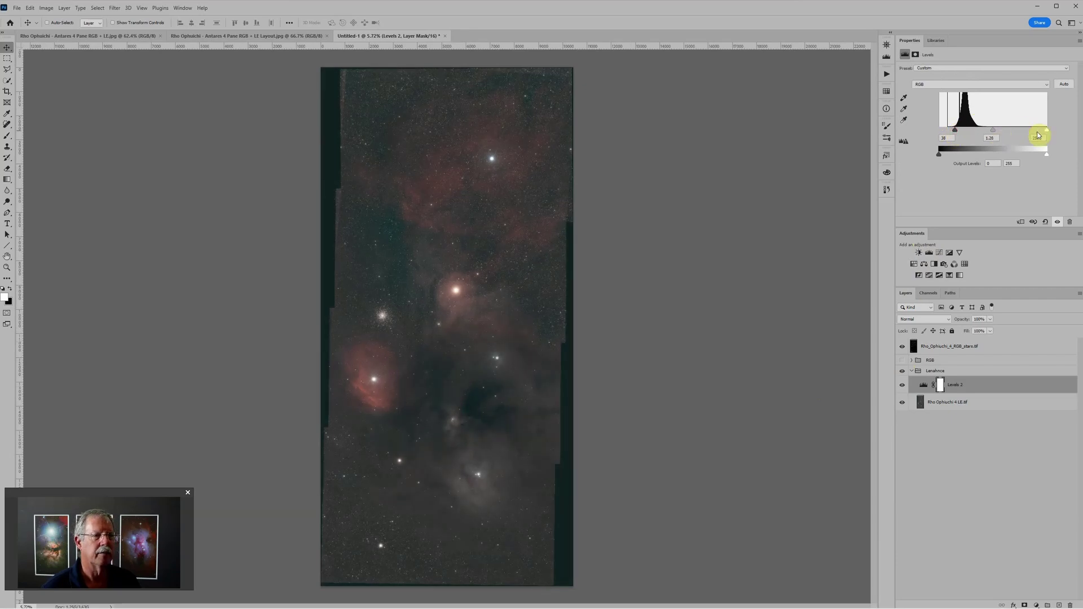
pyautogui.moveTo(1043, 130); pyautogui.dragTo(1045, 130)
pyautogui.scroll(3, 532, 283)
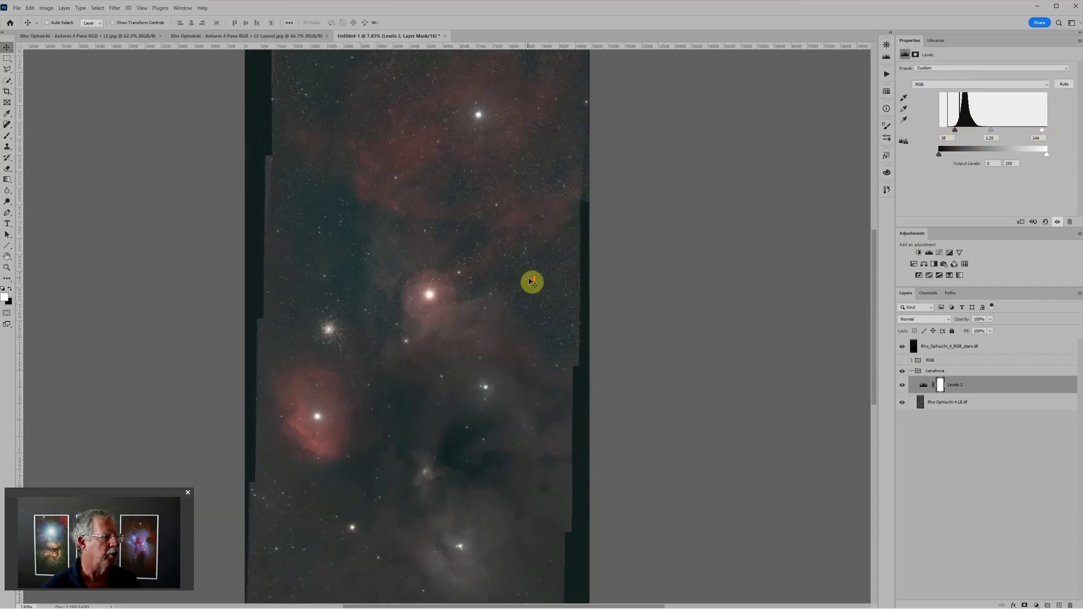
pyautogui.scroll(2, 407, 339)
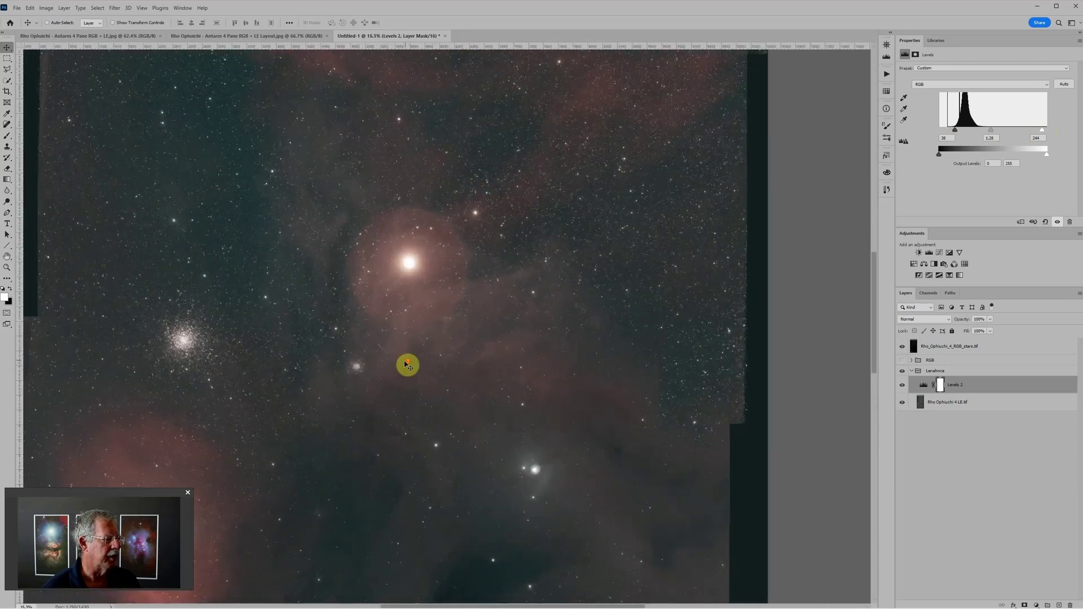
pyautogui.scroll(-1, 401, 290)
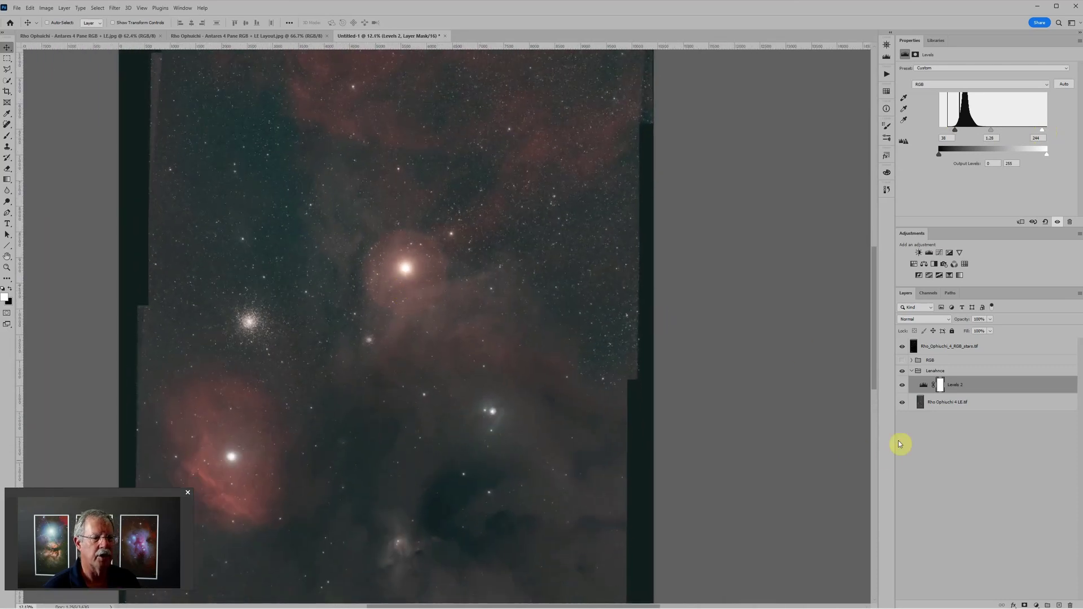
pyautogui.moveTo(902, 346); pyautogui.dragTo(902, 360)
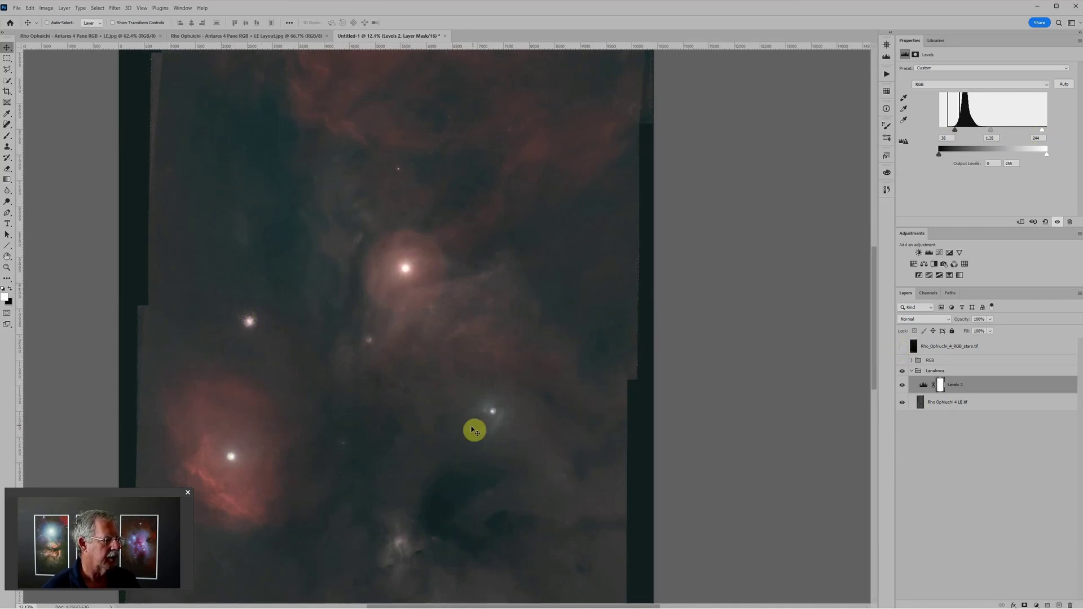
# With an enlarged Spot Healing Brush, heal the star left of Antares, the red-nebula star and Antares' core
pyautogui.click(989, 407)
pyautogui.press('j')
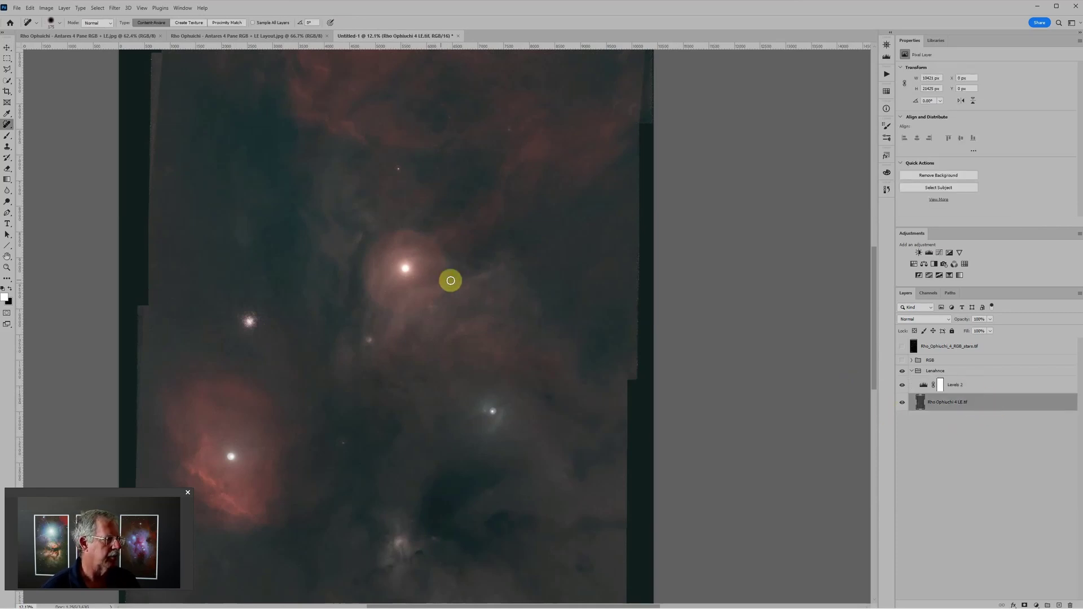
pyautogui.press(']')
pyautogui.press(']')
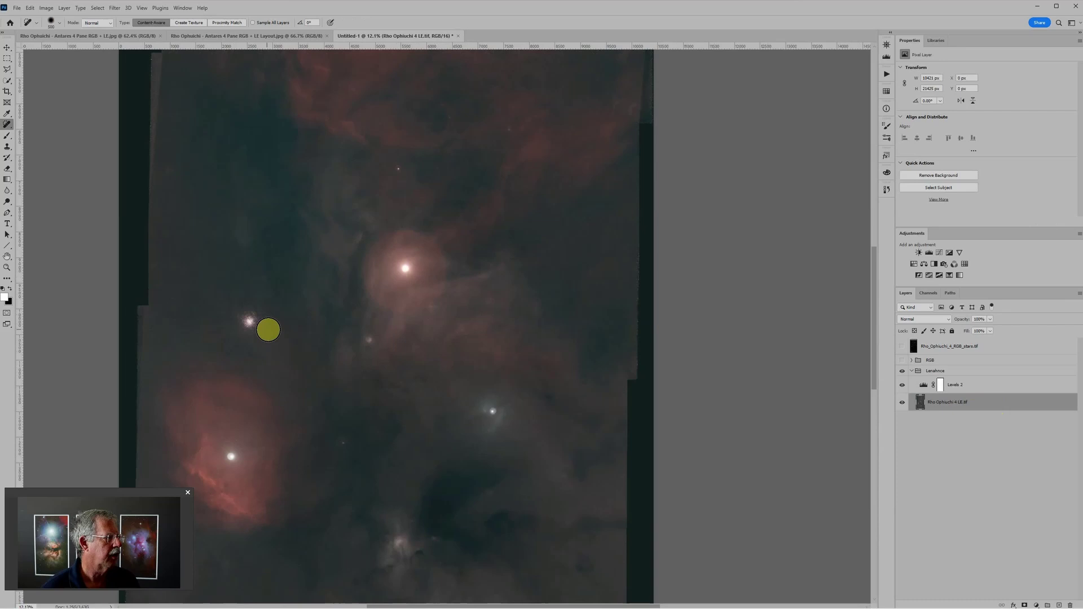
pyautogui.click(247, 324)
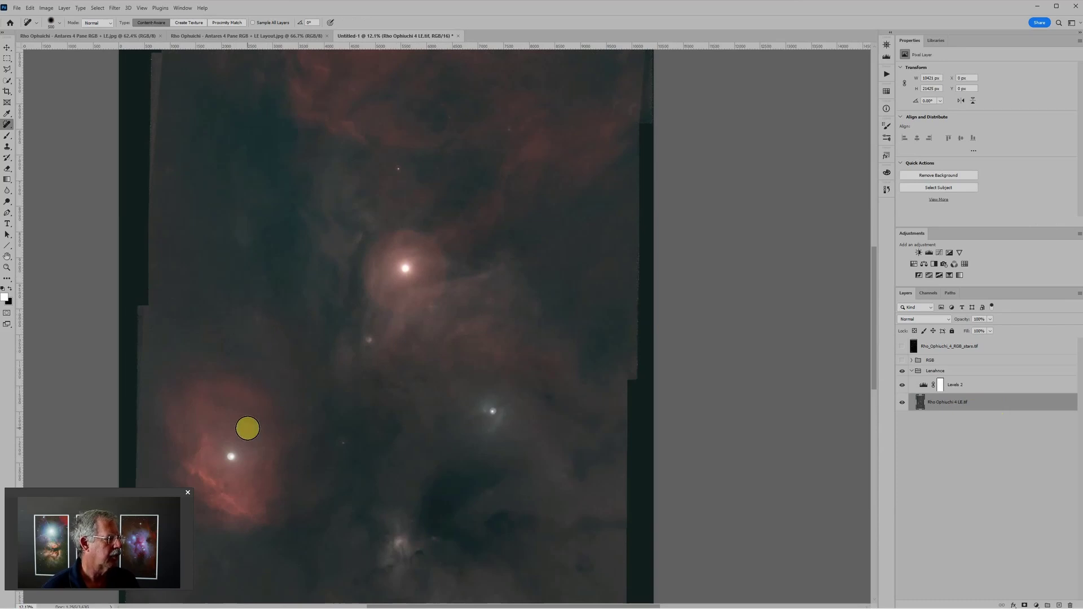
pyautogui.click(230, 456)
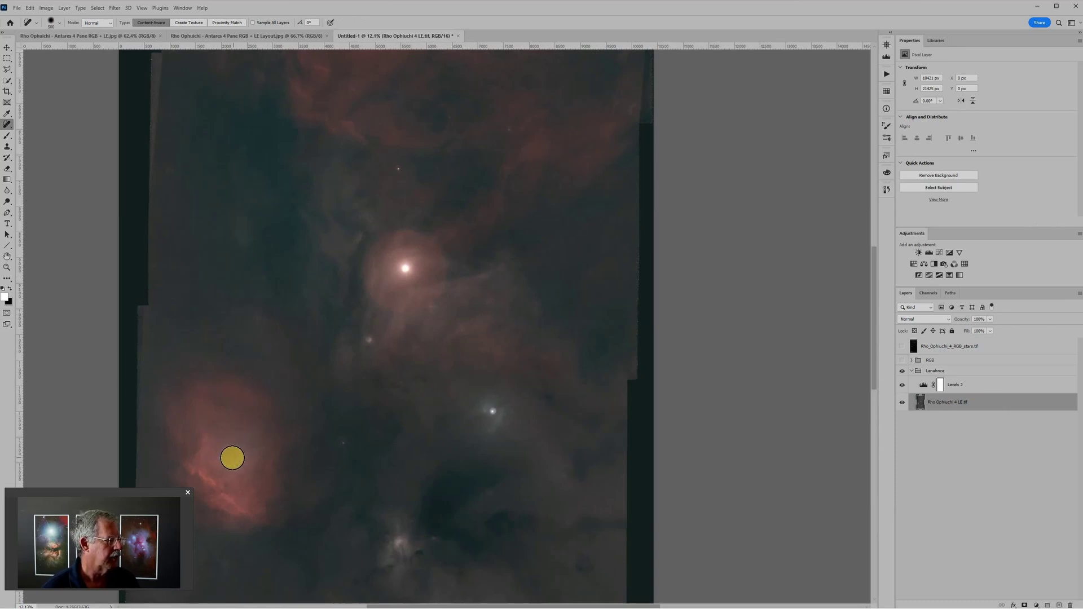
pyautogui.moveTo(235, 455); pyautogui.dragTo(222, 455)
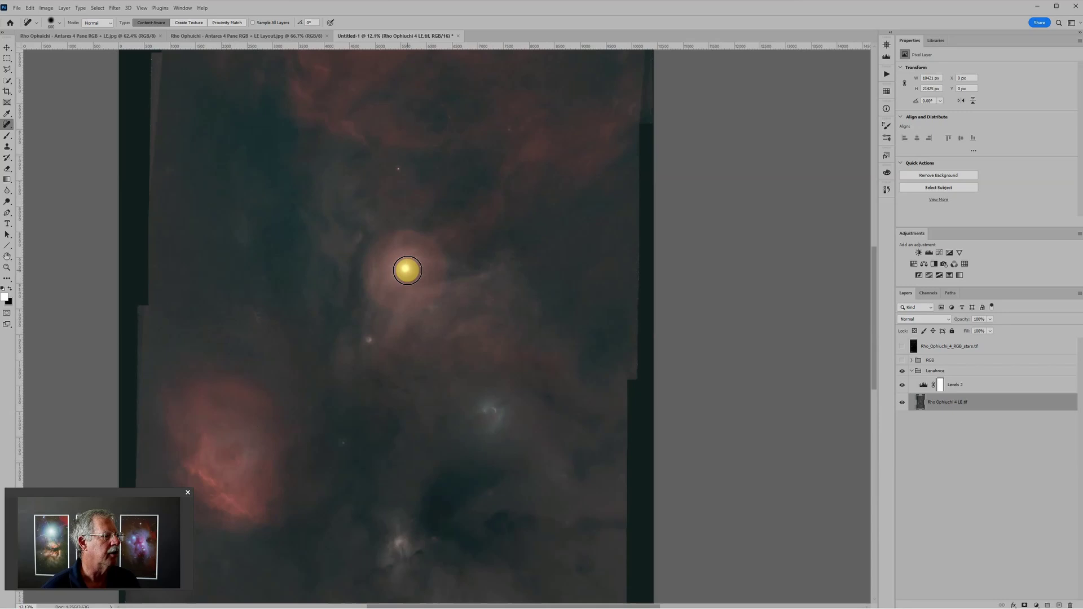
pyautogui.click(407, 267)
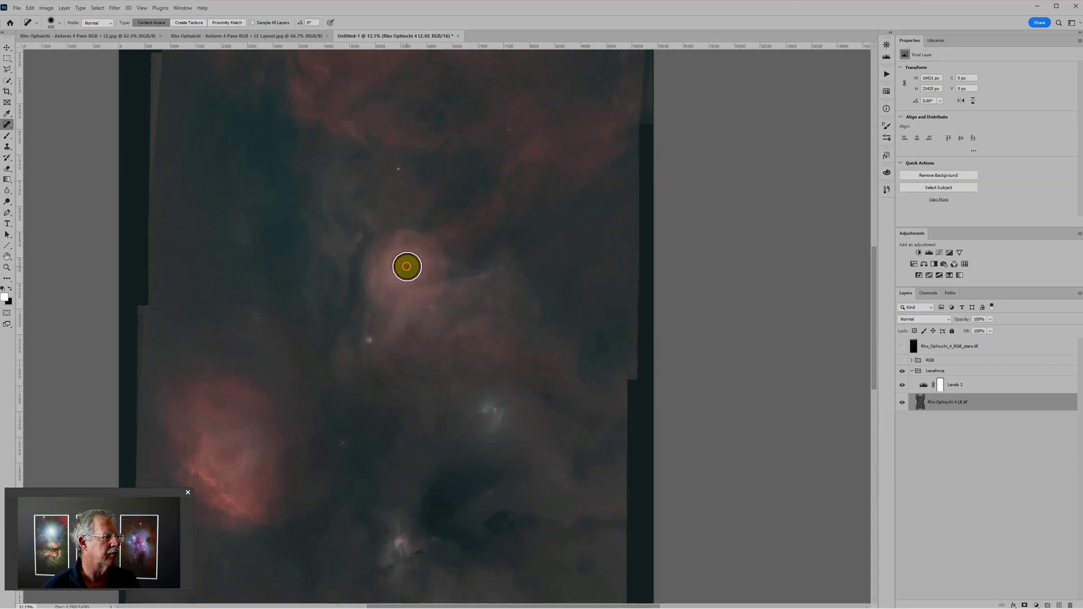
# Heal the small stars above Antares and lower left, then the bright star in the upper red nebula
pyautogui.press('[')
pyautogui.press('[')
pyautogui.press('[')
pyautogui.click(397, 170)
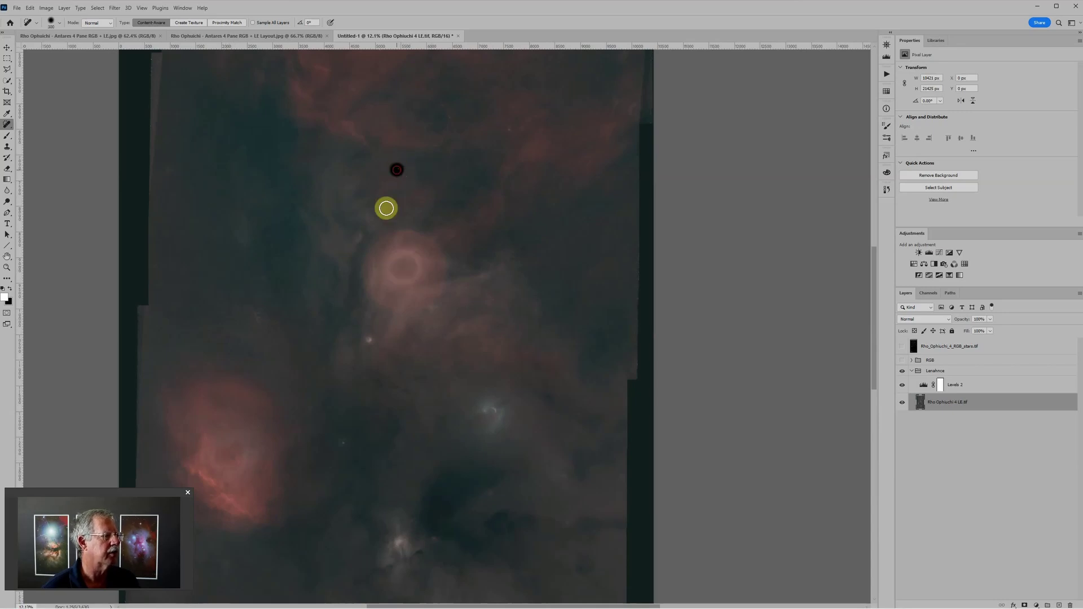
pyautogui.click(342, 443)
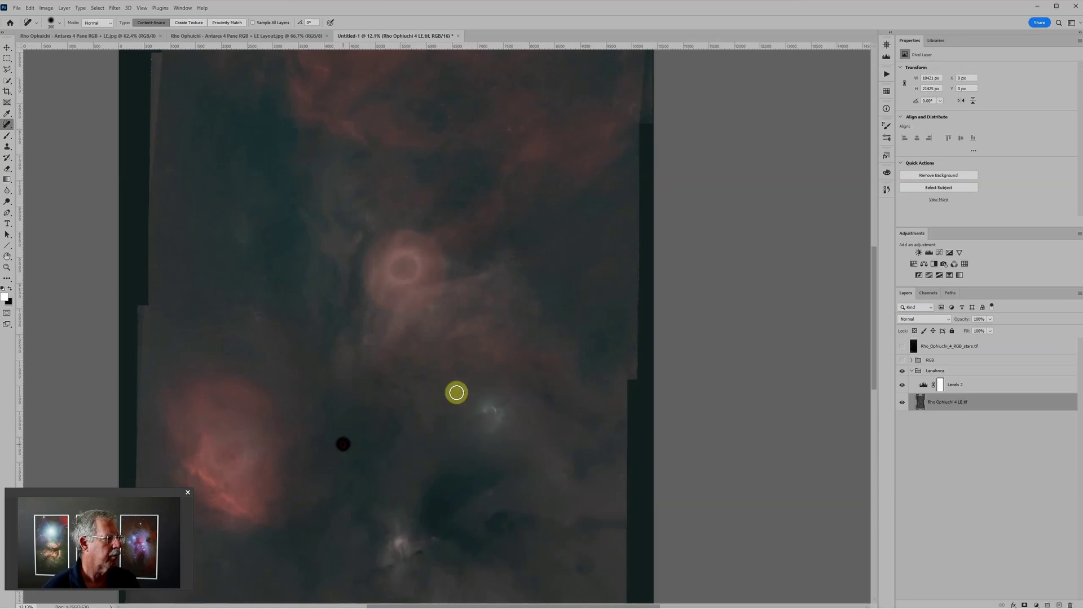
pyautogui.scroll(-3, 488, 381)
pyautogui.press(']')
pyautogui.press(']')
pyautogui.press(']')
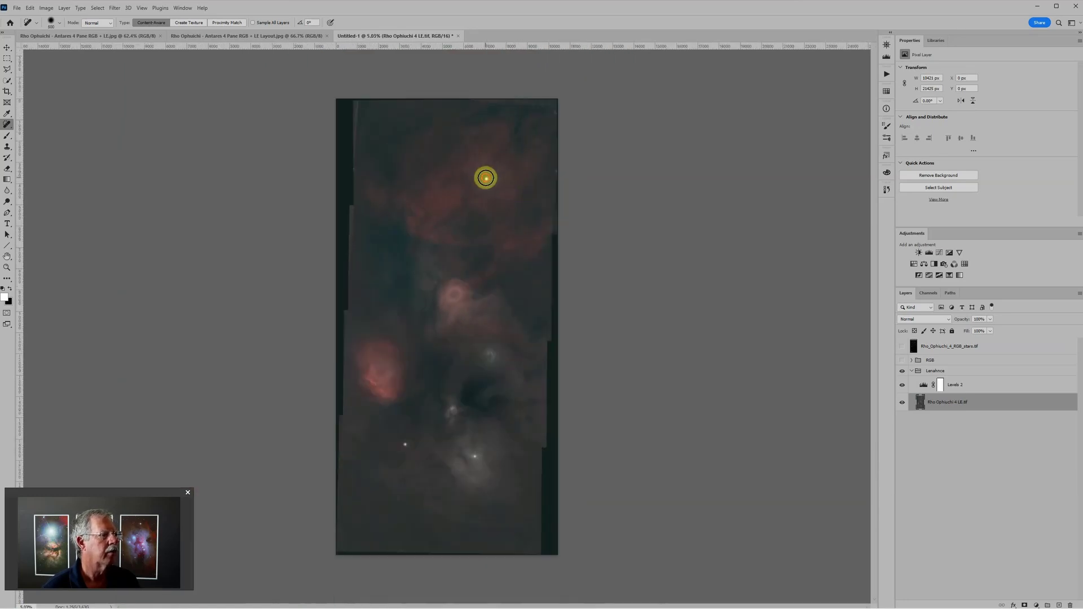
pyautogui.click(486, 178)
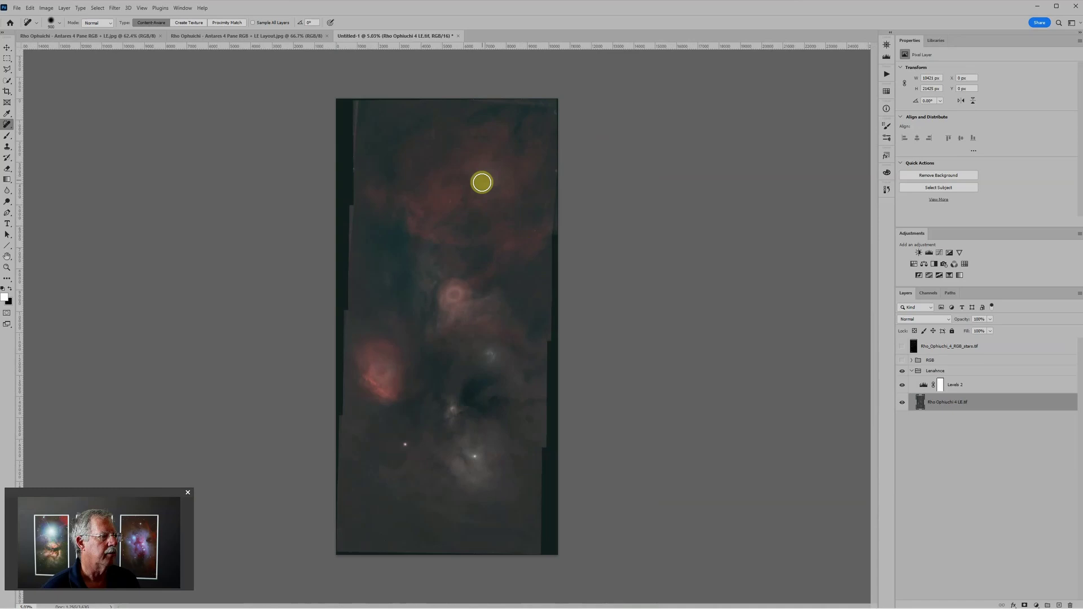
pyautogui.click(489, 179)
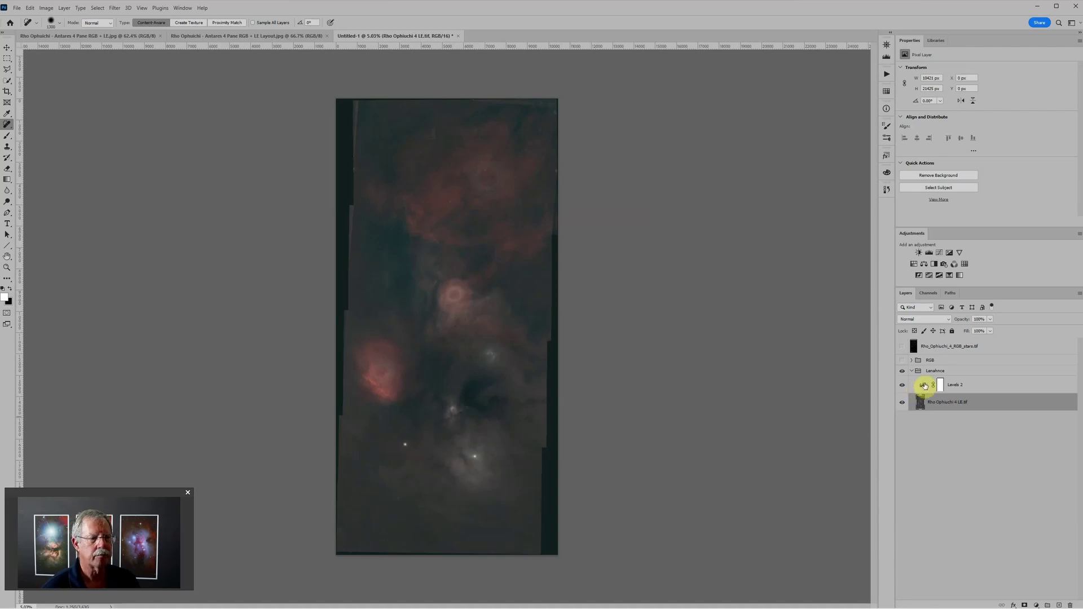
# Add Hue/Saturation +26 above Levels 2, refine Levels 2 to 42/1.42/244, and show the RGB group
pyautogui.click(981, 388)
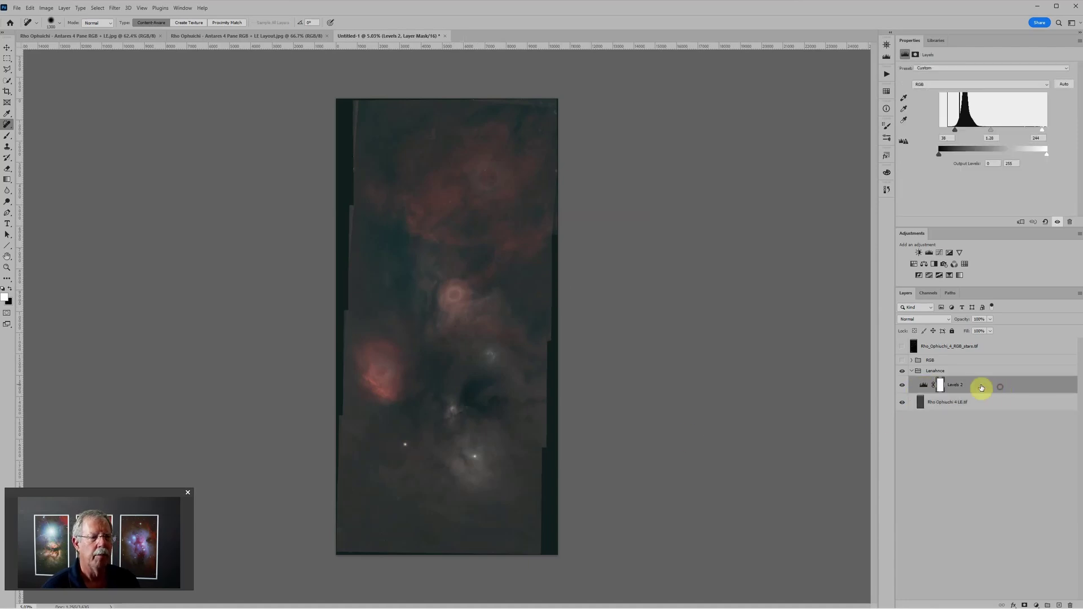
pyautogui.click(915, 264)
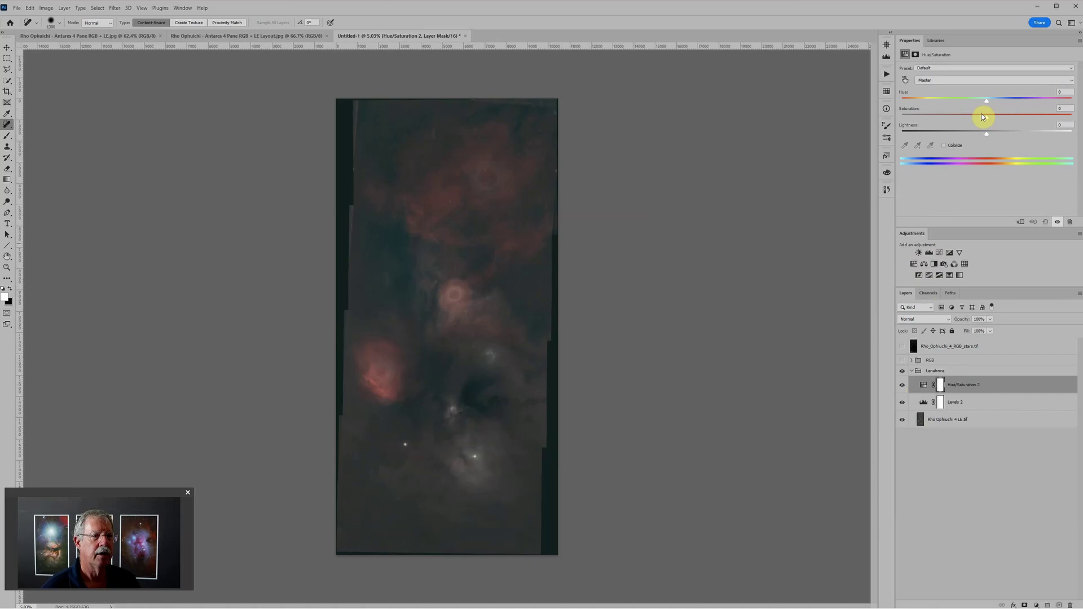
pyautogui.moveTo(982, 117); pyautogui.dragTo(957, 132)
pyautogui.click(925, 402)
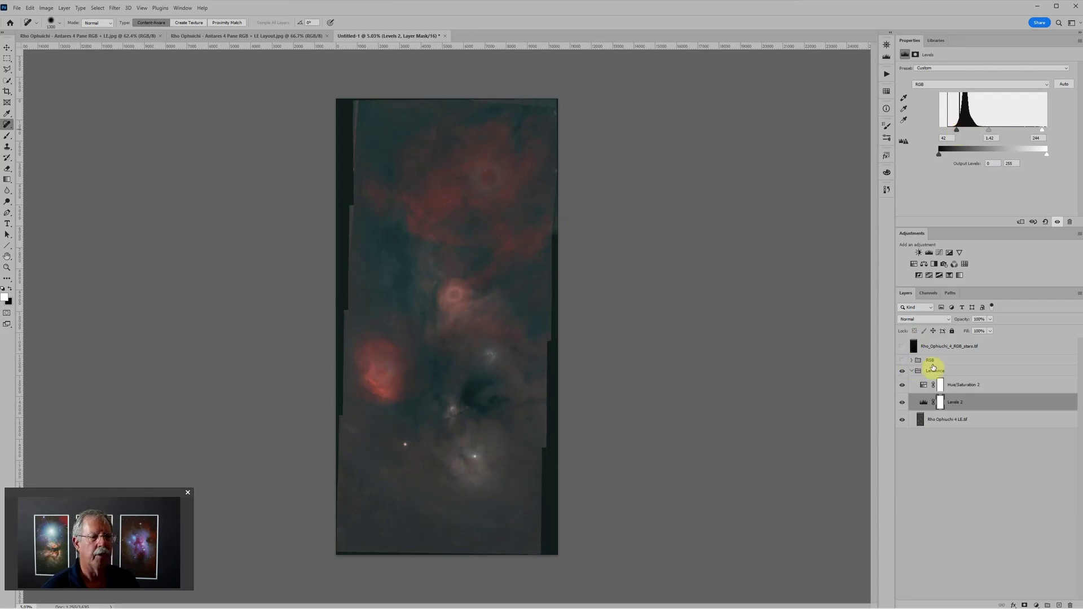
pyautogui.click(928, 361)
pyautogui.click(902, 360)
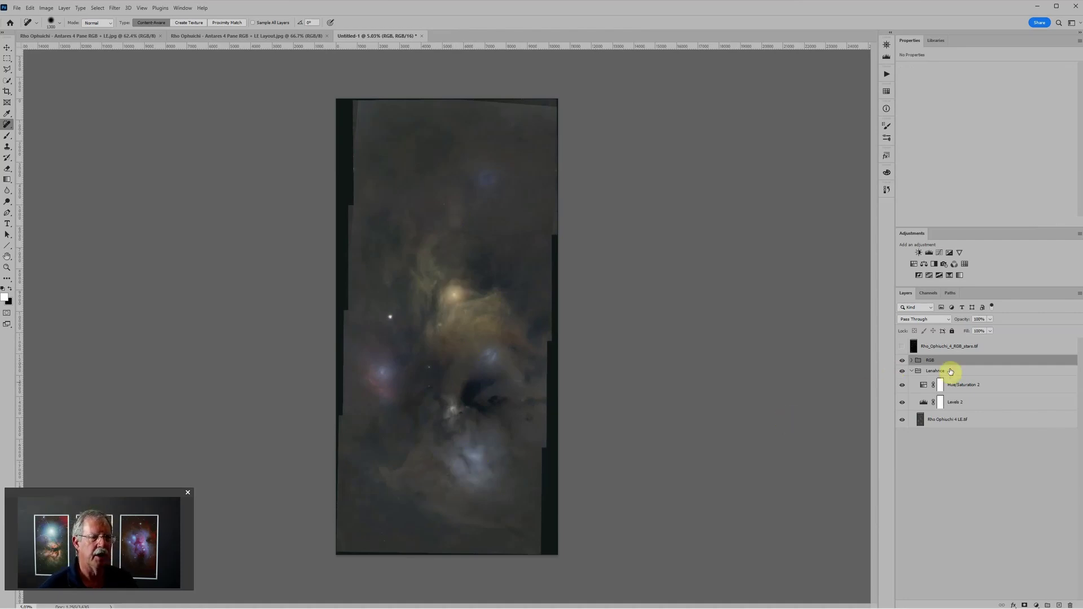
# Set the RGB group to Lighten blend mode and toggle it on and off to compare
pyautogui.click(937, 319)
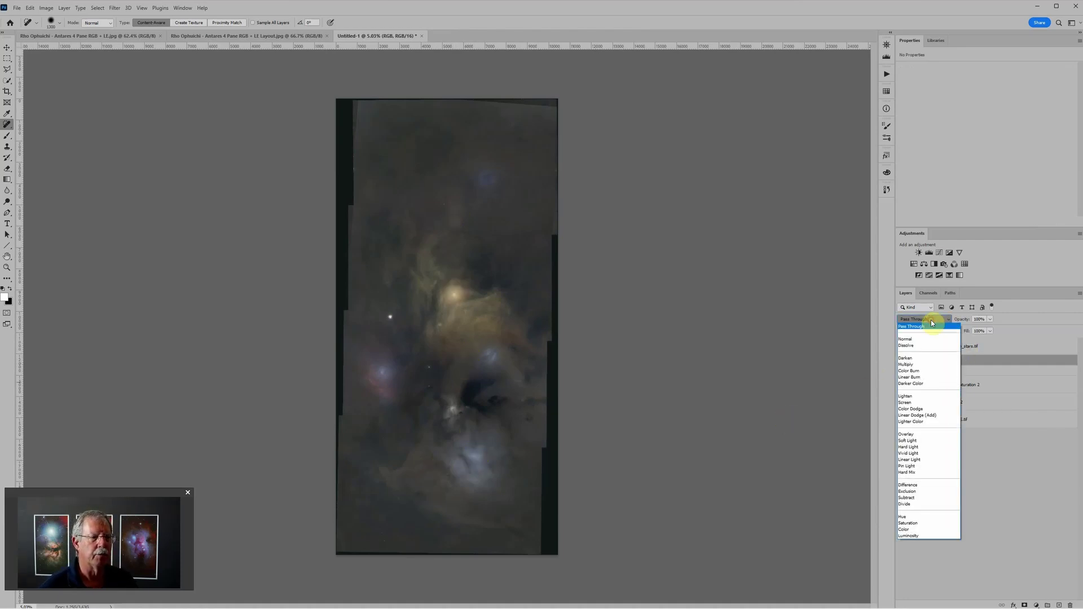
pyautogui.click(915, 396)
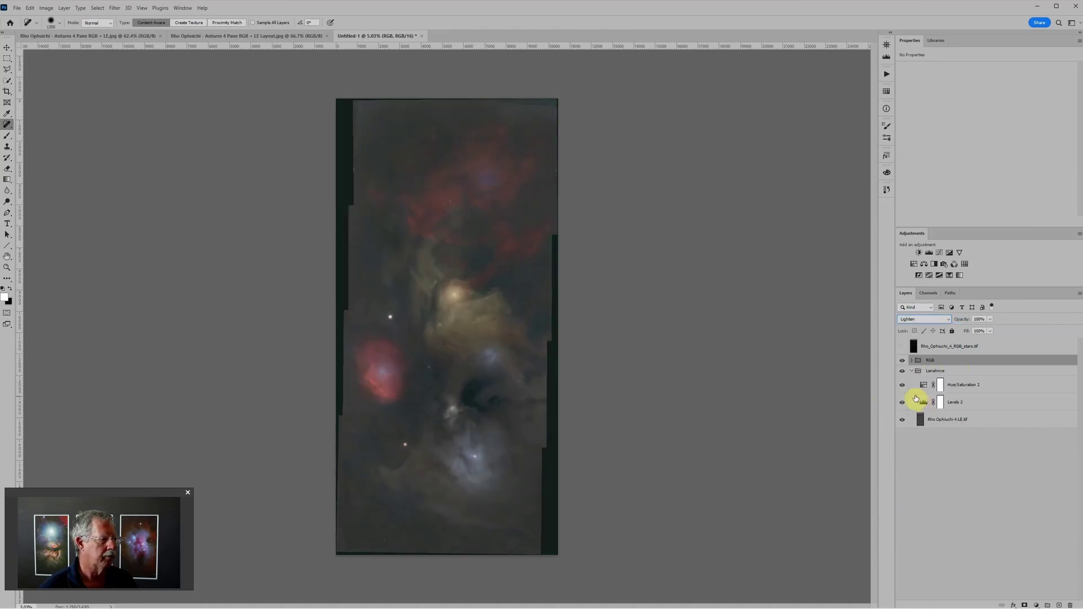
pyautogui.click(902, 361)
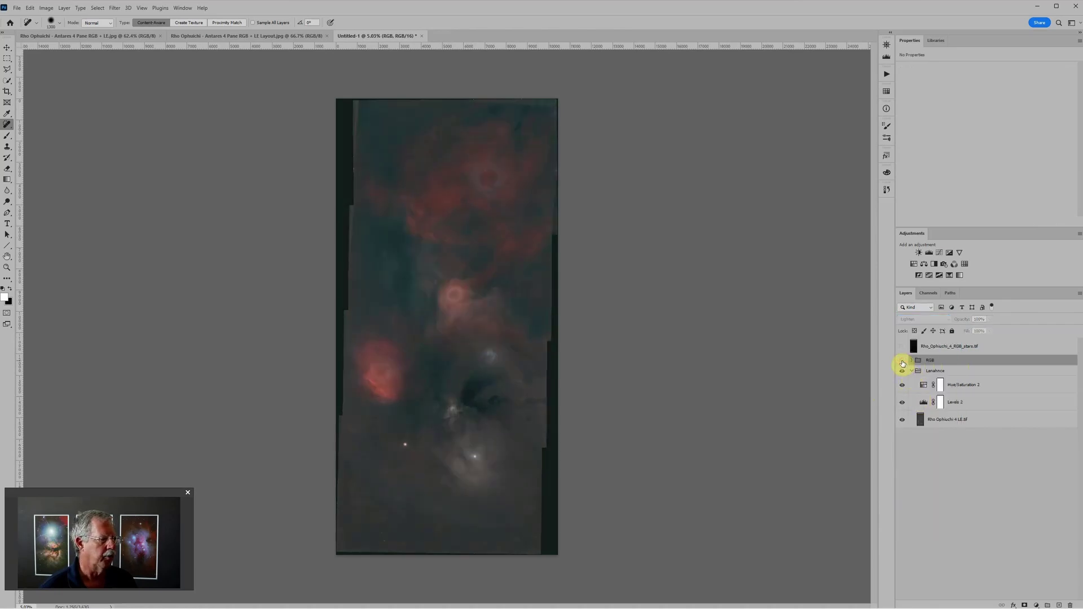
pyautogui.click(902, 362)
pyautogui.click(902, 362)
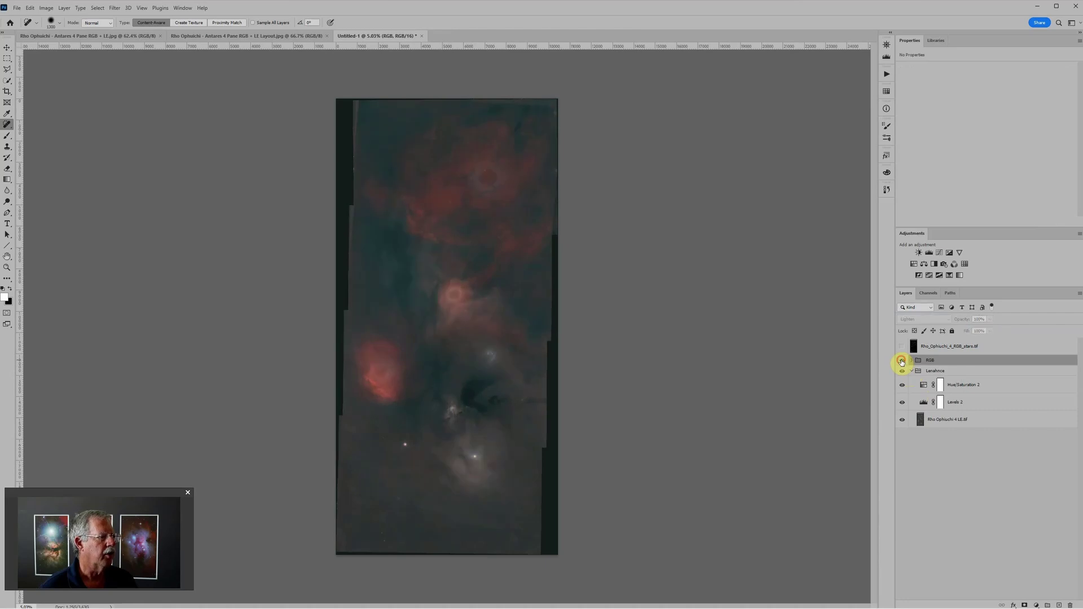
pyautogui.click(902, 362)
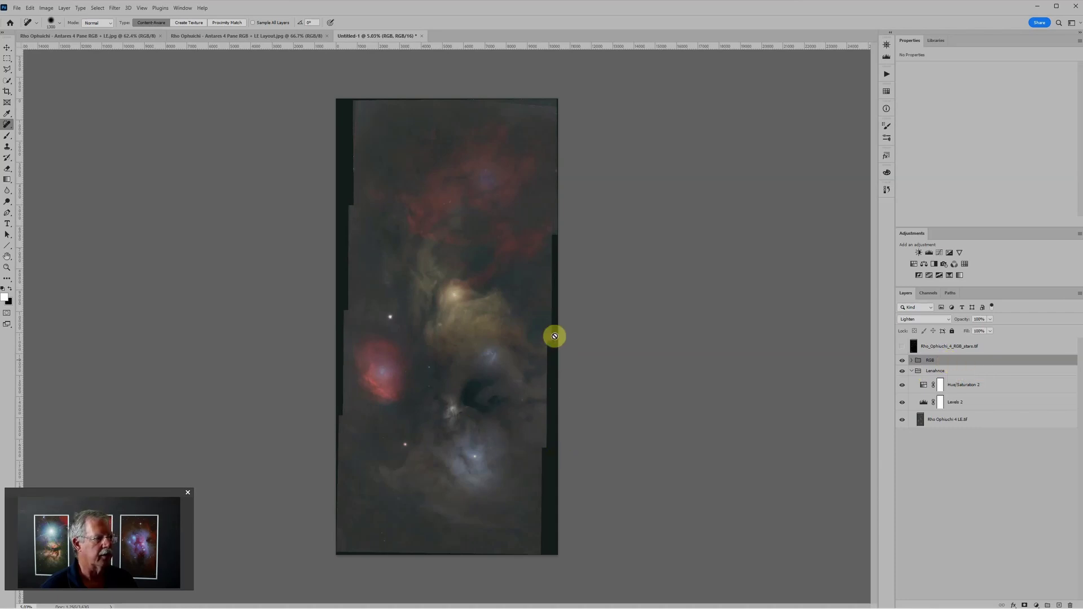
# Turn the Rho_Ophiuchi_4_RGB_stars layer back on and zoom out to view the finished composite
pyautogui.scroll(2, 451, 279)
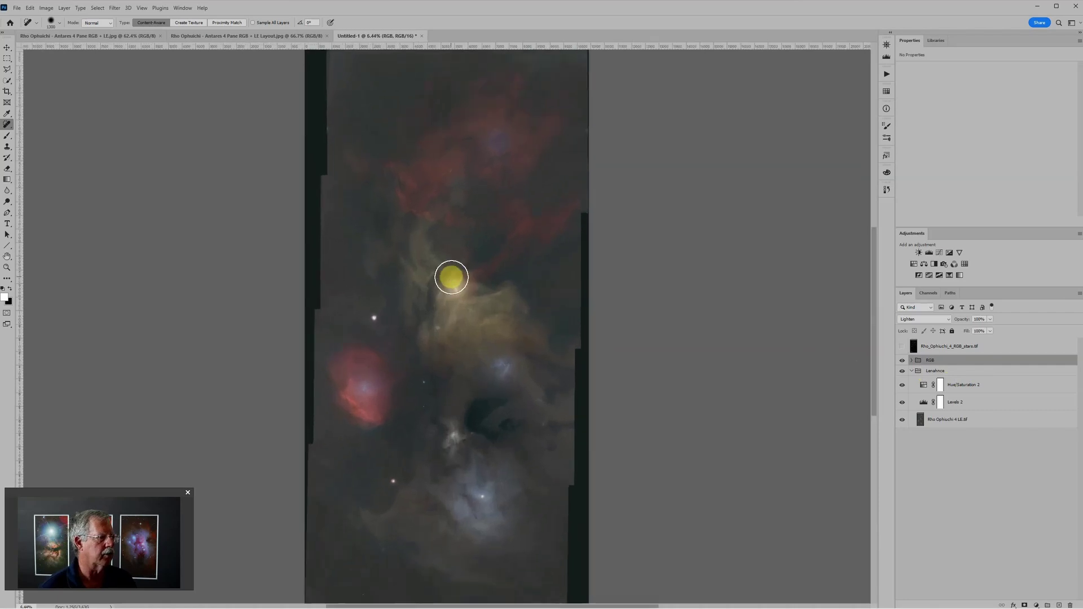
pyautogui.click(902, 347)
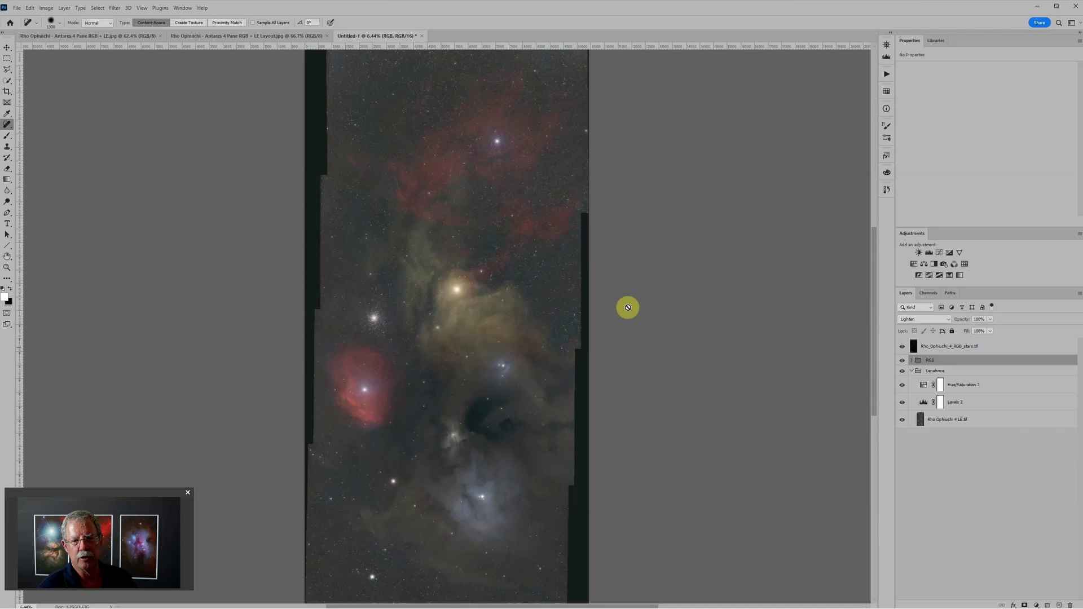
pyautogui.scroll(-2, 628, 307)
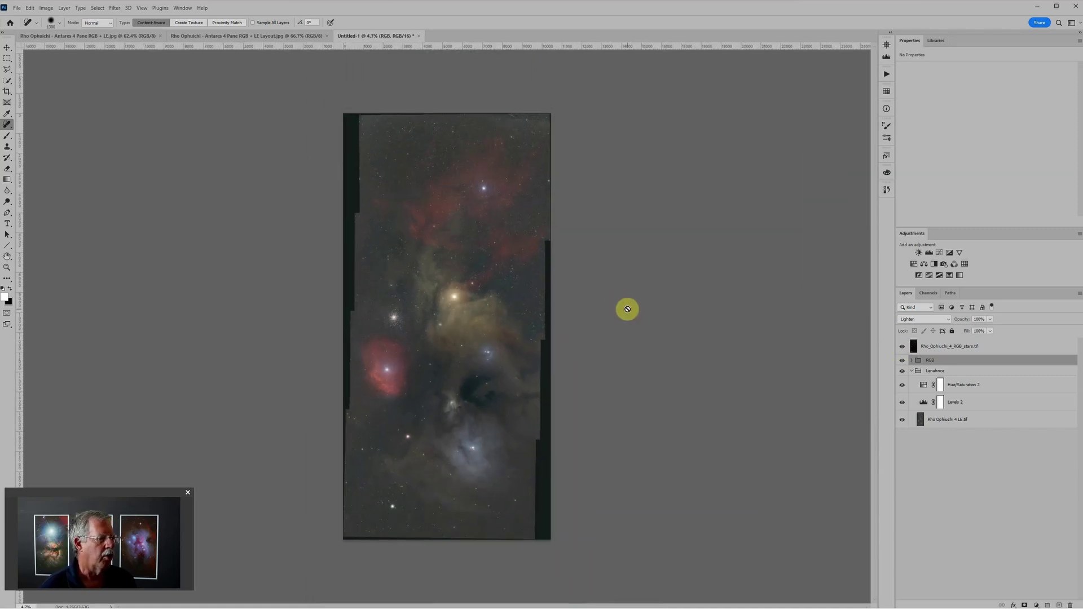